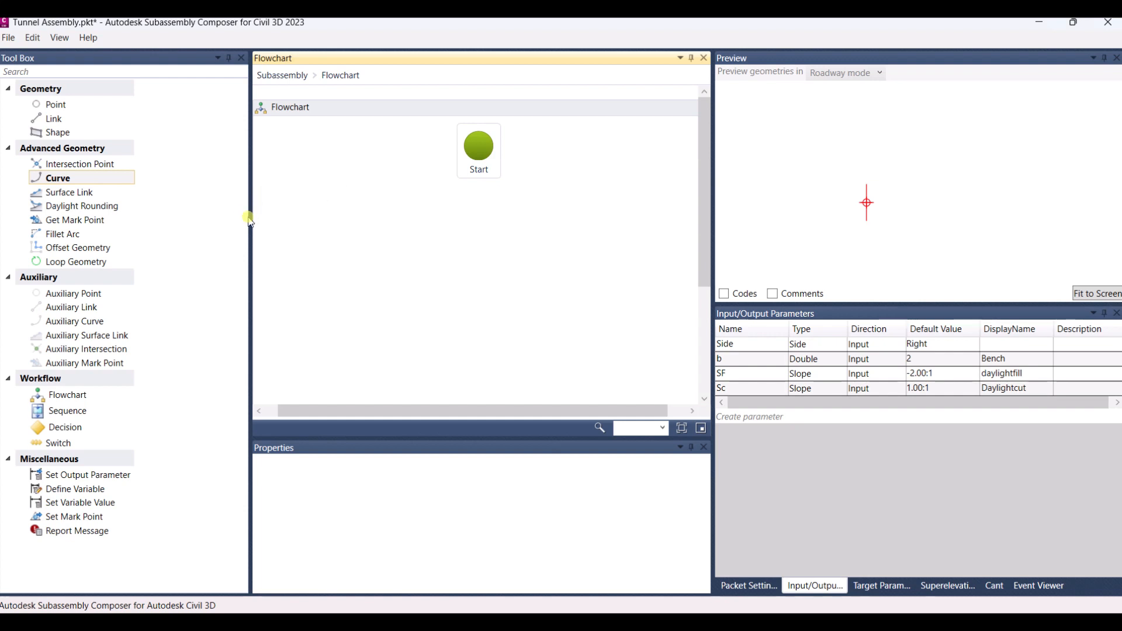
Narrow the Tool Box pane to give the flowchart more room and check the list of available windows.
{"action": "left_click_drag", "start_coordinate": [250, 221], "coordinate": [182, 220]}
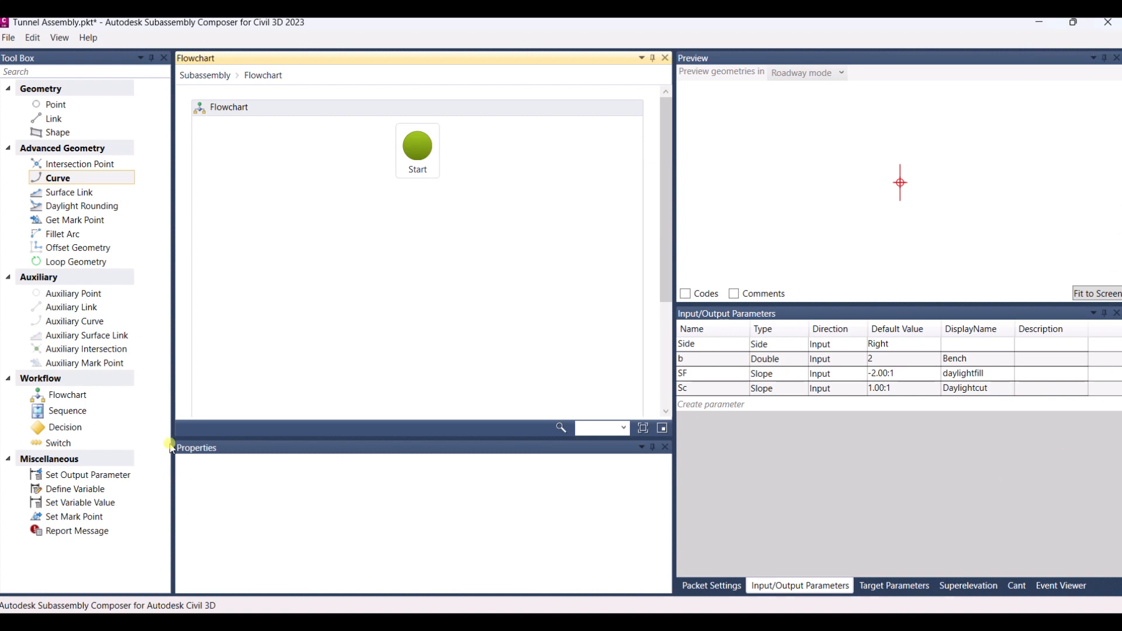
{"action": "left_click", "coordinate": [61, 39]}
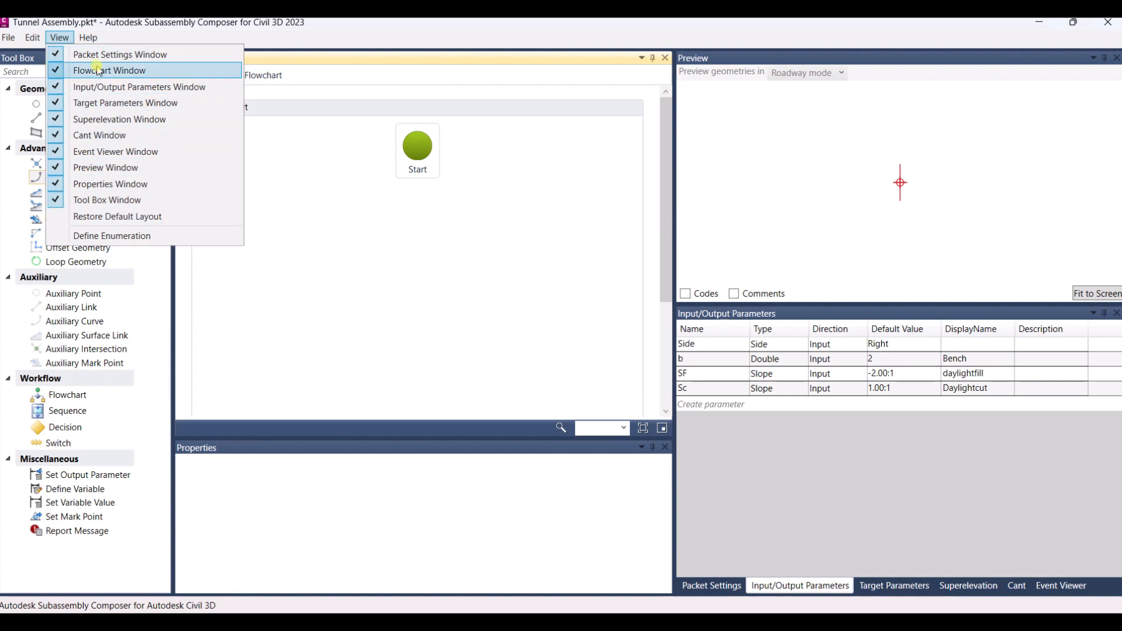
{"action": "left_click", "coordinate": [351, 27]}
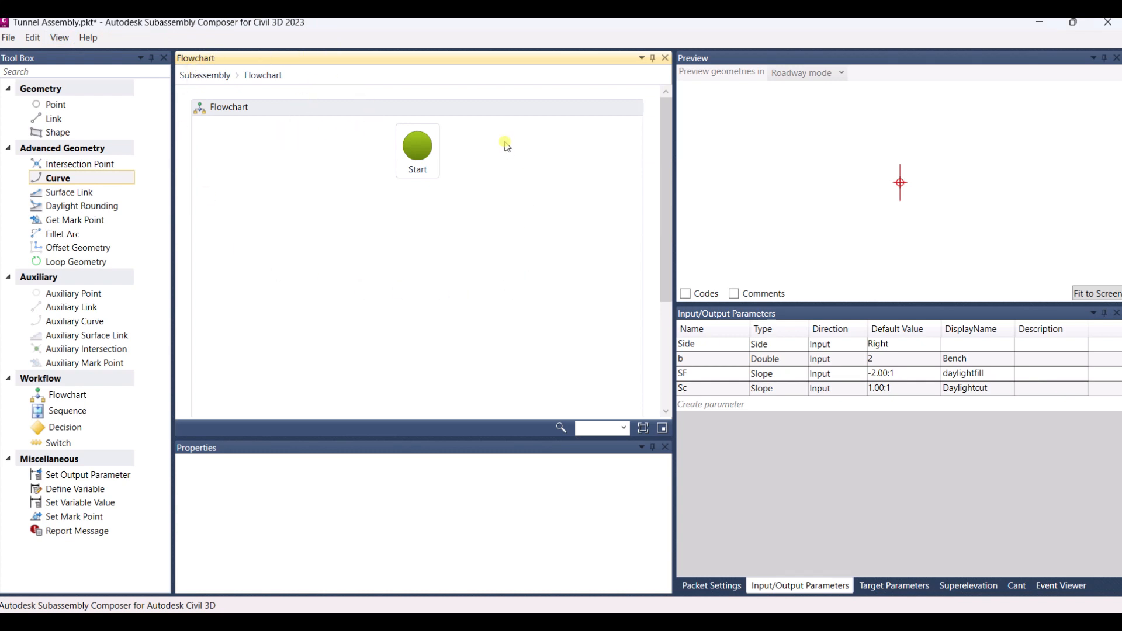
Examine the packet settings, input/output parameters, target parameters, superelevation and cant settings of the subassembly.
{"action": "mouse_move", "coordinate": [431, 155]}
{"action": "left_click", "coordinate": [715, 587]}
{"action": "left_click", "coordinate": [784, 585]}
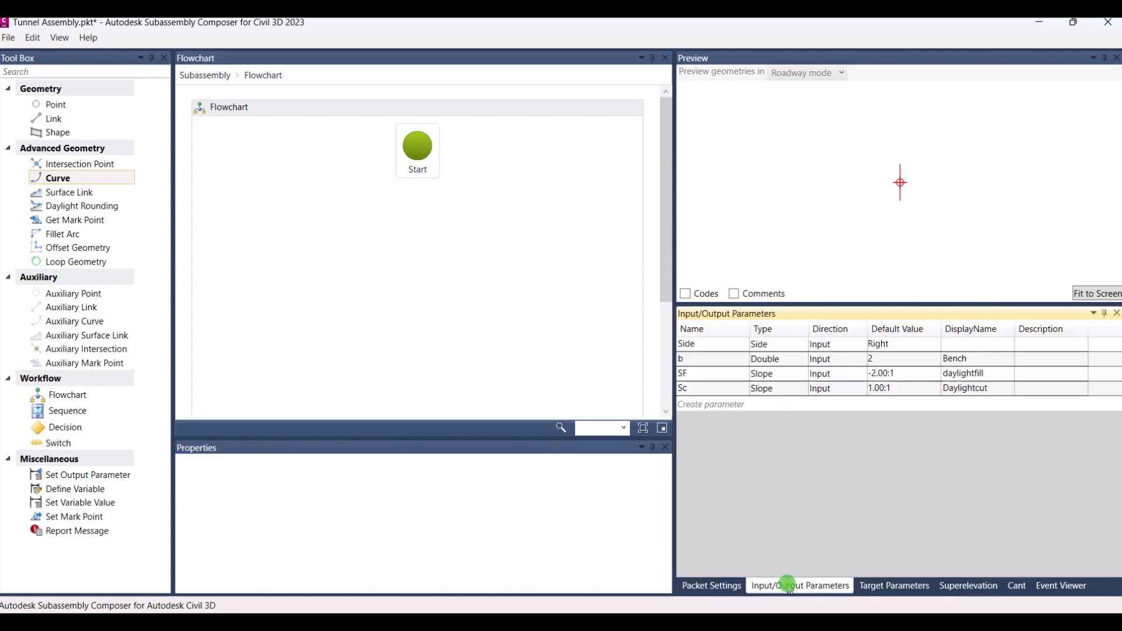
{"action": "left_click", "coordinate": [889, 586]}
{"action": "left_click", "coordinate": [959, 585]}
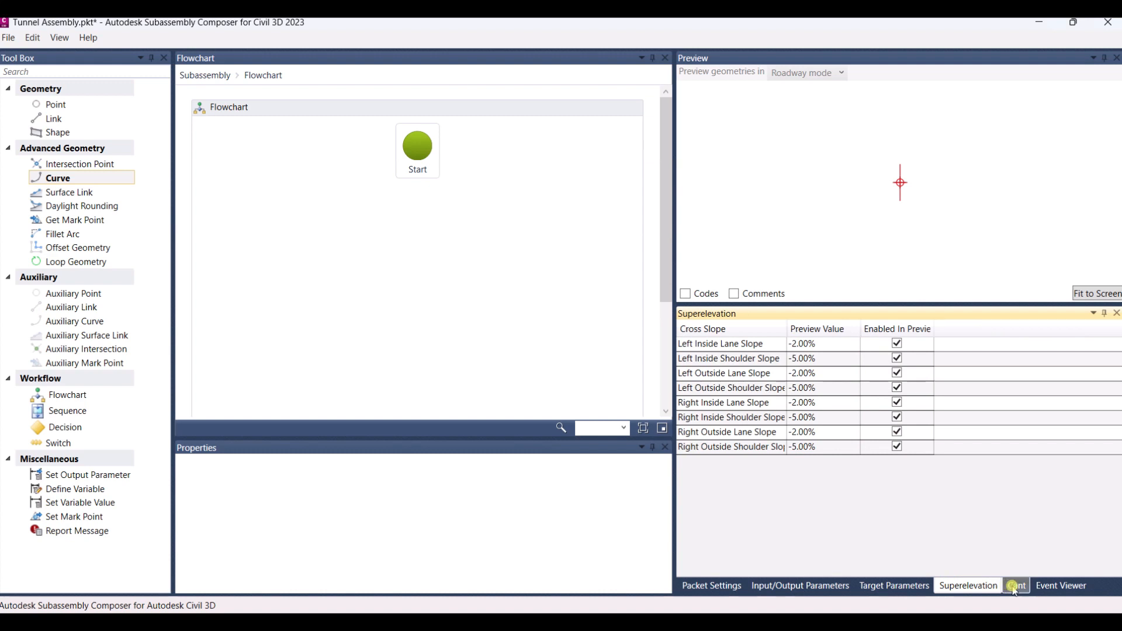
{"action": "left_click", "coordinate": [1015, 589]}
{"action": "left_click", "coordinate": [731, 587]}
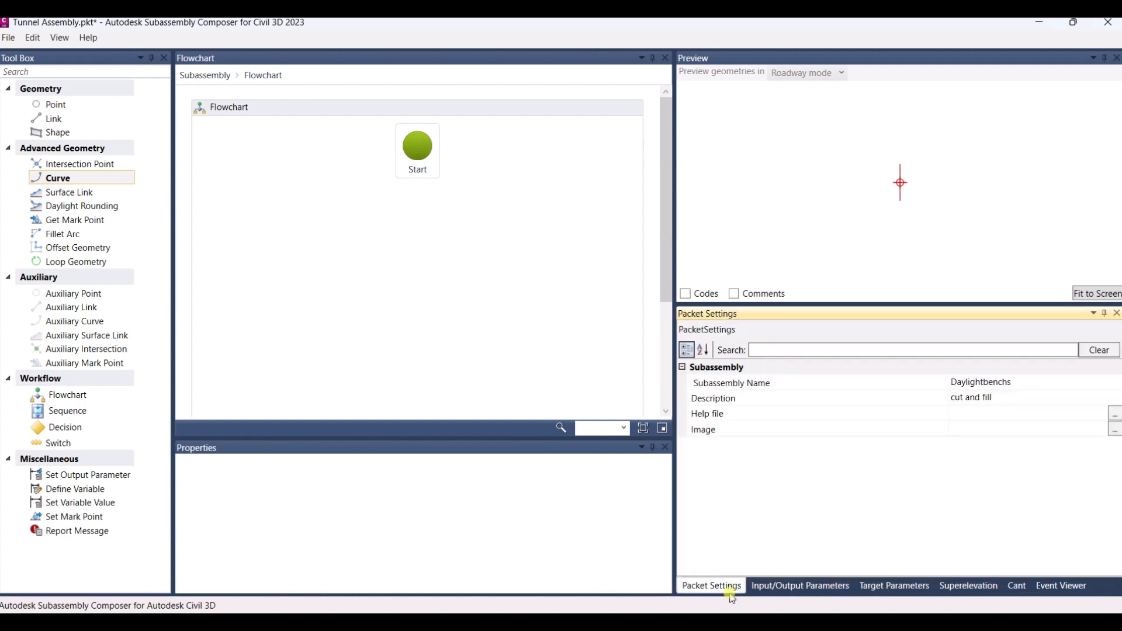
{"action": "left_click", "coordinate": [824, 587]}
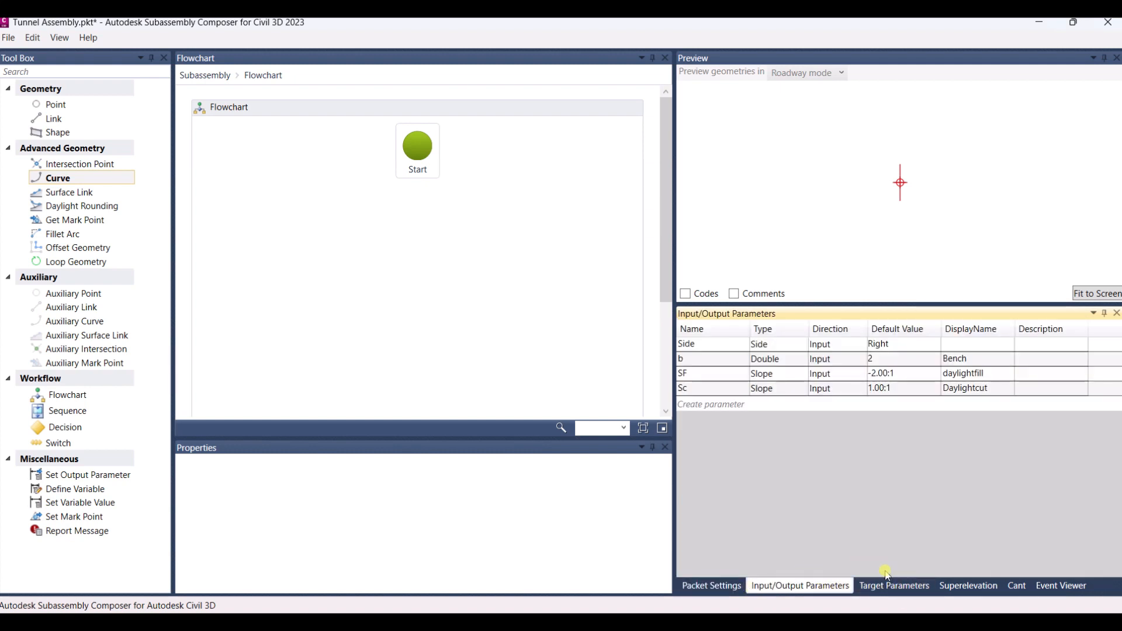
{"action": "left_click", "coordinate": [711, 587]}
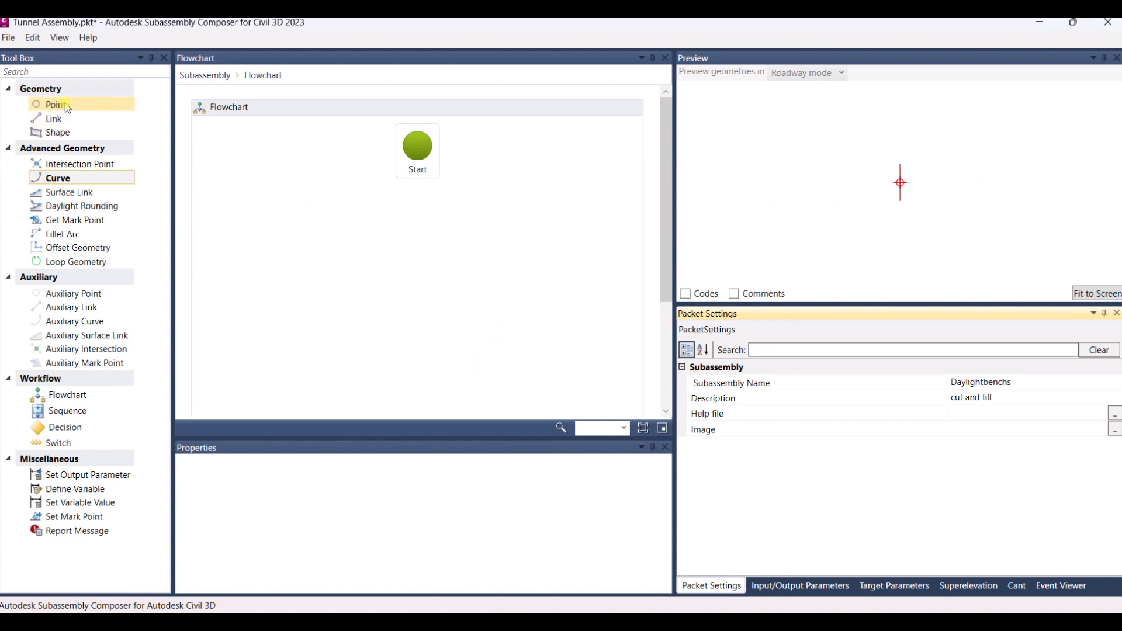
Add a Point element directly after Start in the flowchart and review its geometry properties.
{"action": "left_click_drag", "start_coordinate": [62, 104], "coordinate": [420, 218]}
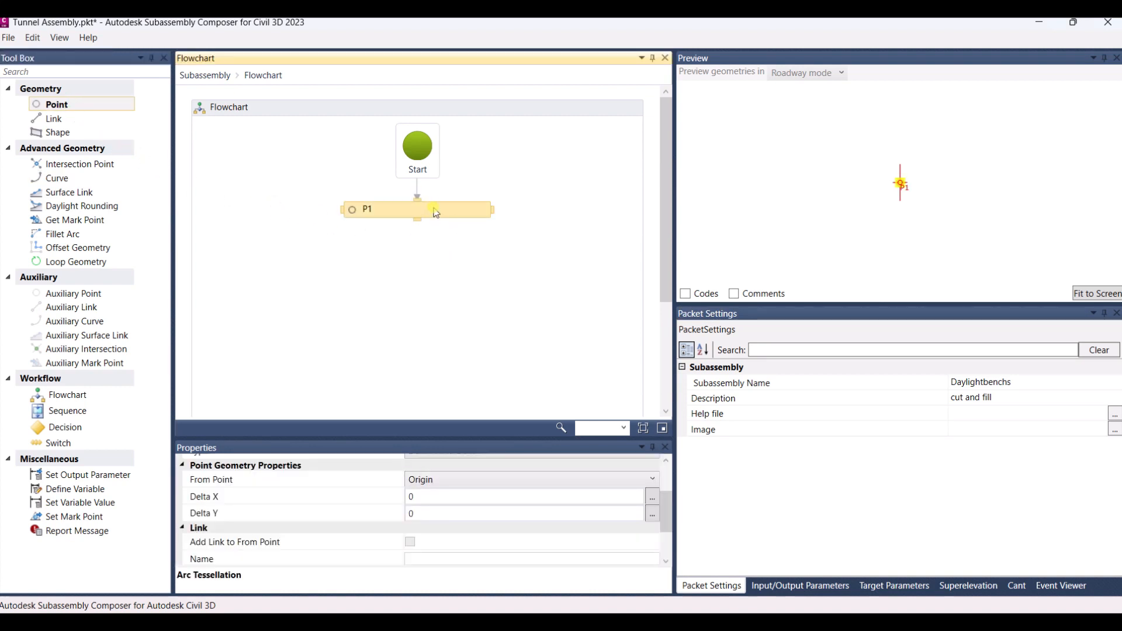
{"action": "scroll", "coordinate": [458, 358], "scroll_direction": "down", "scroll_amount": 3}
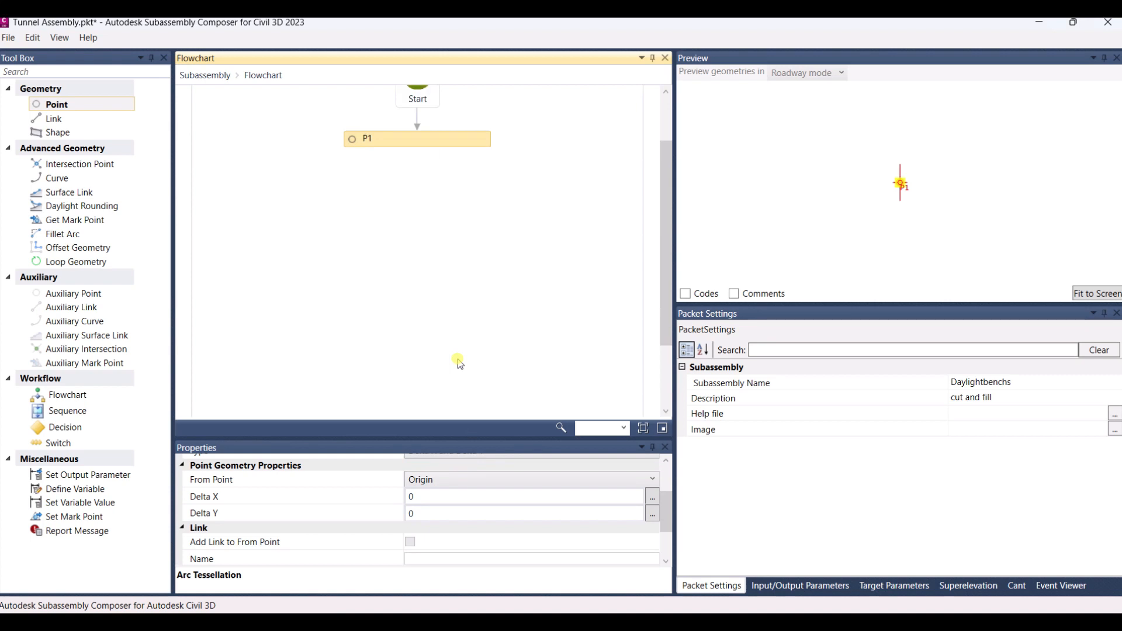
{"action": "scroll", "coordinate": [458, 358], "scroll_direction": "up", "scroll_amount": 3}
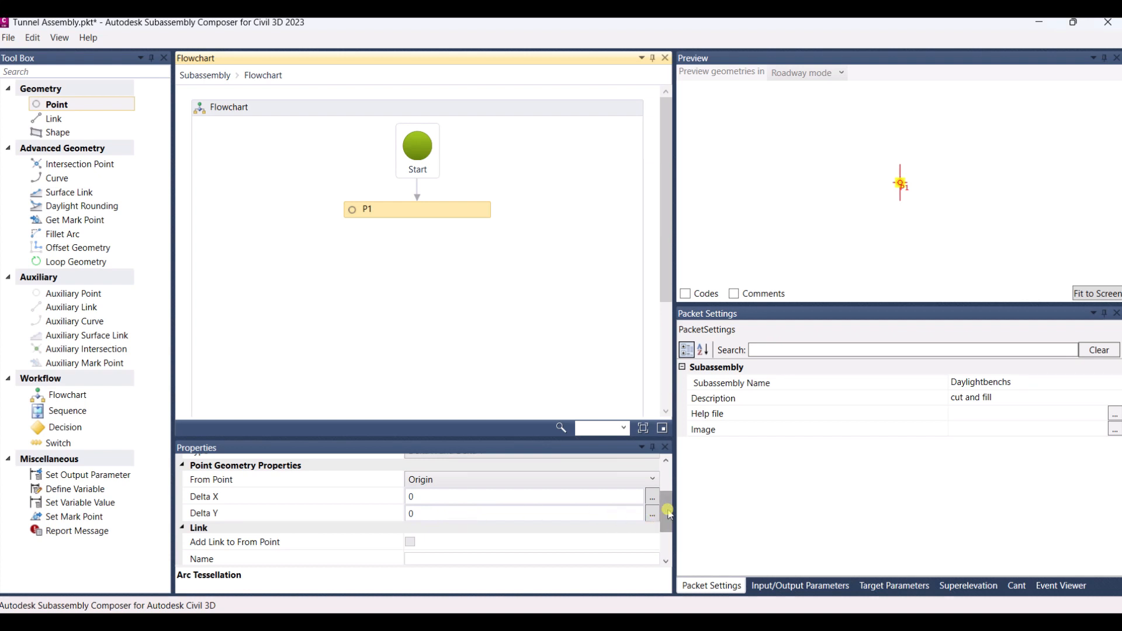
{"action": "left_click_drag", "start_coordinate": [667, 508], "coordinate": [666, 484]}
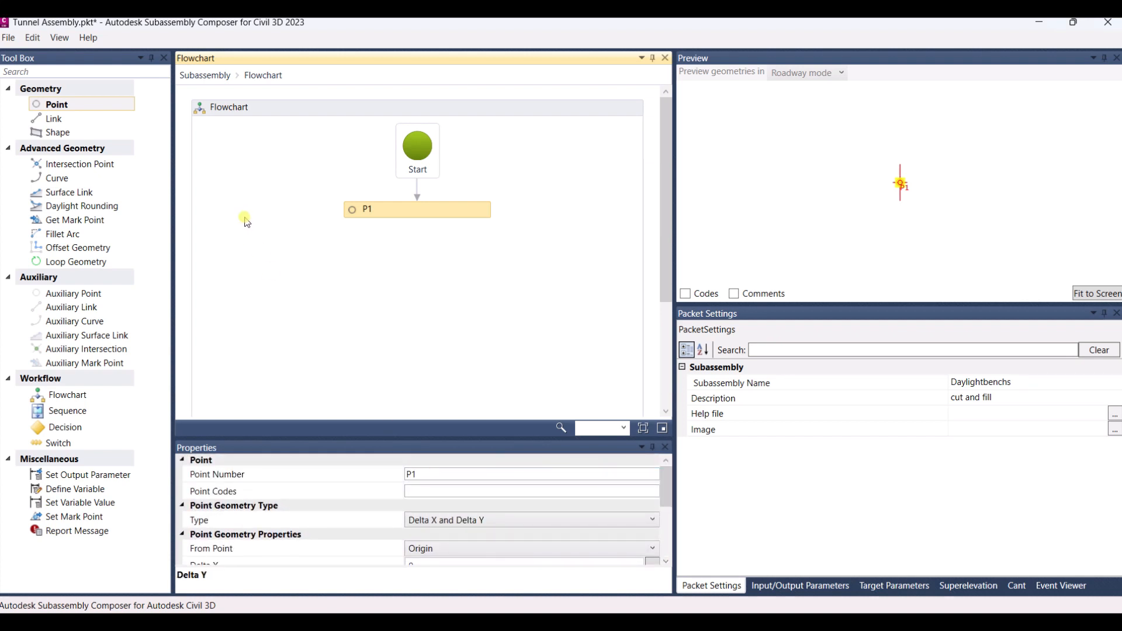
Add a second point after P1 in the flowchart with Delta X 5 and fit the preview to the geometry.
{"action": "left_click_drag", "start_coordinate": [102, 108], "coordinate": [439, 241]}
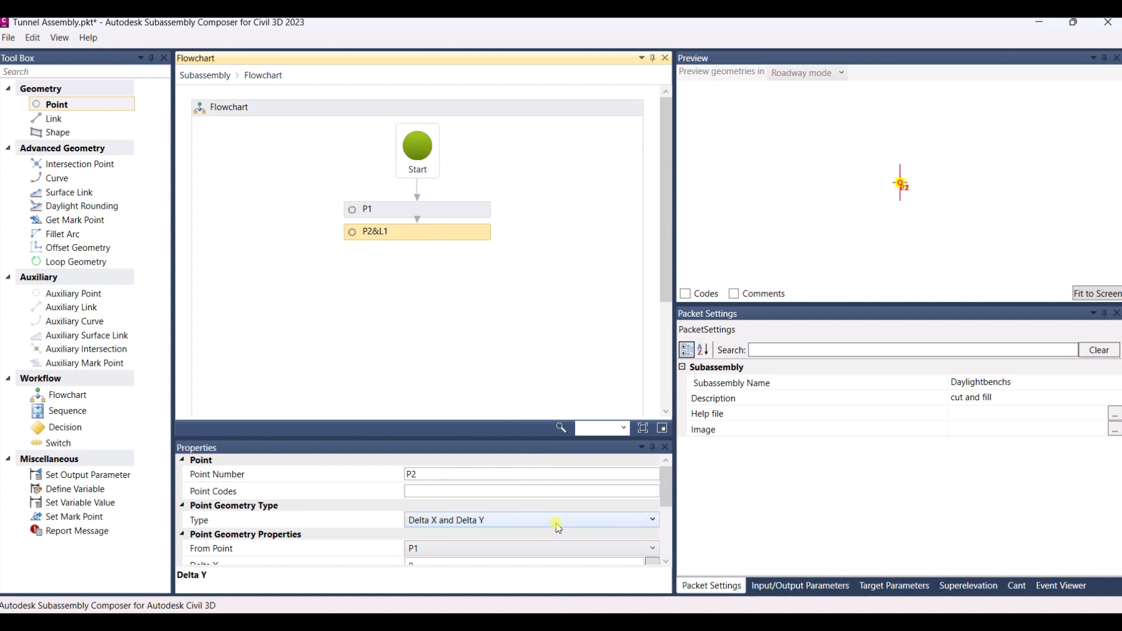
{"action": "left_click", "coordinate": [416, 474]}
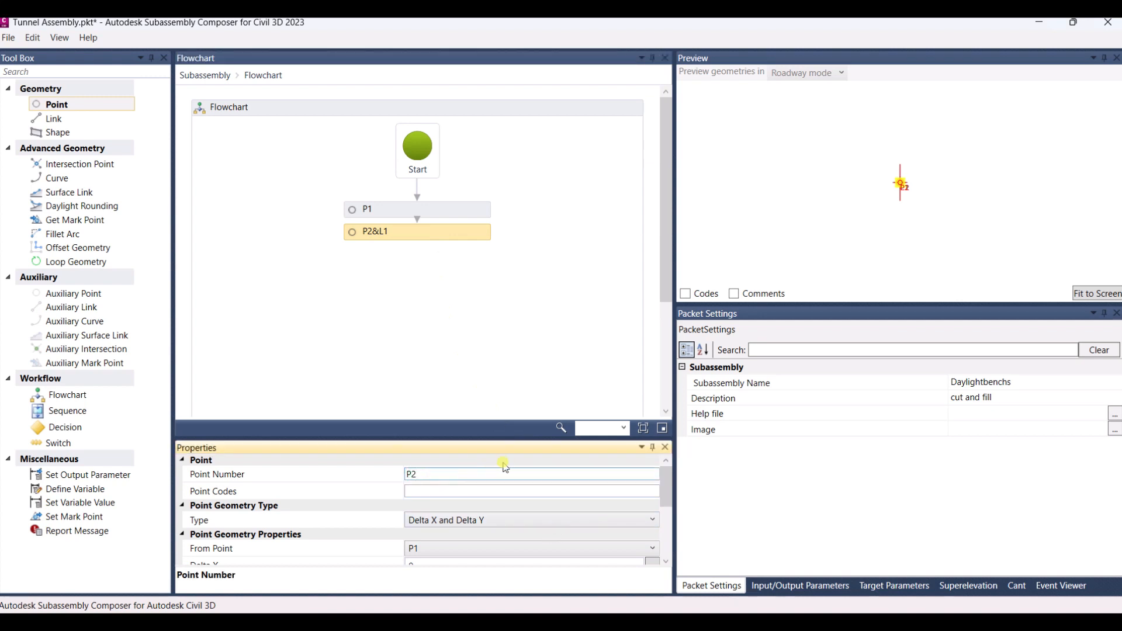
{"action": "scroll", "coordinate": [507, 467], "scroll_direction": "down", "scroll_amount": 2}
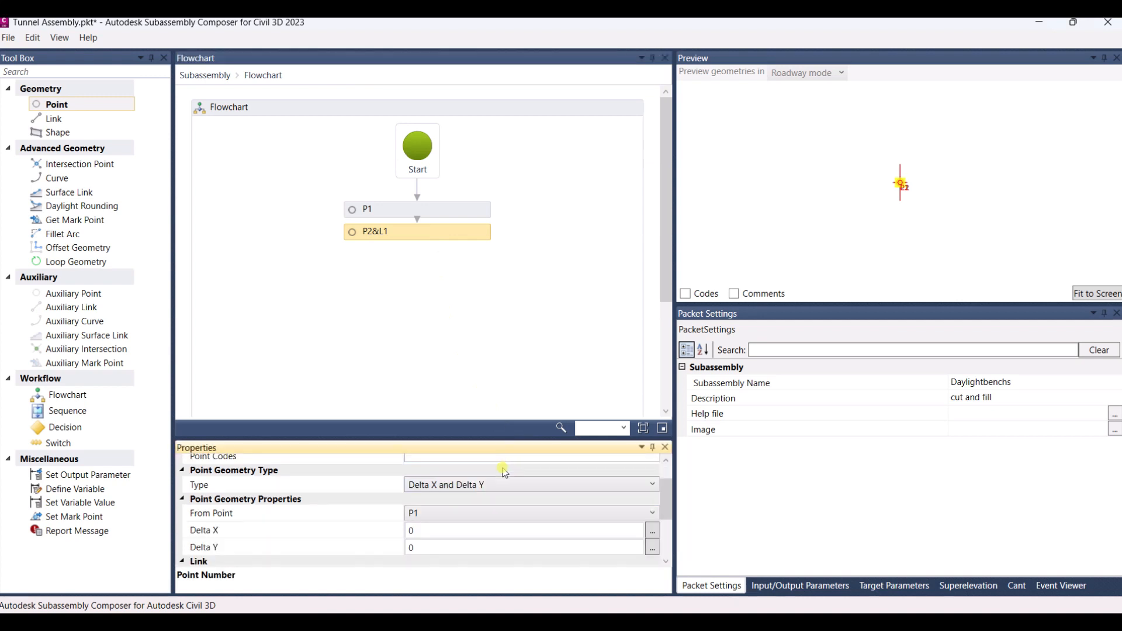
{"action": "left_click", "coordinate": [530, 529]}
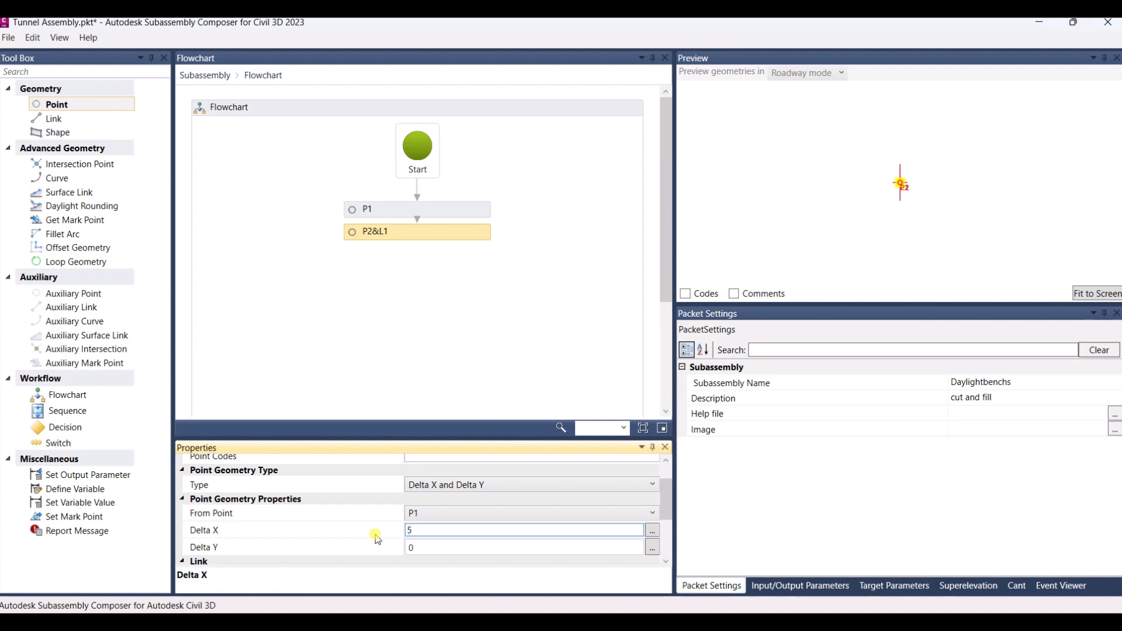
{"action": "left_click", "coordinate": [507, 547]}
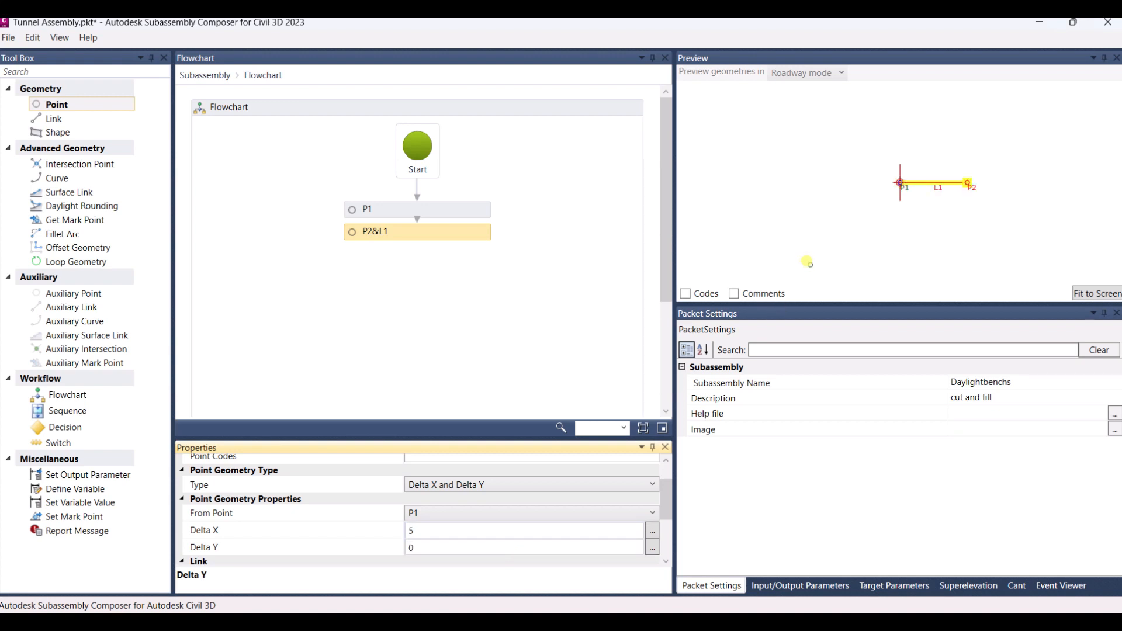
{"action": "left_click", "coordinate": [1080, 294]}
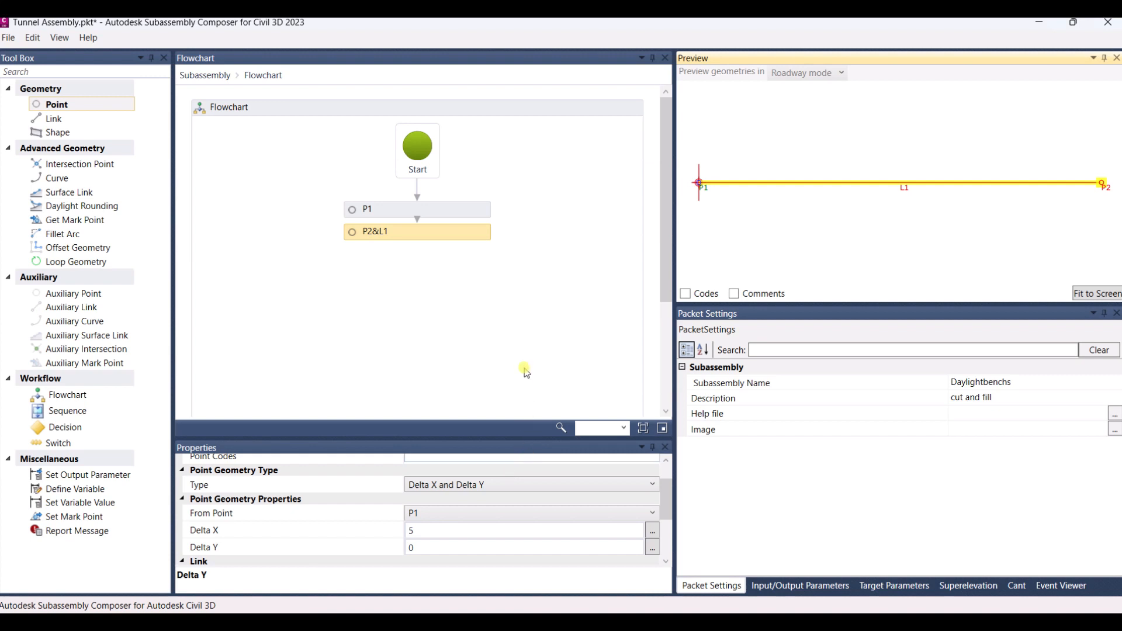
Add a third point after P2 in the flowchart and set its From Point to P1.
{"action": "scroll", "coordinate": [892, 244], "scroll_direction": "down", "scroll_amount": 4}
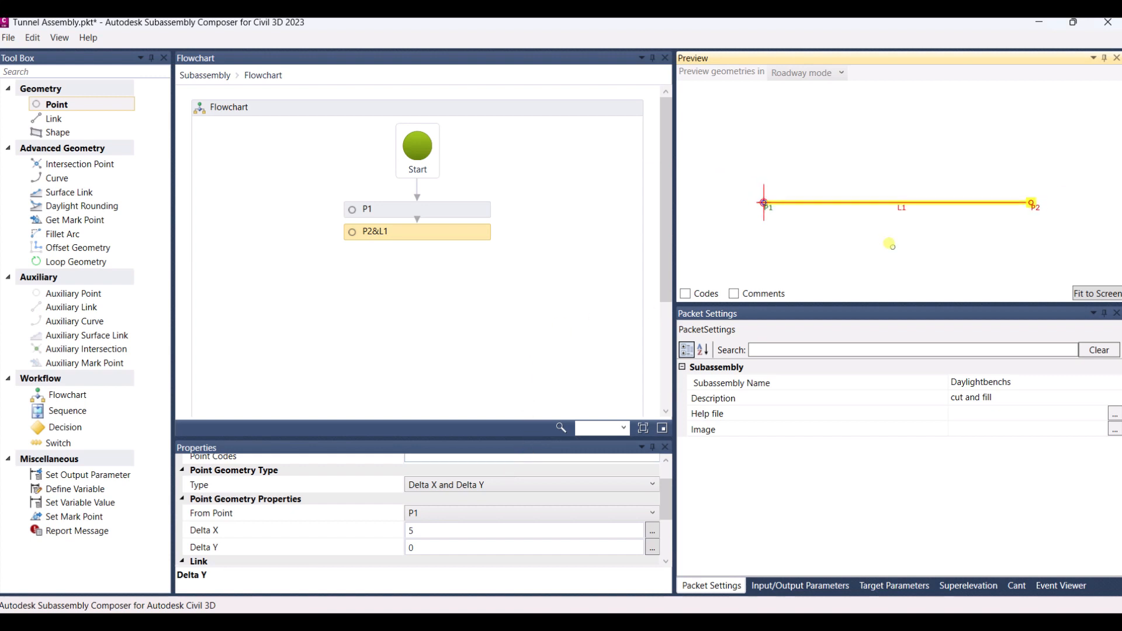
{"action": "scroll", "coordinate": [891, 244], "scroll_direction": "down", "scroll_amount": 3}
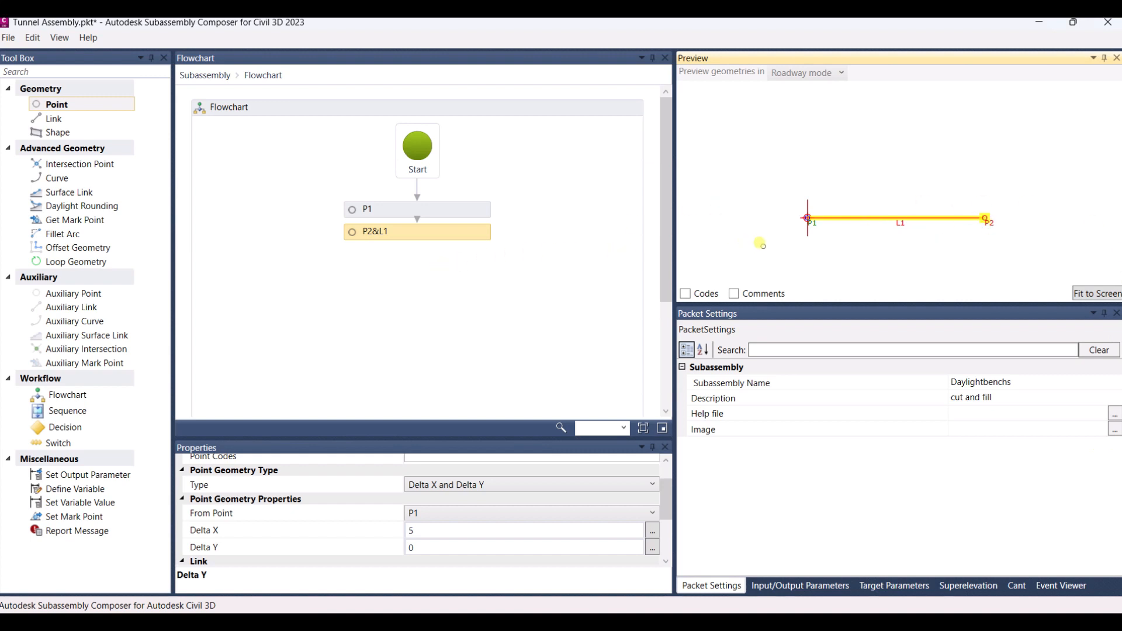
{"action": "scroll", "coordinate": [800, 210], "scroll_direction": "down", "scroll_amount": 3}
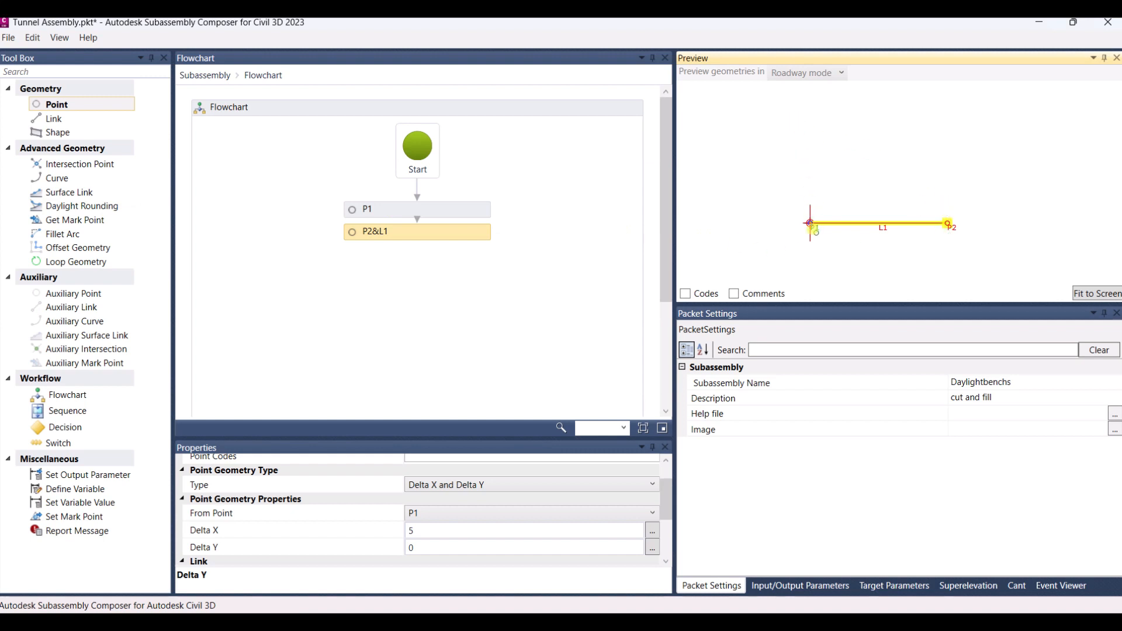
{"action": "middle_click_drag", "start_coordinate": [813, 229], "coordinate": [808, 257]}
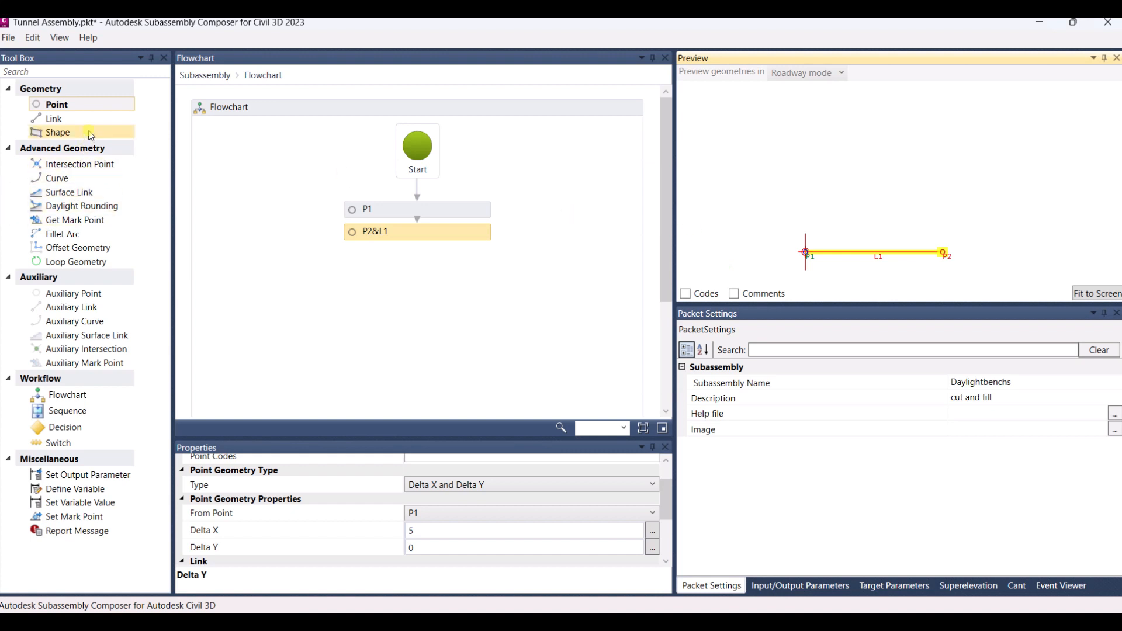
{"action": "left_click_drag", "start_coordinate": [90, 111], "coordinate": [431, 272]}
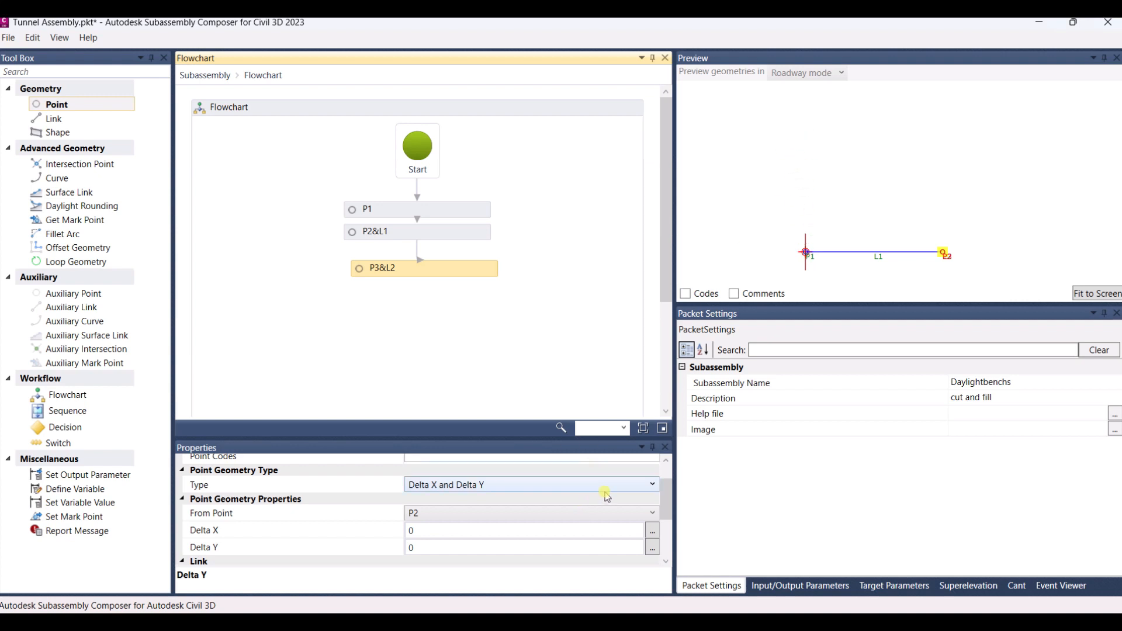
{"action": "left_click", "coordinate": [597, 512]}
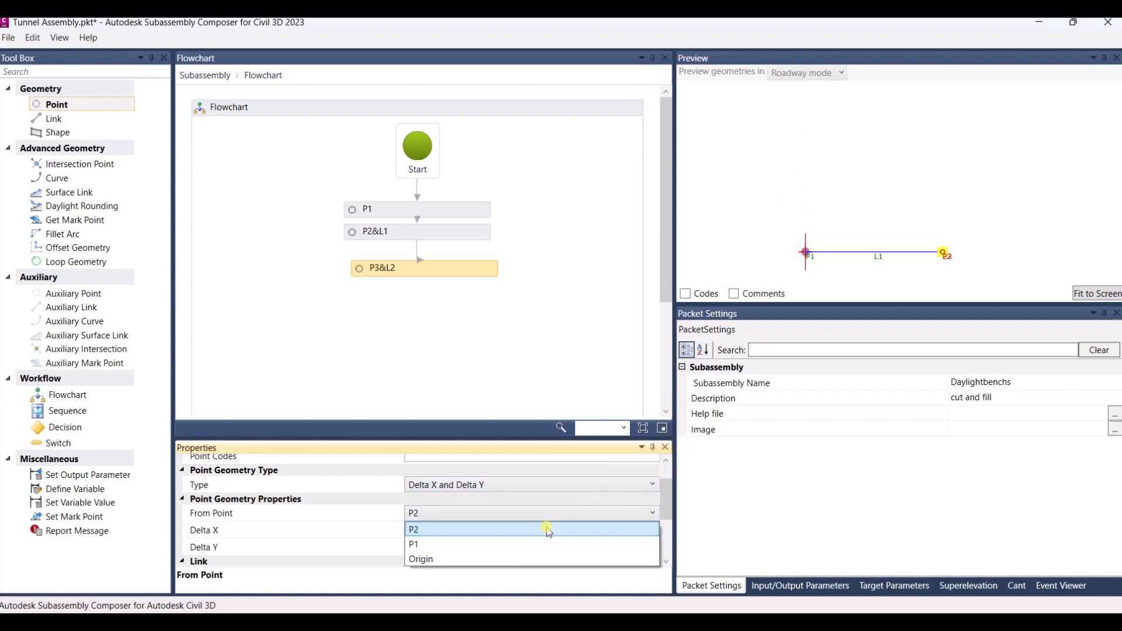
{"action": "left_click", "coordinate": [527, 546]}
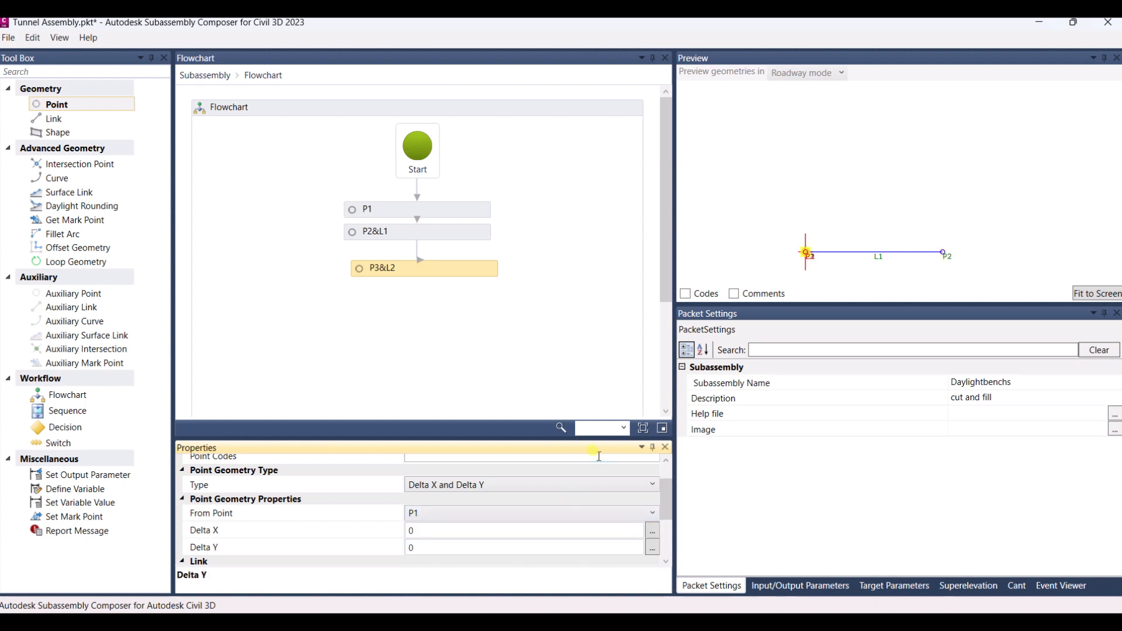
Set the third point's Delta Y to 6, keeping the Delta X and Delta Y geometry type.
{"action": "left_click", "coordinate": [538, 549]}
{"action": "left_click_drag", "start_coordinate": [542, 551], "coordinate": [397, 550]}
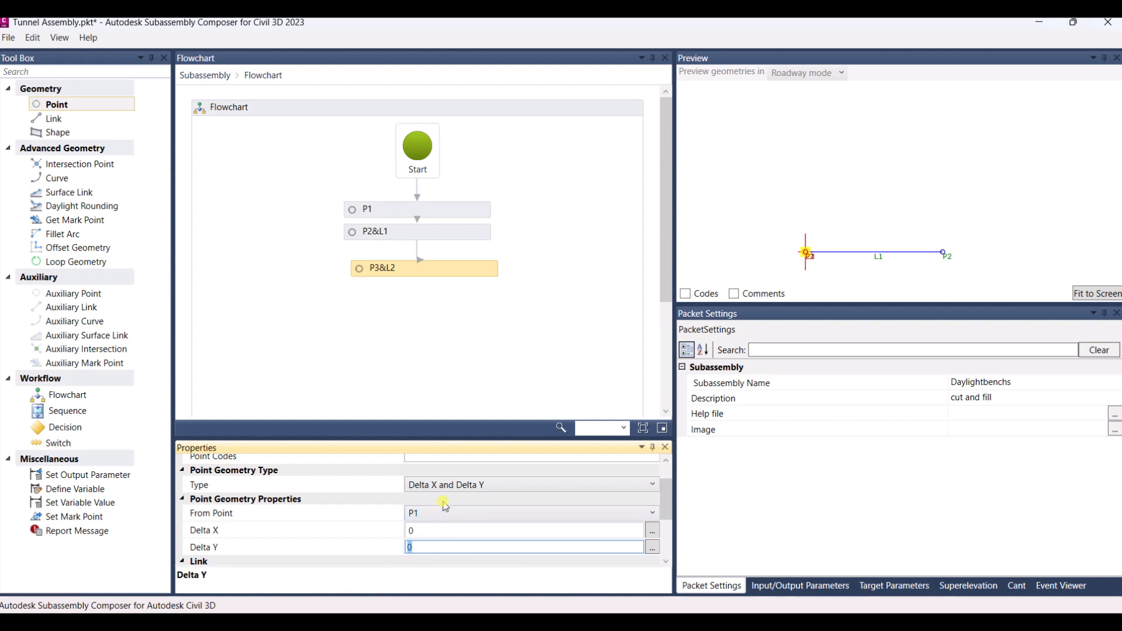
{"action": "left_click", "coordinate": [595, 485]}
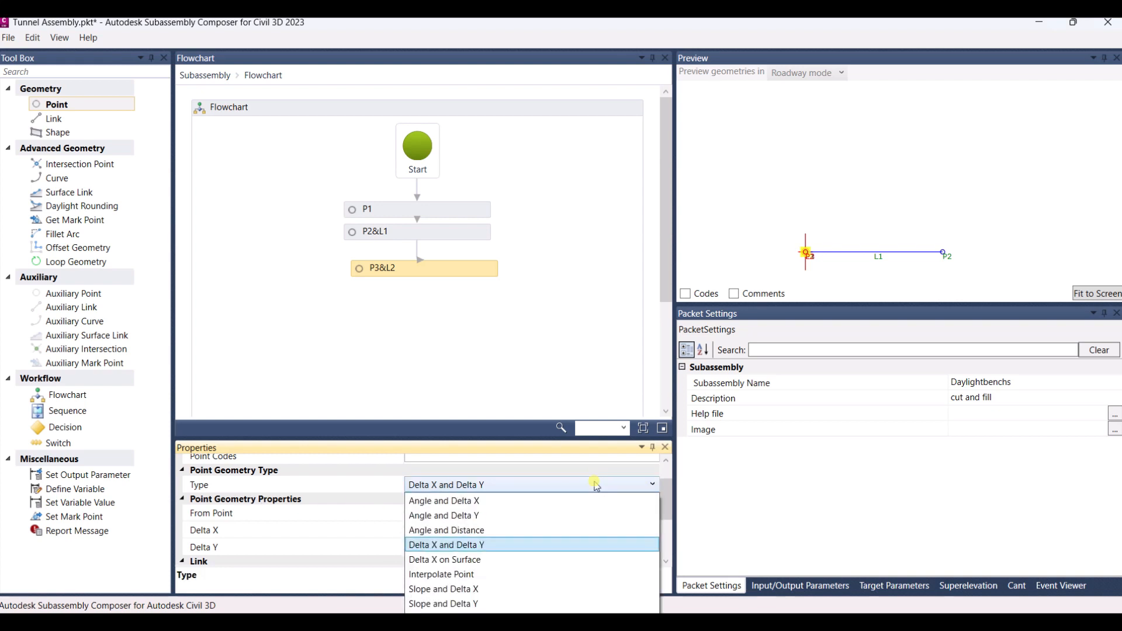
{"action": "left_click", "coordinate": [595, 485]}
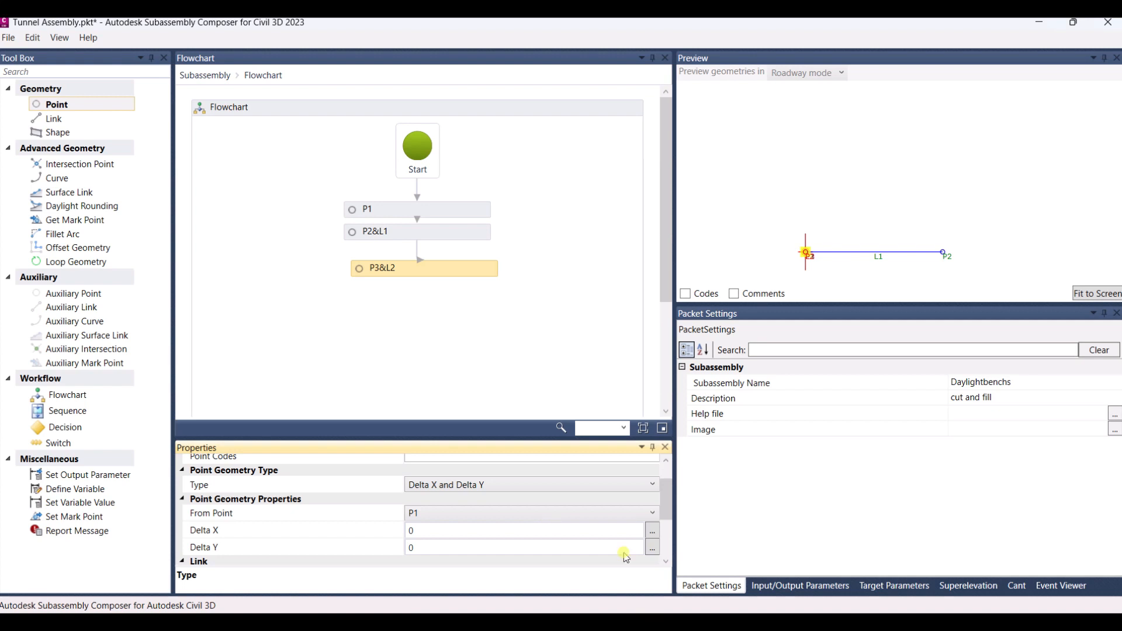
{"action": "left_click", "coordinate": [449, 547]}
{"action": "left_click_drag", "start_coordinate": [452, 547], "coordinate": [398, 556]}
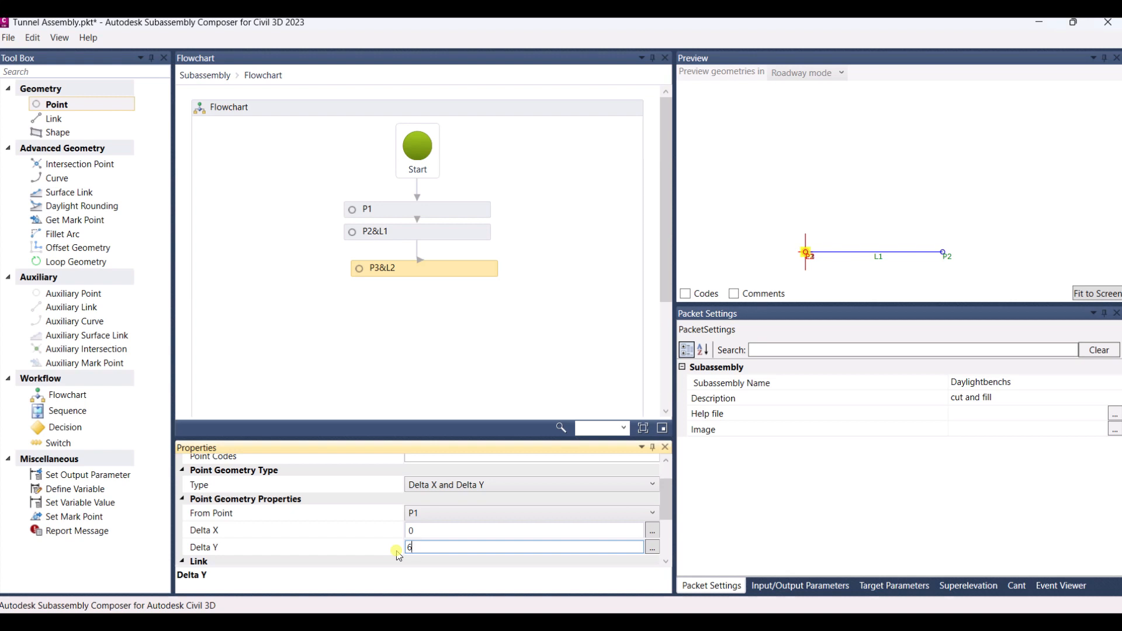
{"action": "left_click", "coordinate": [398, 552]}
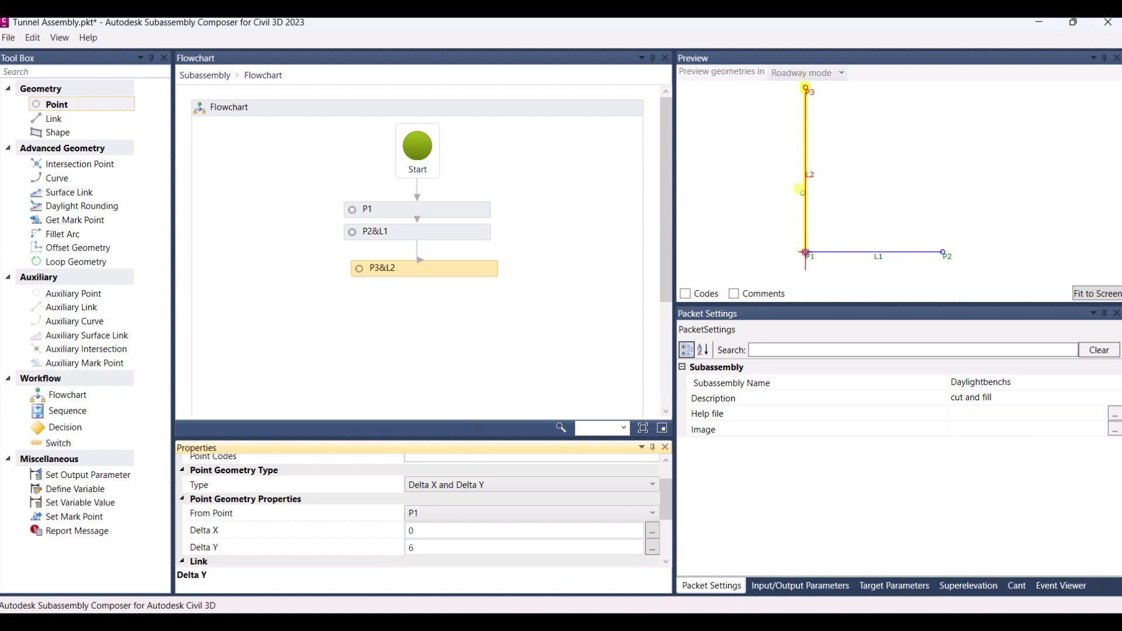
Turn off Add Link to From Point for the third point.
{"action": "scroll", "coordinate": [798, 190], "scroll_direction": "down", "scroll_amount": 1}
{"action": "scroll", "coordinate": [374, 504], "scroll_direction": "down", "scroll_amount": 3}
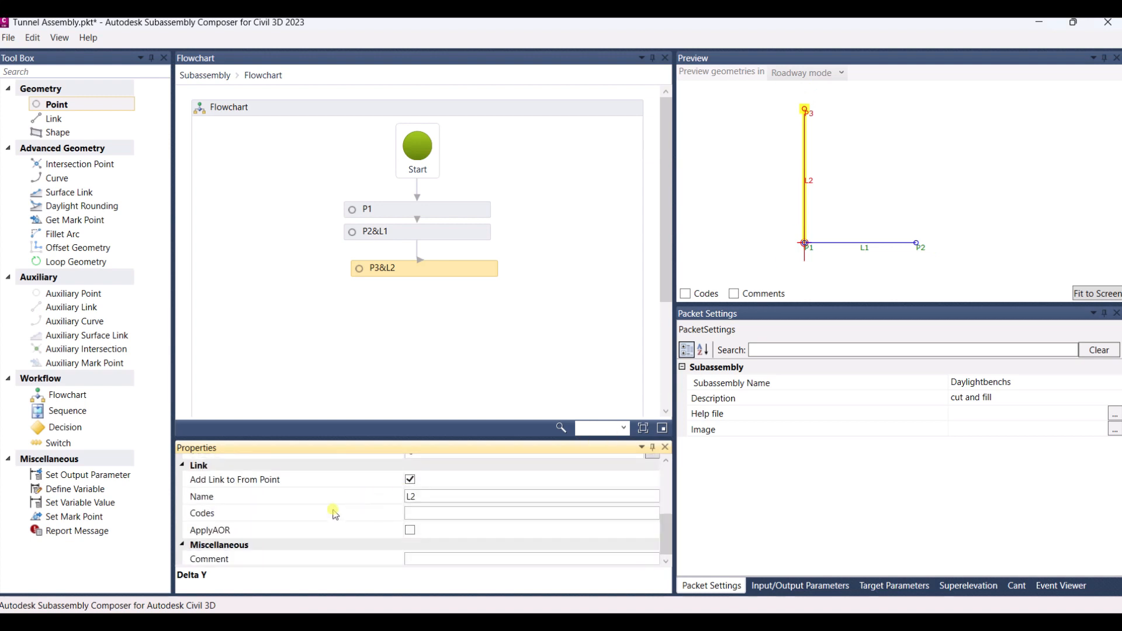
{"action": "scroll", "coordinate": [400, 510], "scroll_direction": "up", "scroll_amount": 1}
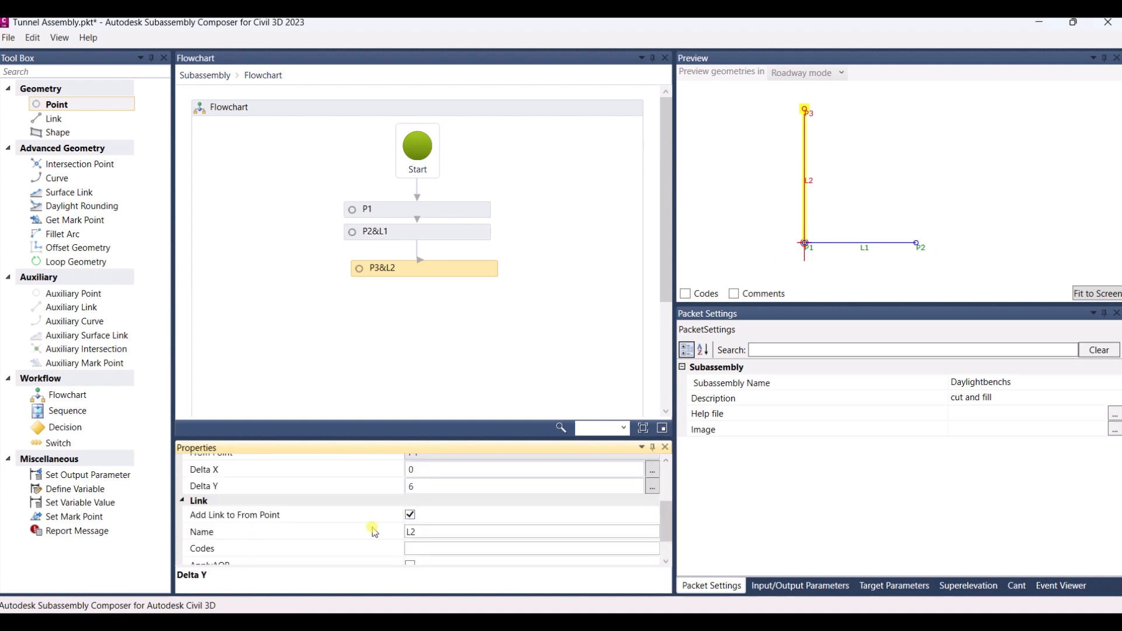
{"action": "left_click", "coordinate": [411, 515]}
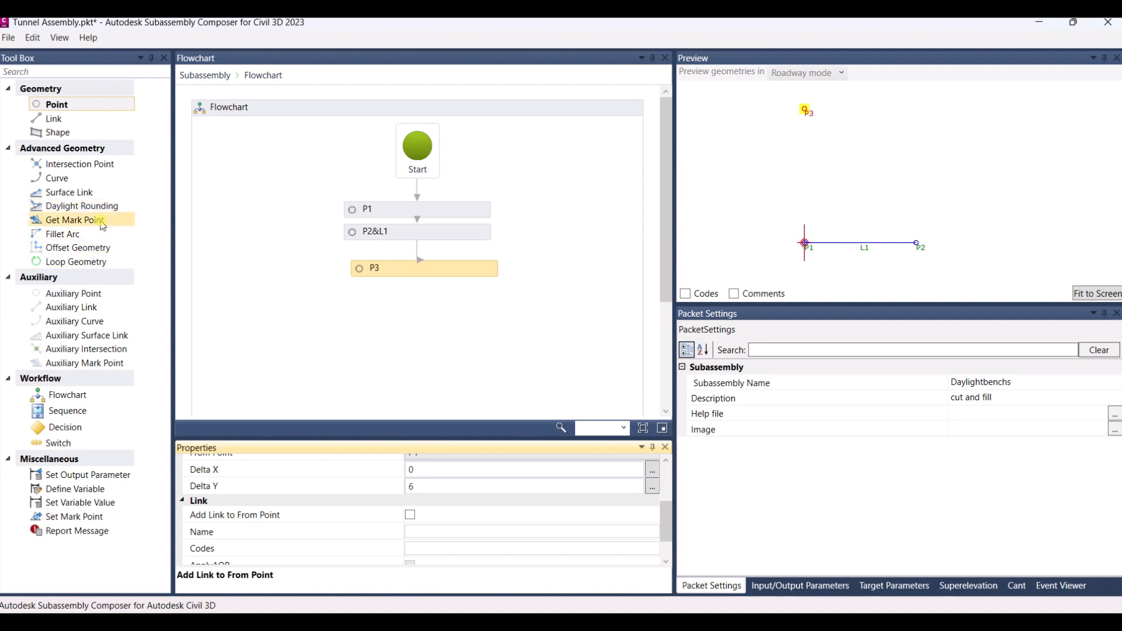
Add a curve after P3 in the flowchart and set its creation type to Parabola: General.
{"action": "left_click_drag", "start_coordinate": [68, 184], "coordinate": [437, 316]}
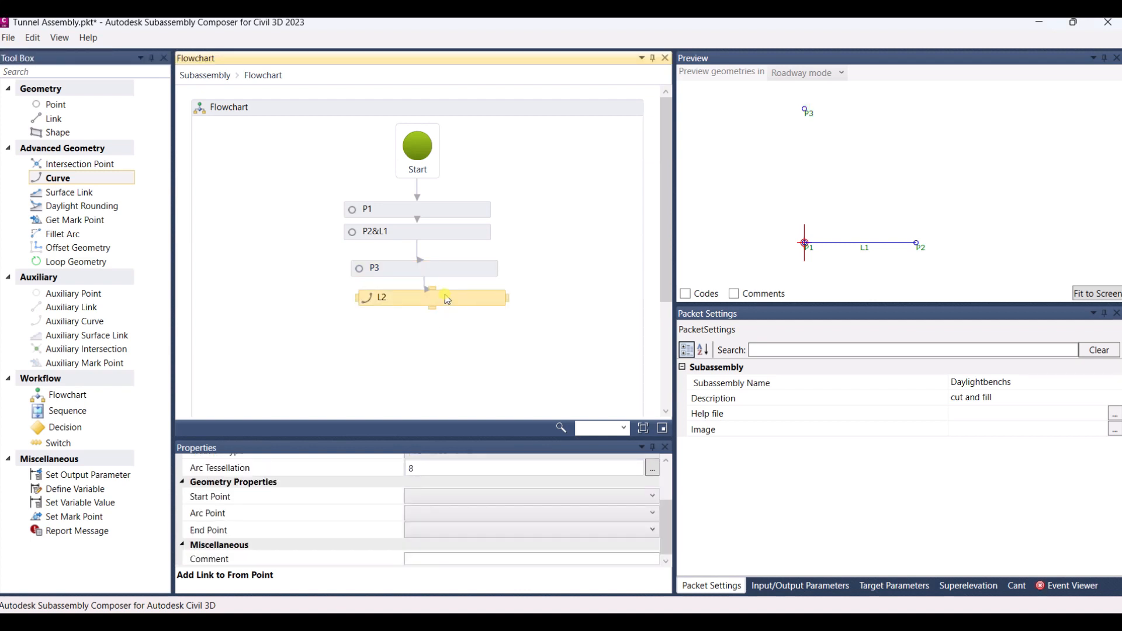
{"action": "scroll", "coordinate": [513, 503], "scroll_direction": "up", "scroll_amount": 2}
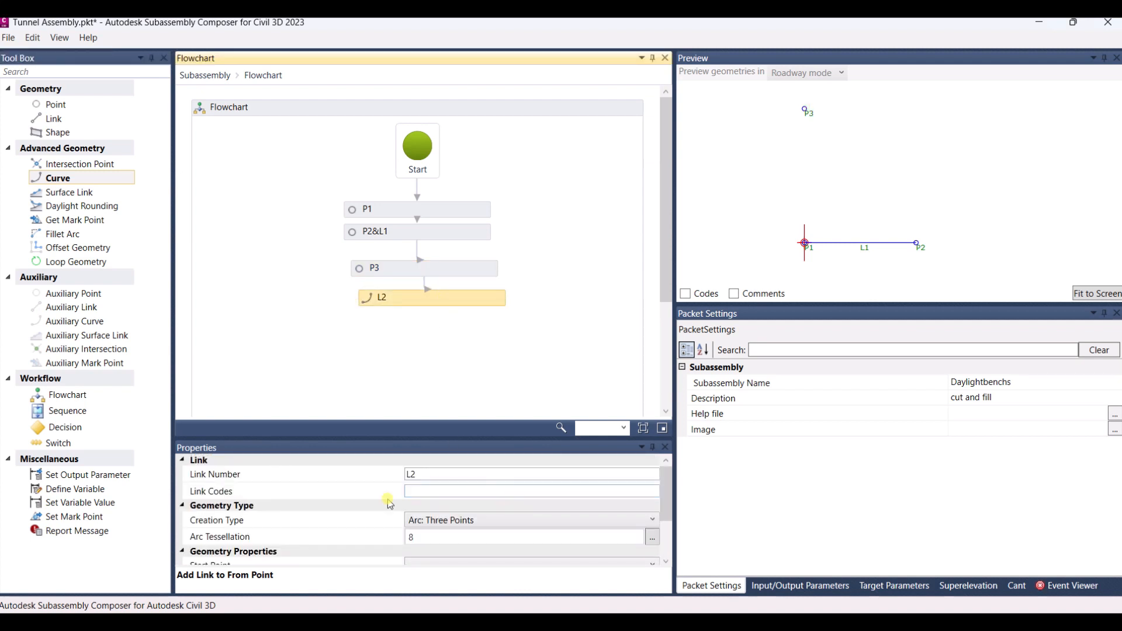
{"action": "left_click", "coordinate": [432, 475]}
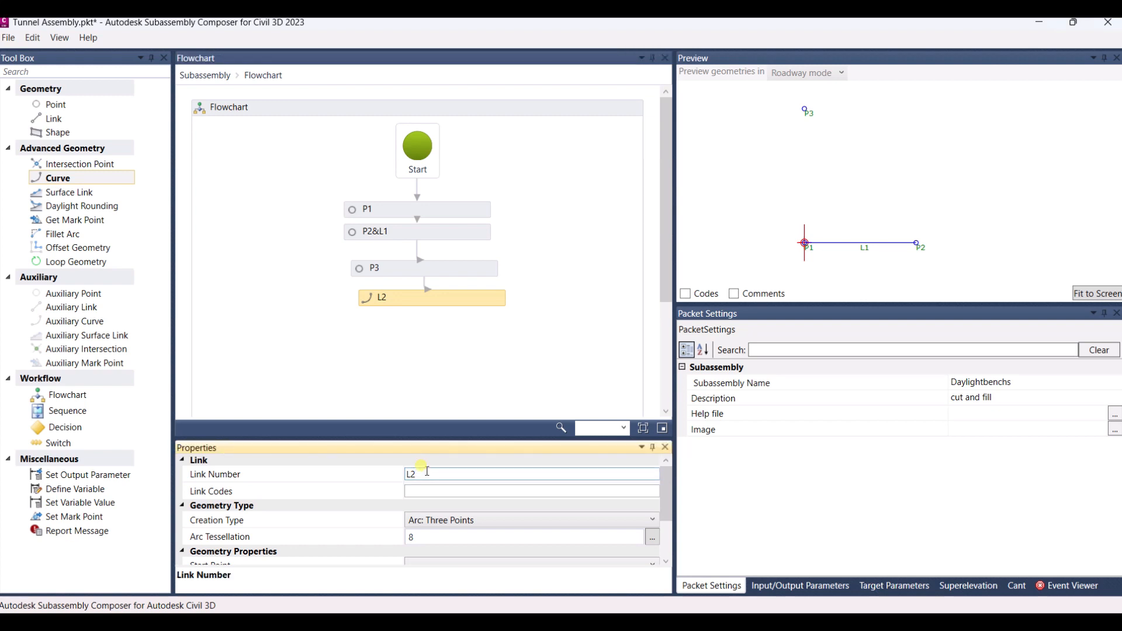
{"action": "scroll", "coordinate": [430, 475], "scroll_direction": "down", "scroll_amount": 2}
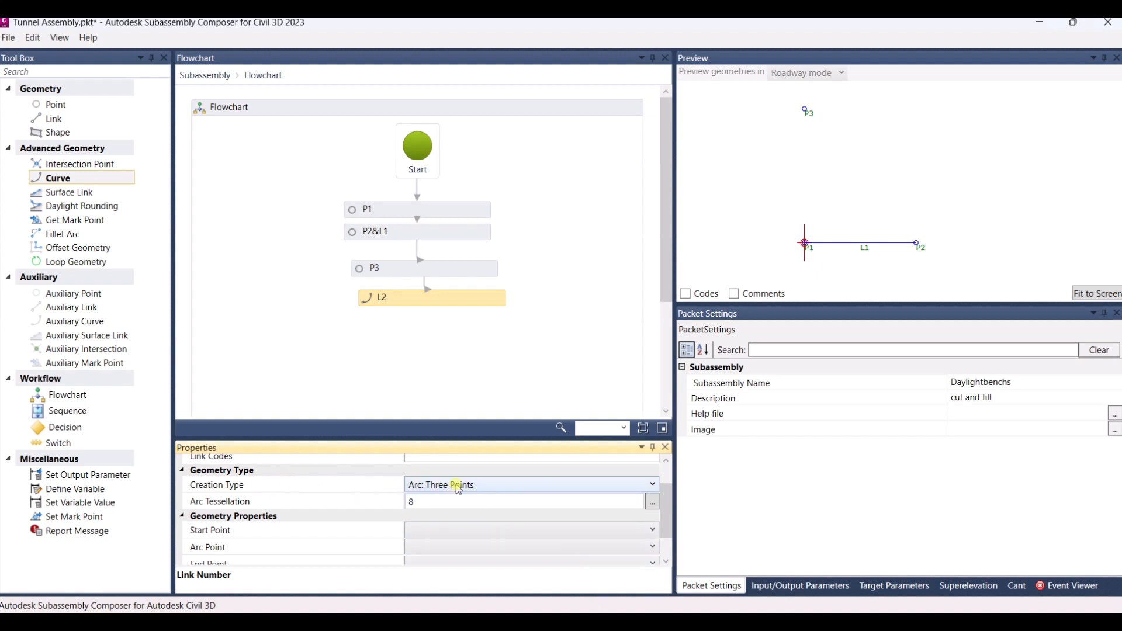
{"action": "left_click", "coordinate": [502, 485]}
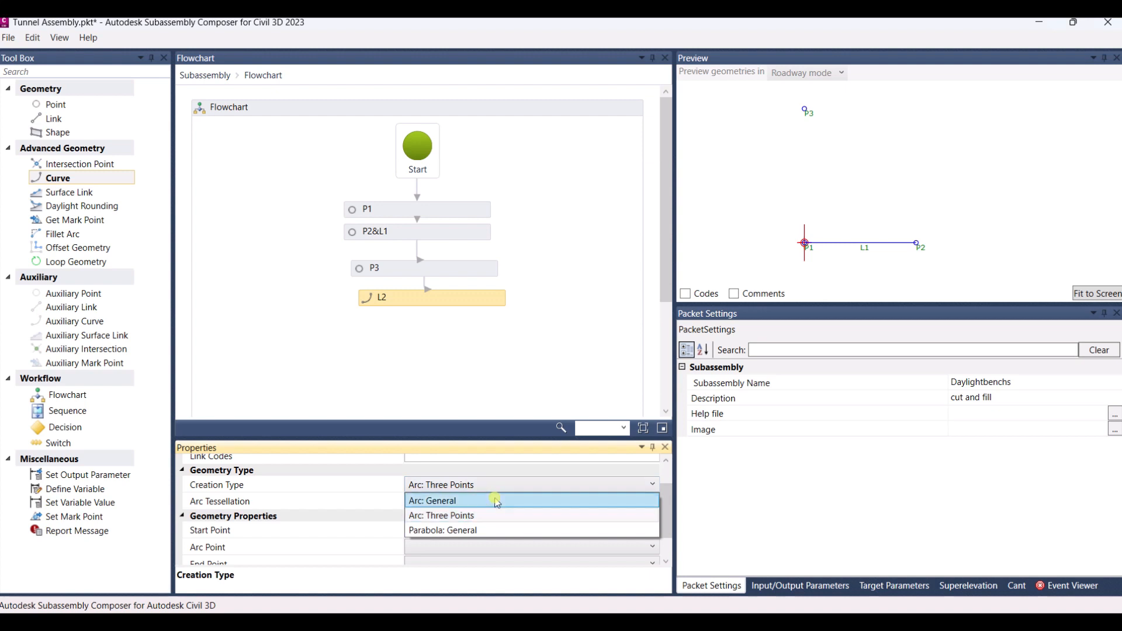
{"action": "left_click", "coordinate": [491, 532]}
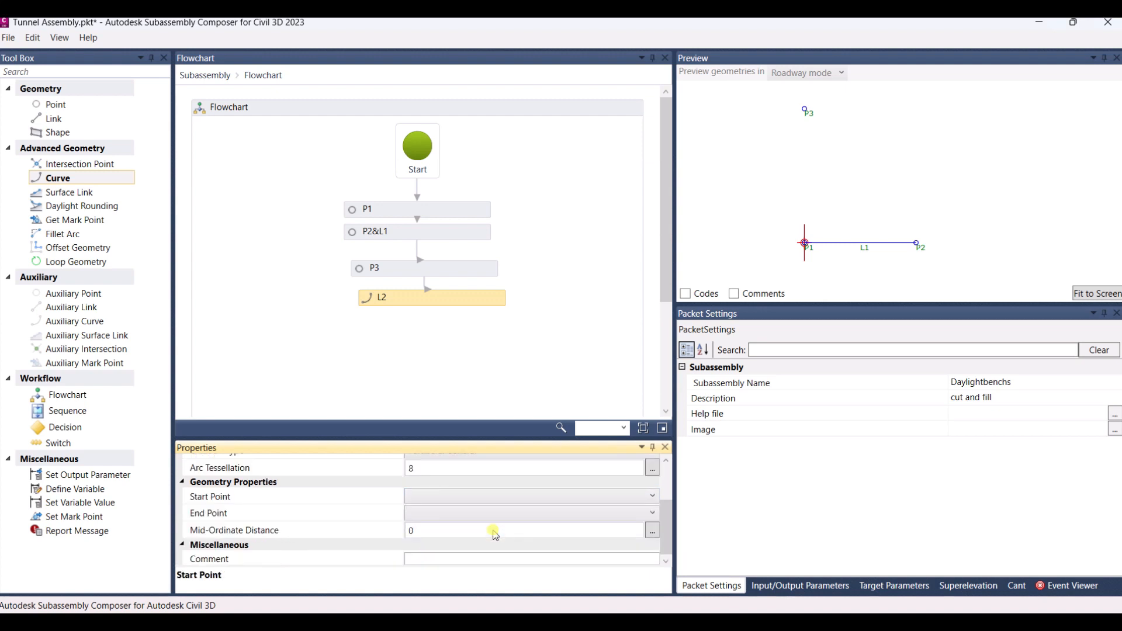
Set the curve's Start Point to P2 and its End Point to P3.
{"action": "left_click", "coordinate": [524, 495]}
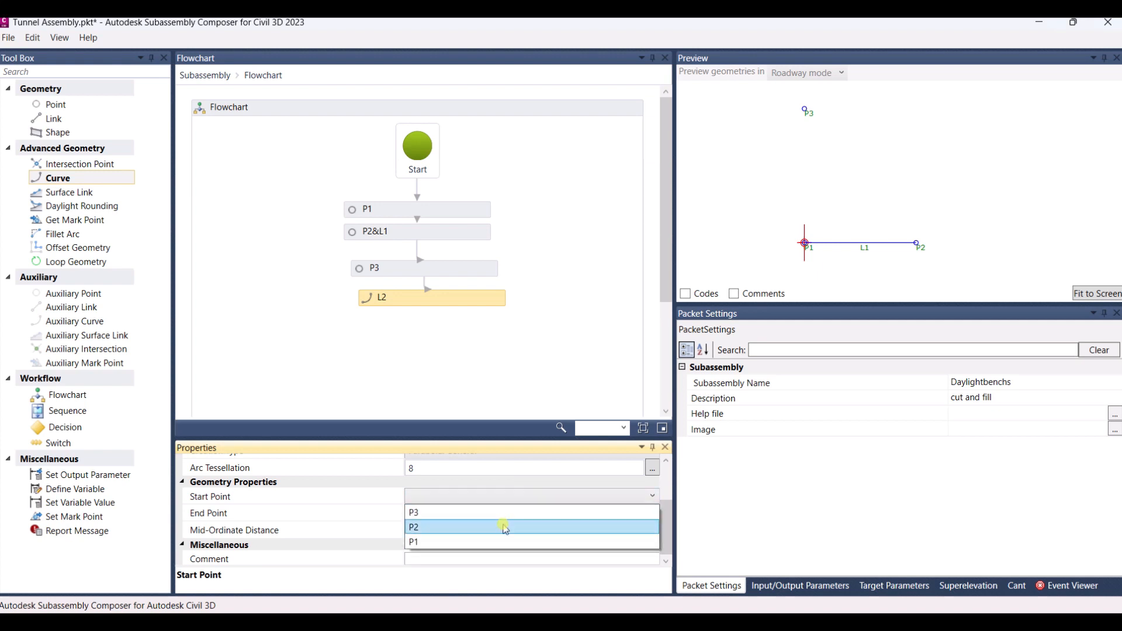
{"action": "left_click", "coordinate": [503, 527]}
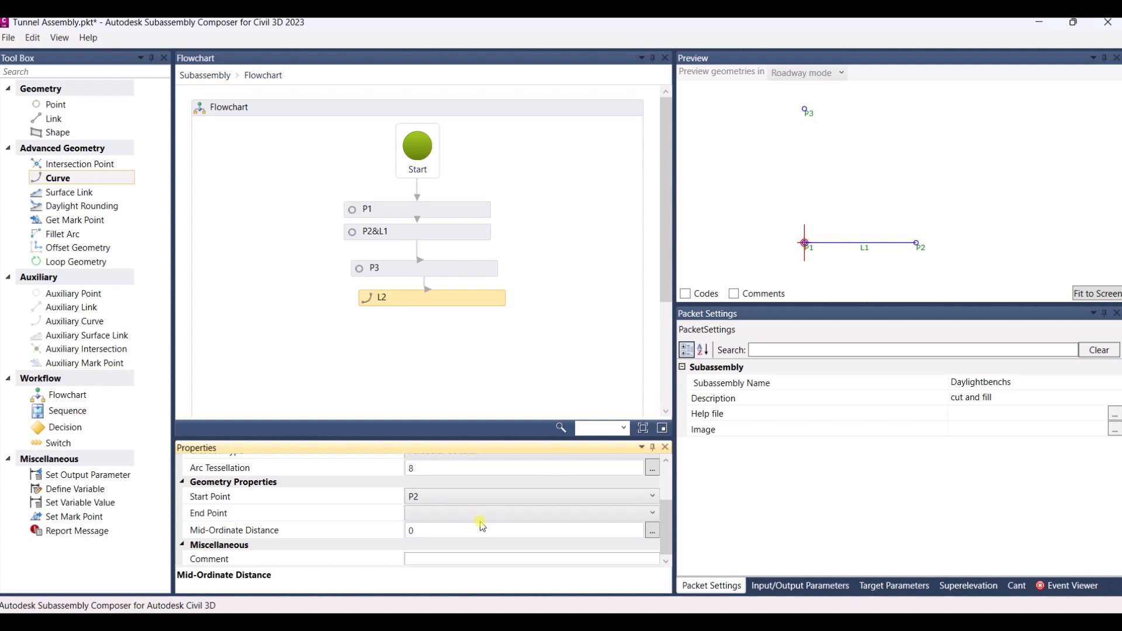
{"action": "left_click", "coordinate": [512, 518]}
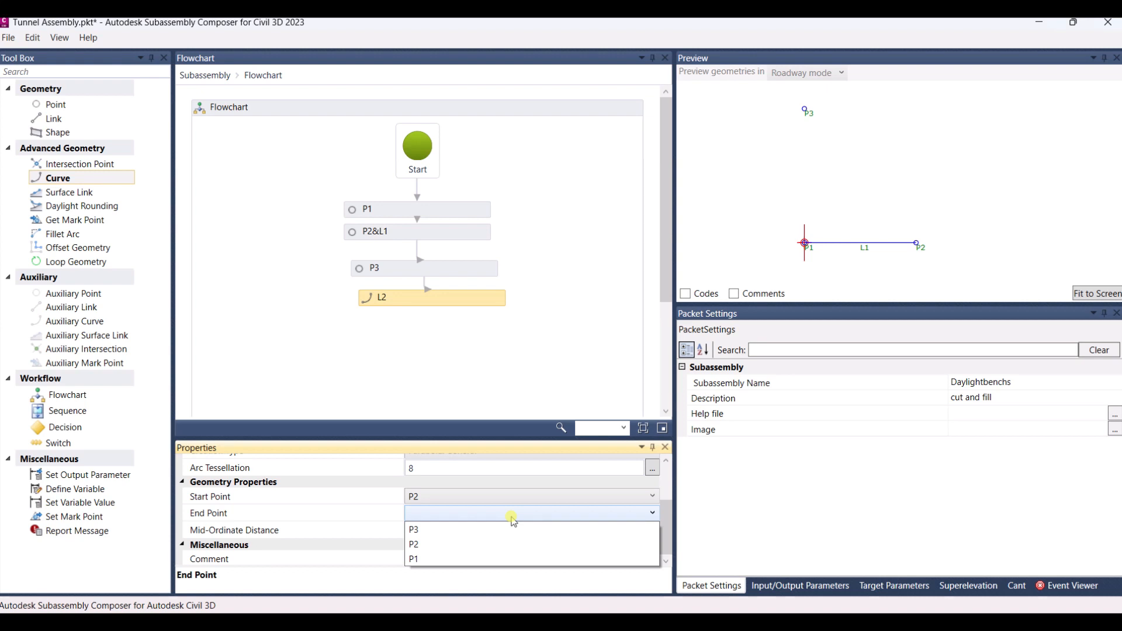
{"action": "left_click", "coordinate": [515, 532]}
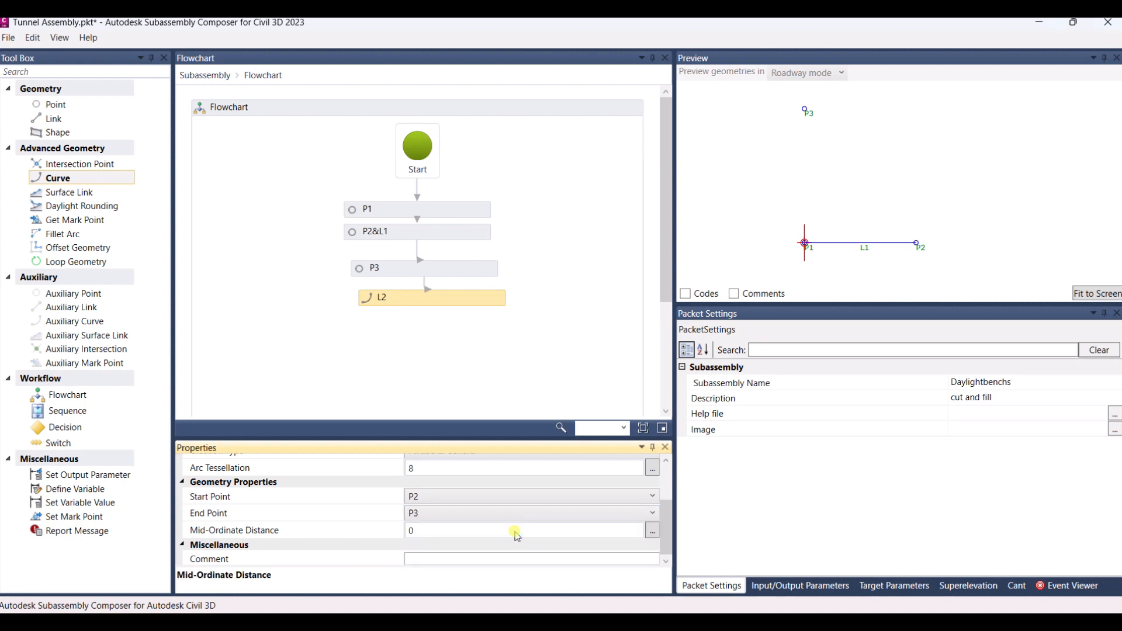
Set the curve's Mid-Ordinate Distance to 2.
{"action": "left_click", "coordinate": [516, 530]}
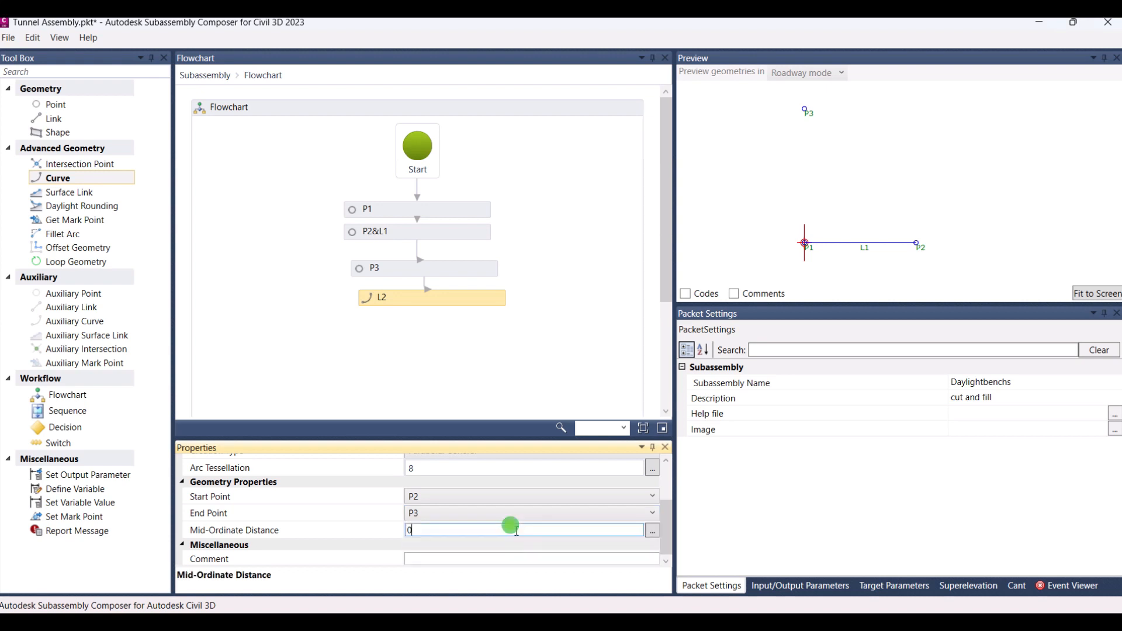
{"action": "left_click_drag", "start_coordinate": [517, 530], "coordinate": [404, 538]}
{"action": "left_click", "coordinate": [806, 176]}
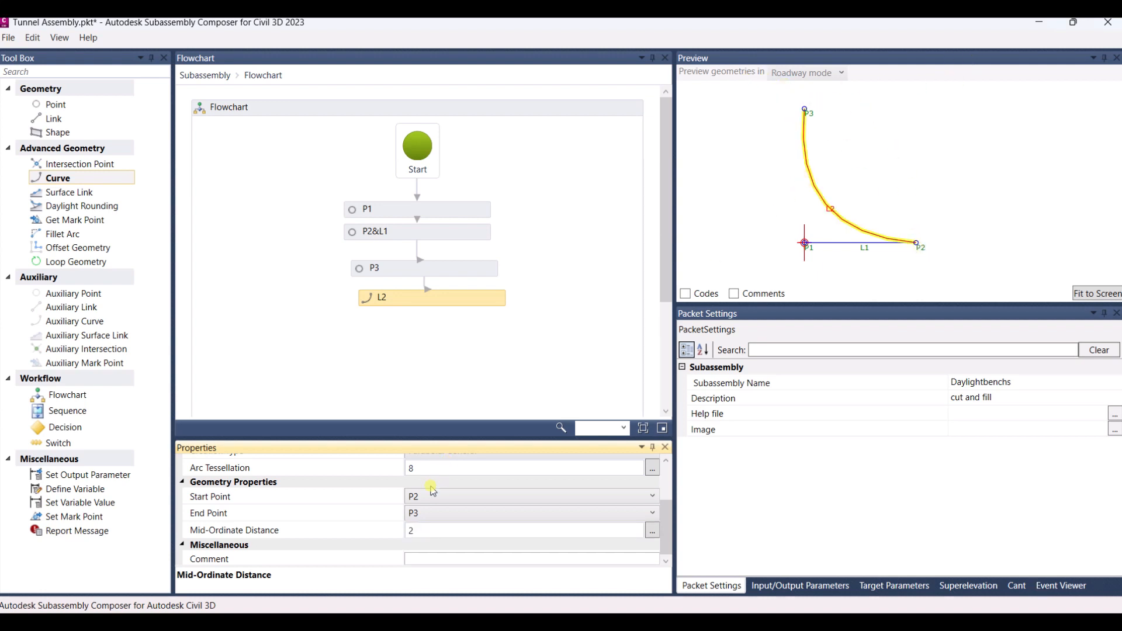
Try a negative Mid-Ordinate Distance of -2 for the curve.
{"action": "left_click", "coordinate": [408, 533]}
{"action": "left_click", "coordinate": [409, 533]}
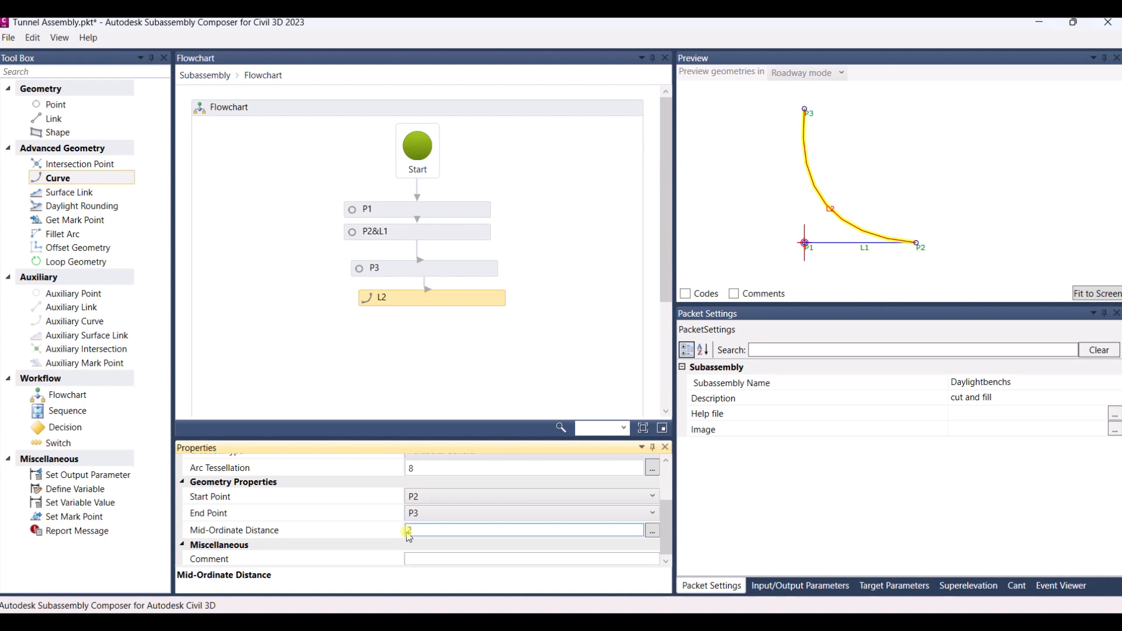
{"action": "type", "text": "-"}
{"action": "key", "text": "Return"}
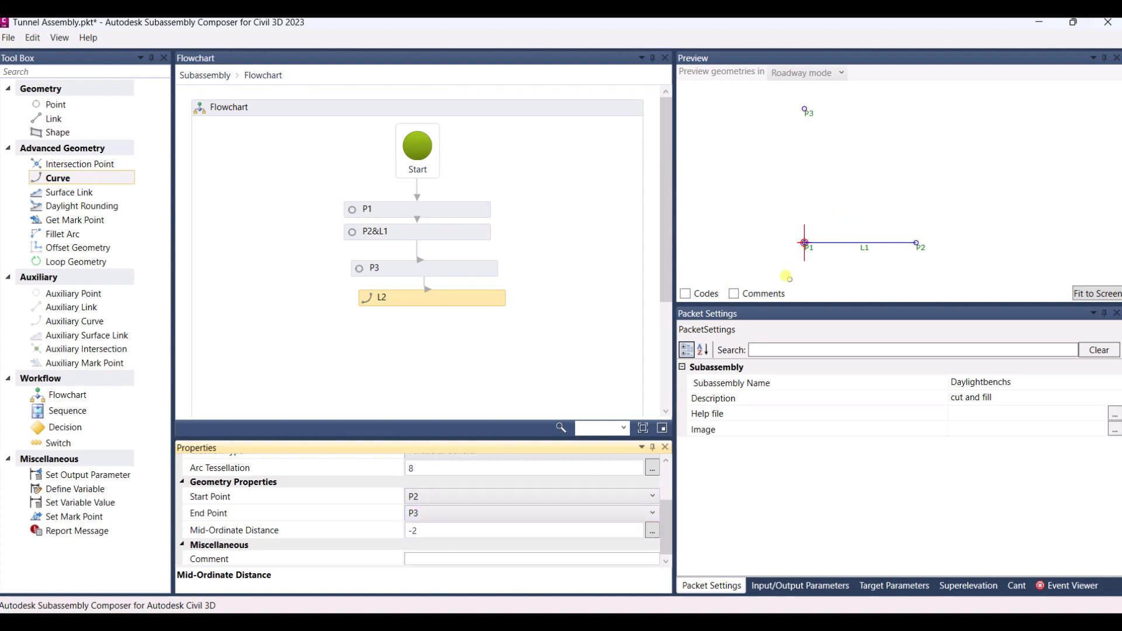
Reverse the curve's direction by setting its Start Point to P3 and its End Point to P2.
{"action": "left_click", "coordinate": [569, 497]}
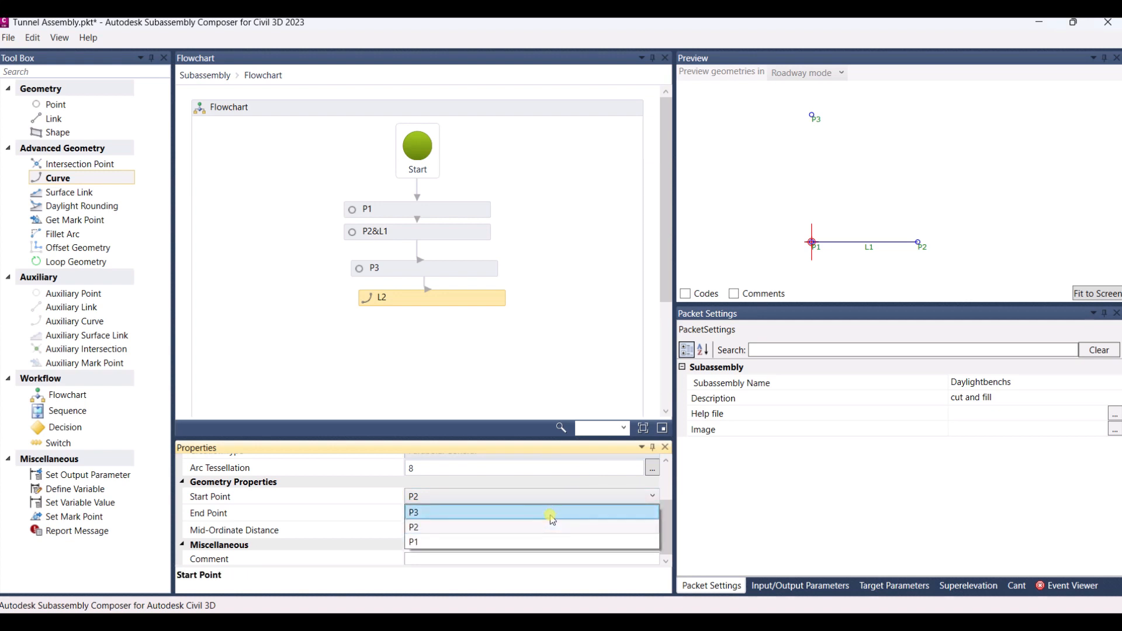
{"action": "left_click", "coordinate": [553, 512]}
{"action": "left_click", "coordinate": [552, 517]}
{"action": "left_click", "coordinate": [507, 535]}
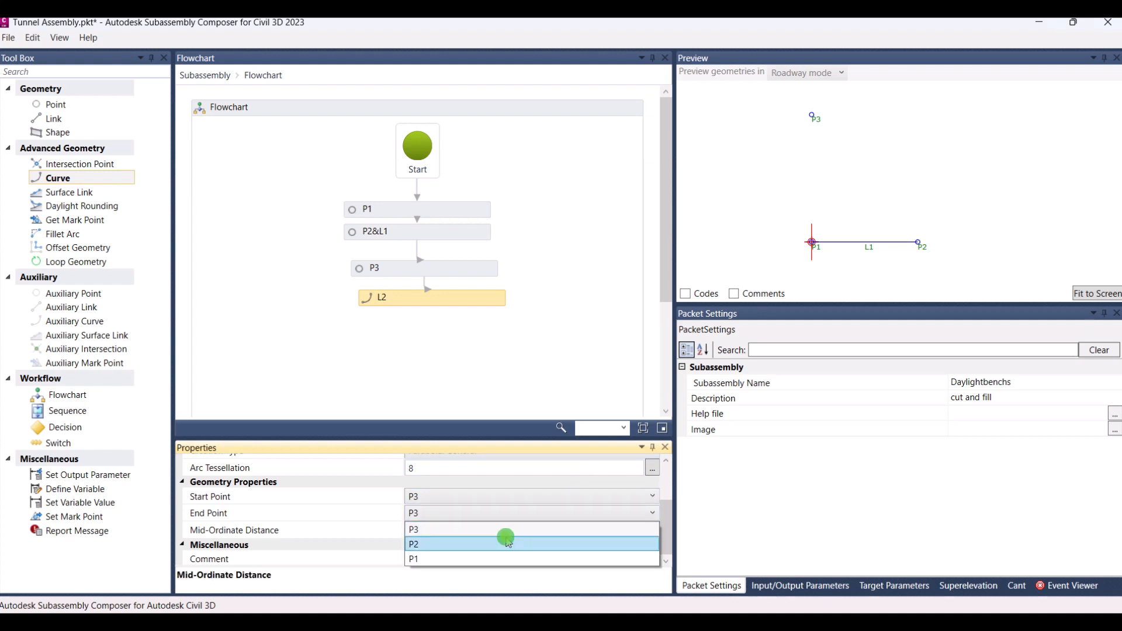
Set the reversed curve's Mid-Ordinate Distance to 2 and check its shape in the preview.
{"action": "left_click", "coordinate": [485, 529]}
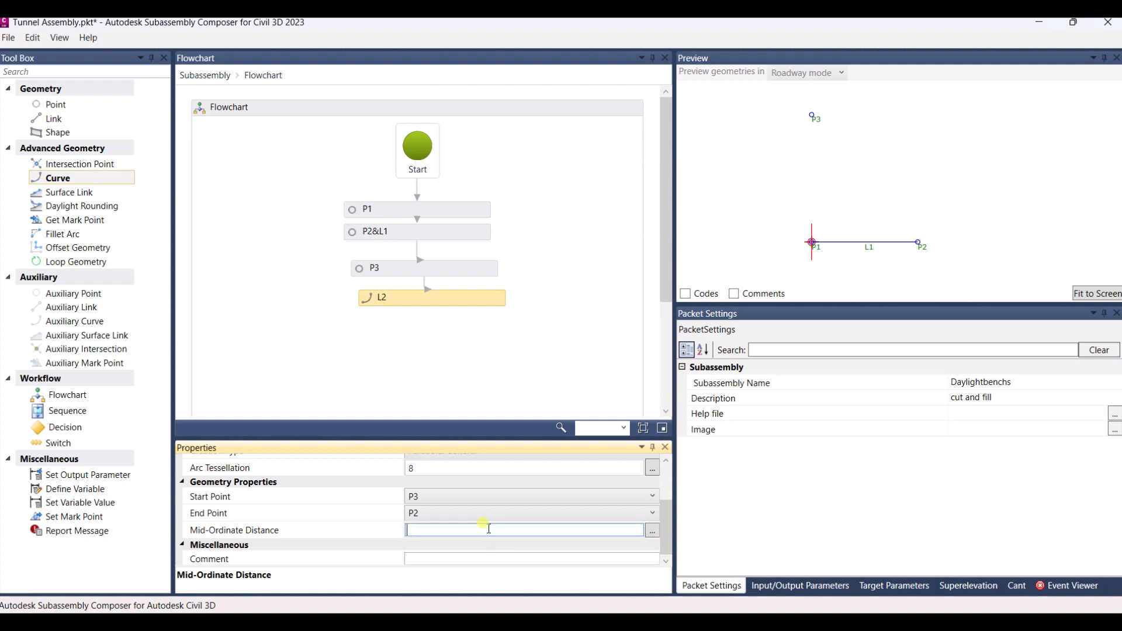
{"action": "left_click", "coordinate": [491, 469]}
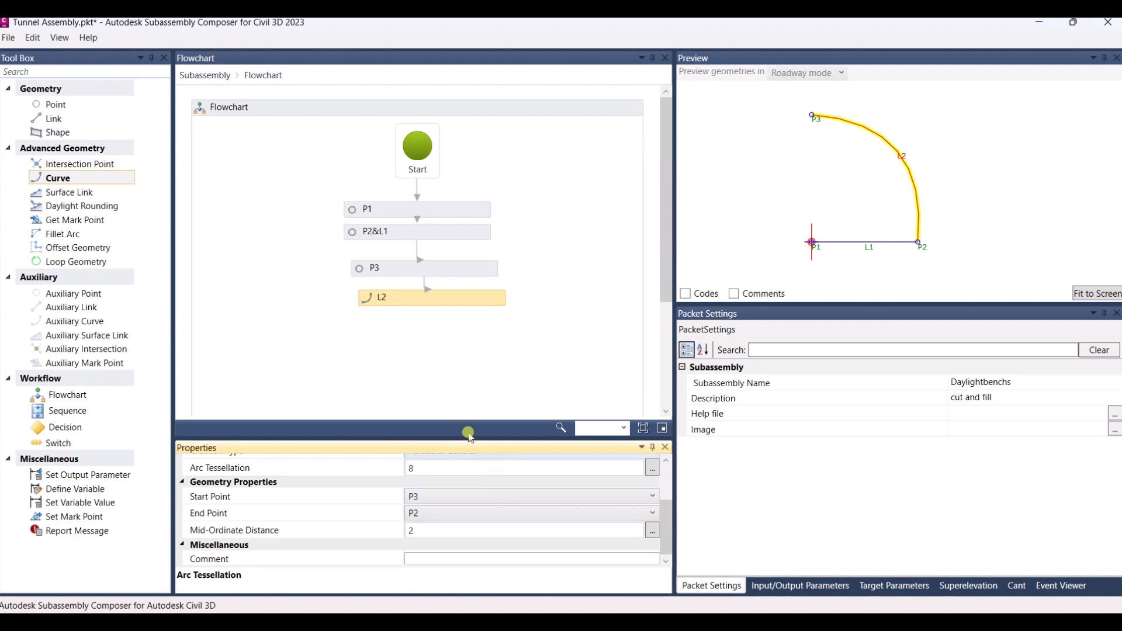
{"action": "scroll", "coordinate": [901, 222], "scroll_direction": "down", "scroll_amount": 3}
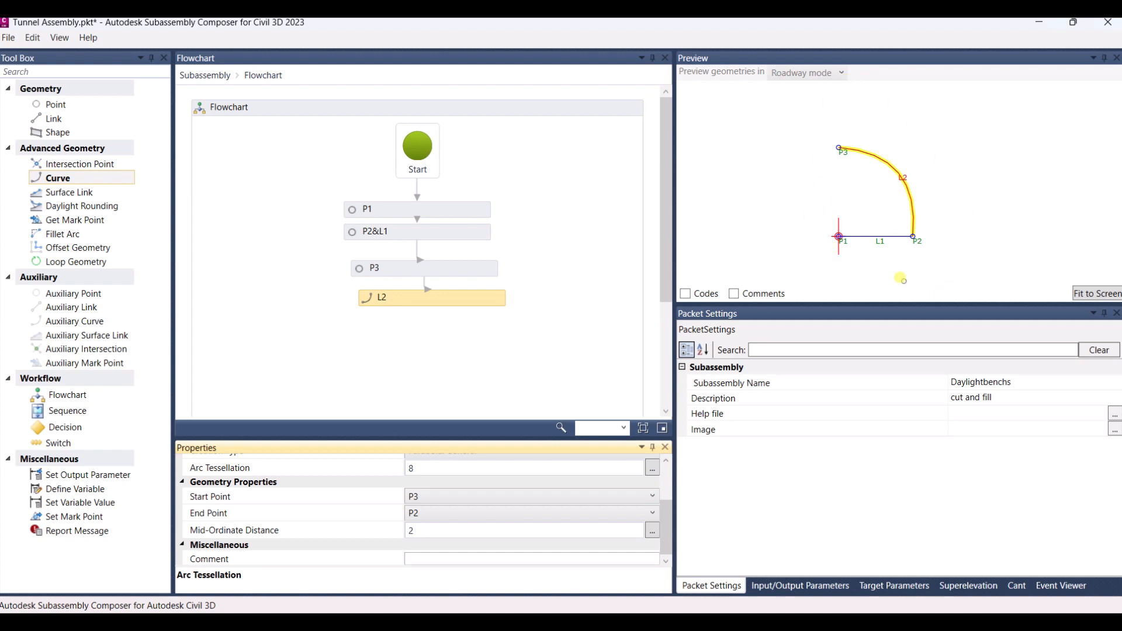
{"action": "scroll", "coordinate": [865, 198], "scroll_direction": "up", "scroll_amount": 3}
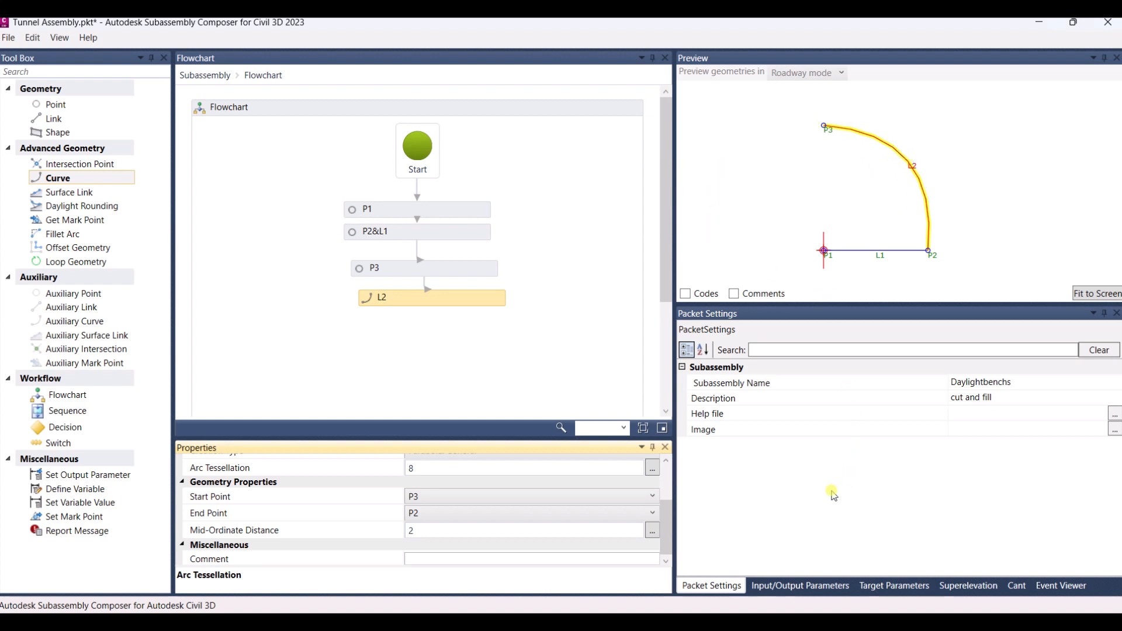
Delete the input parameters b, SF and Sc, keeping only the Side parameter.
{"action": "left_click", "coordinate": [800, 586]}
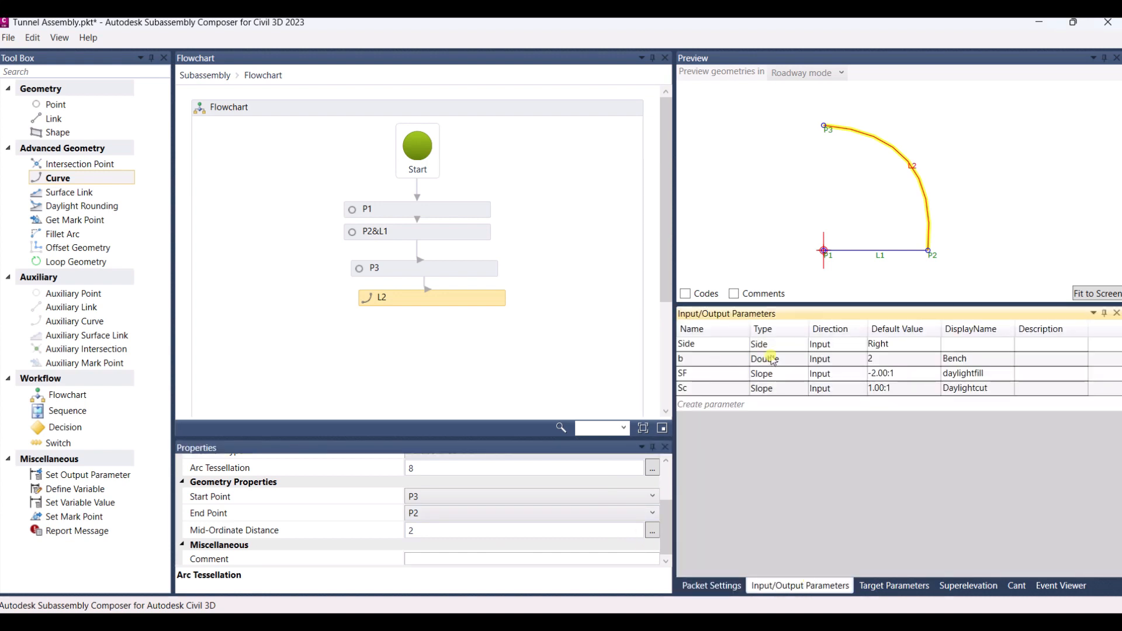
{"action": "left_click", "coordinate": [701, 360]}
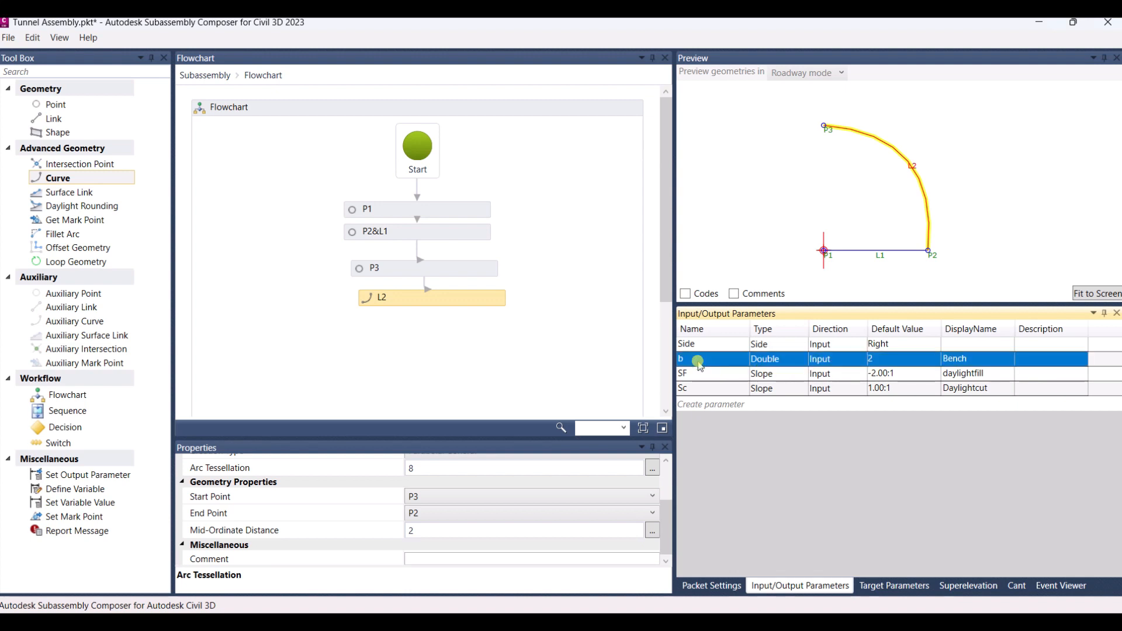
{"action": "key", "text": "Delete"}
{"action": "left_click", "coordinate": [734, 357]}
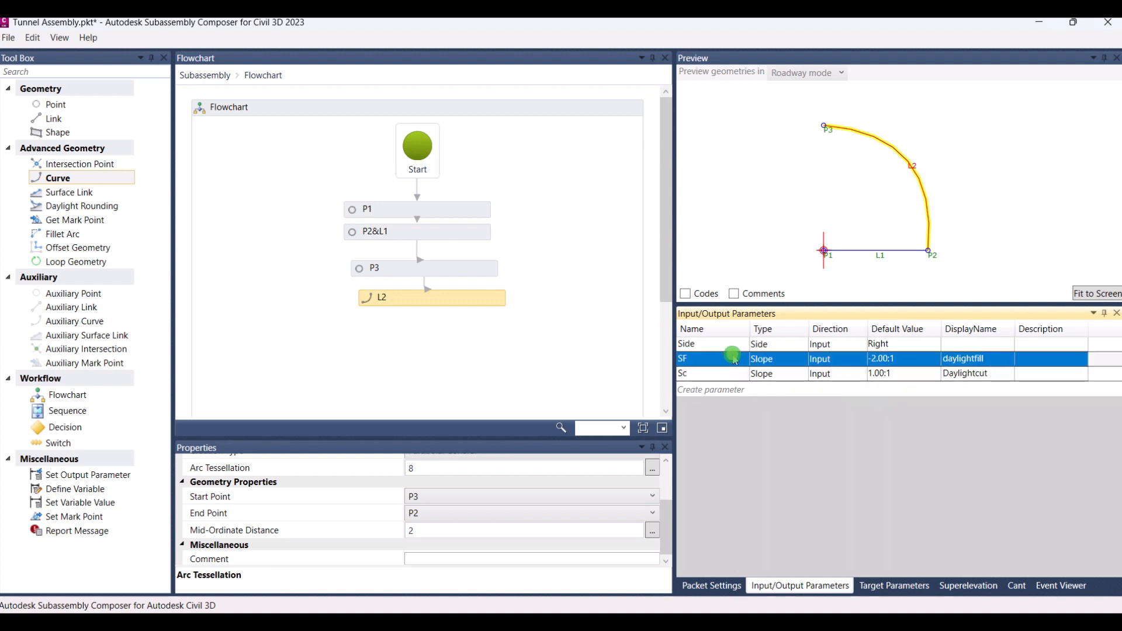
{"action": "key", "text": "Delete"}
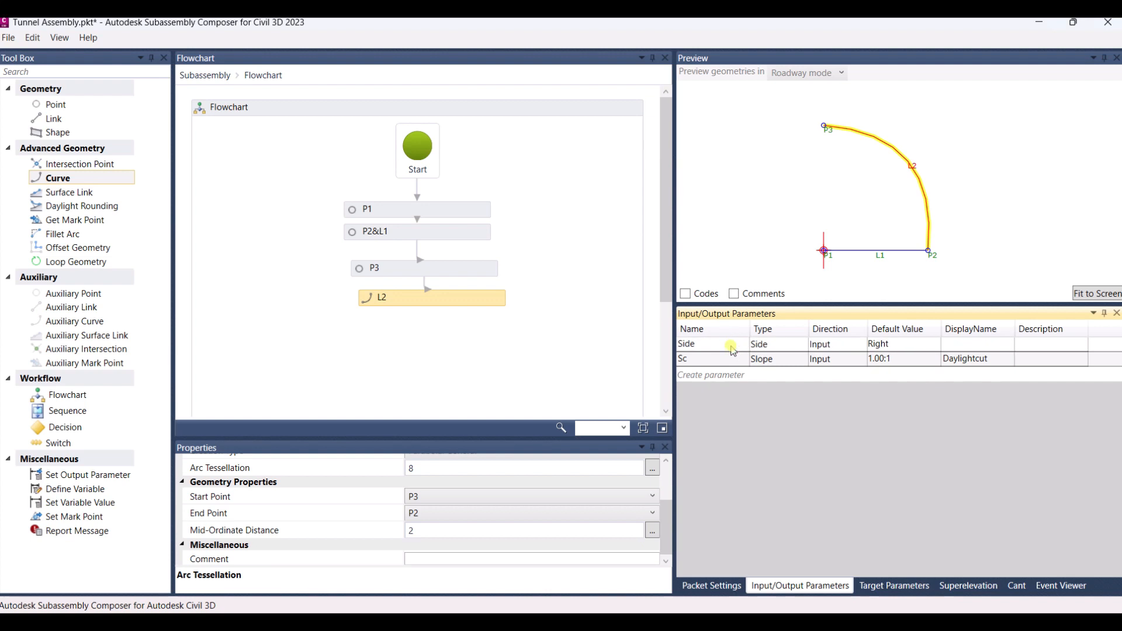
{"action": "left_click_drag", "start_coordinate": [725, 343], "coordinate": [723, 349]}
{"action": "left_click", "coordinate": [711, 347]}
{"action": "key", "text": "Delete"}
{"action": "left_click", "coordinate": [699, 361]}
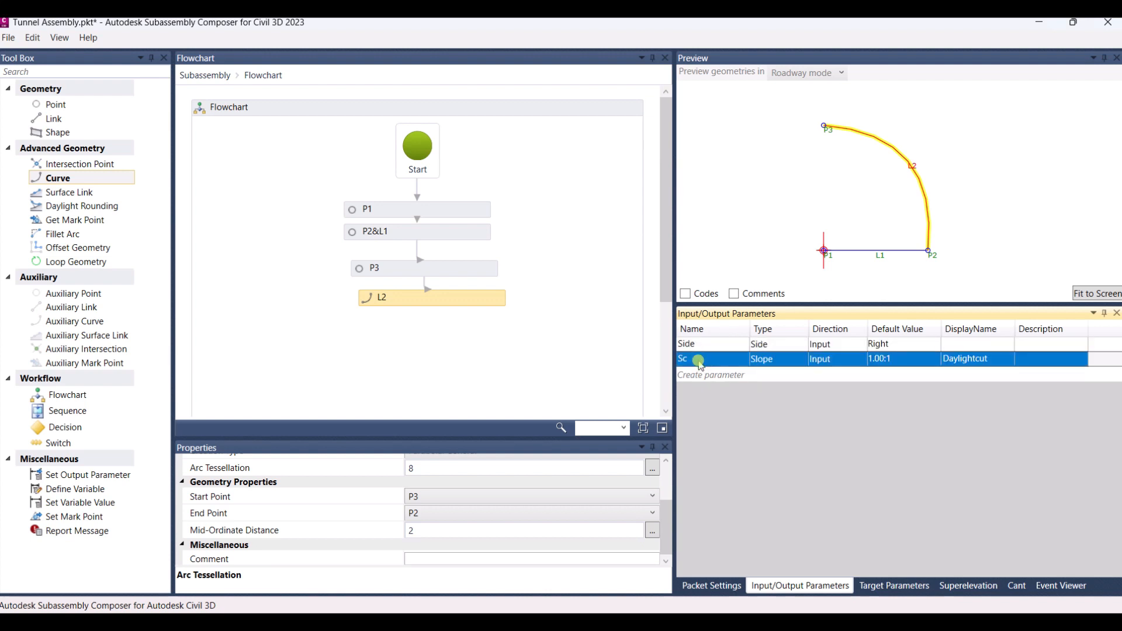
{"action": "key", "text": "Delete"}
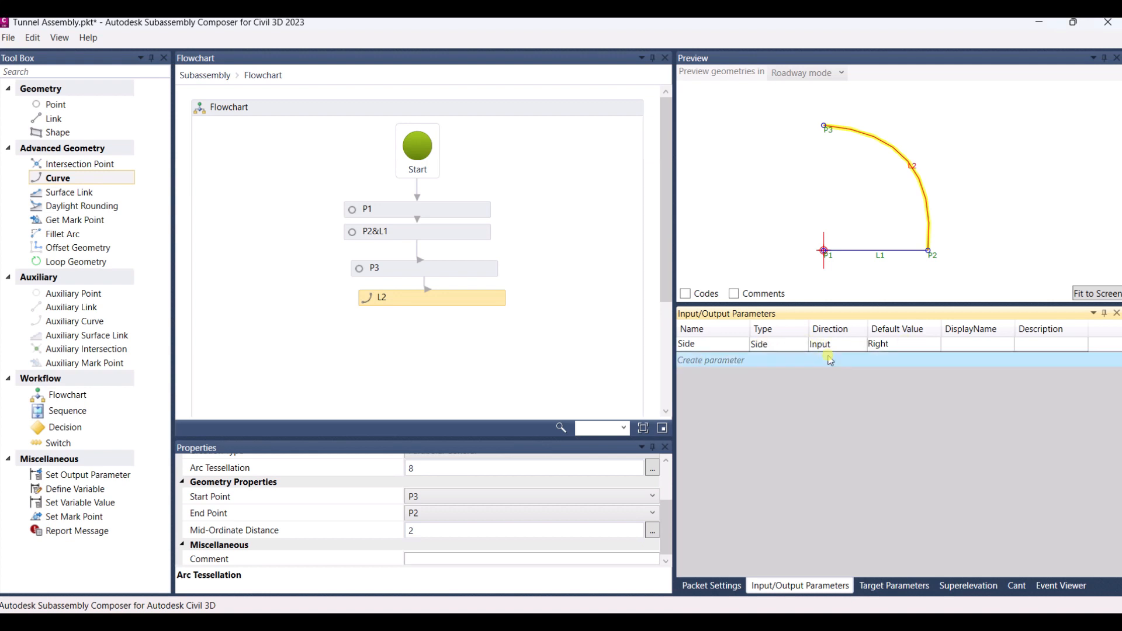
Create a new input parameter of type Double and name it Lane.
{"action": "left_click", "coordinate": [777, 363]}
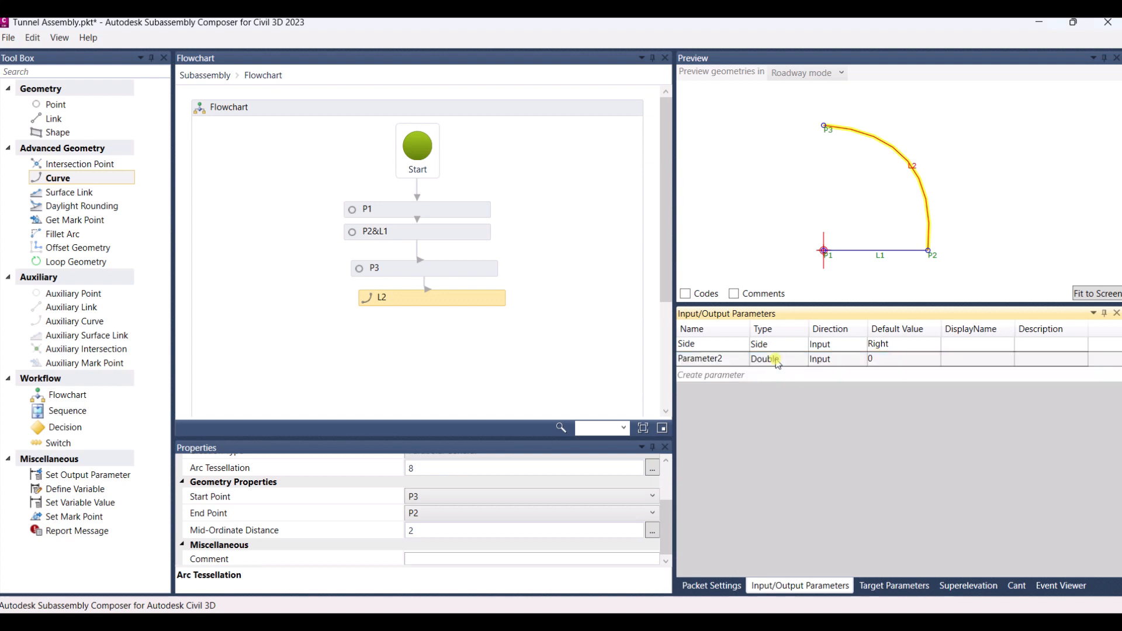
{"action": "left_click", "coordinate": [724, 360]}
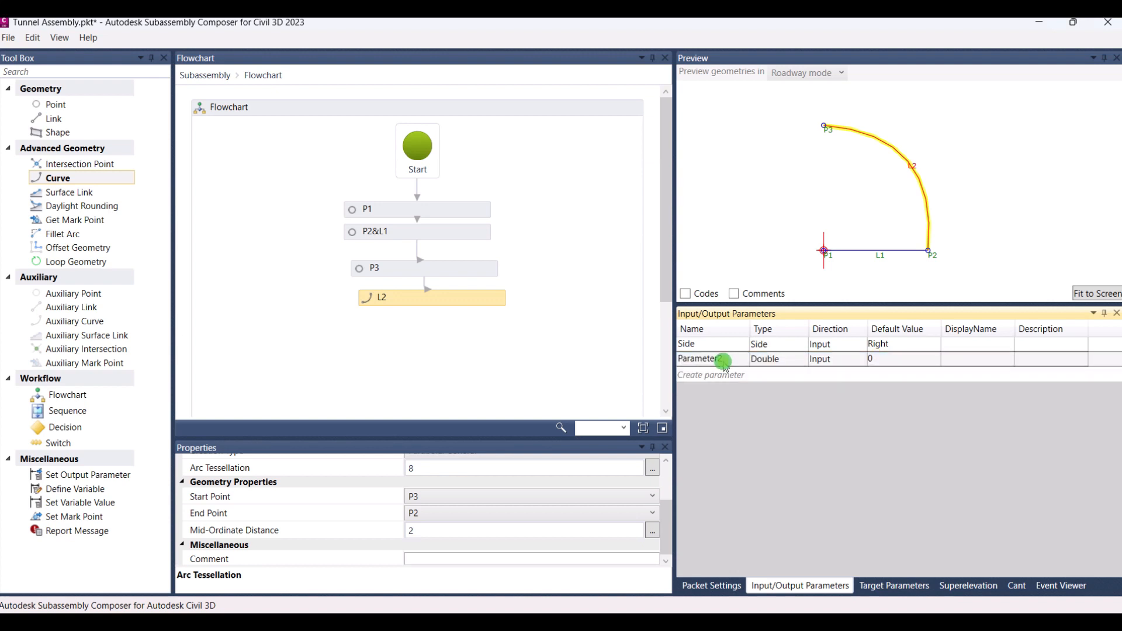
{"action": "left_click", "coordinate": [709, 360]}
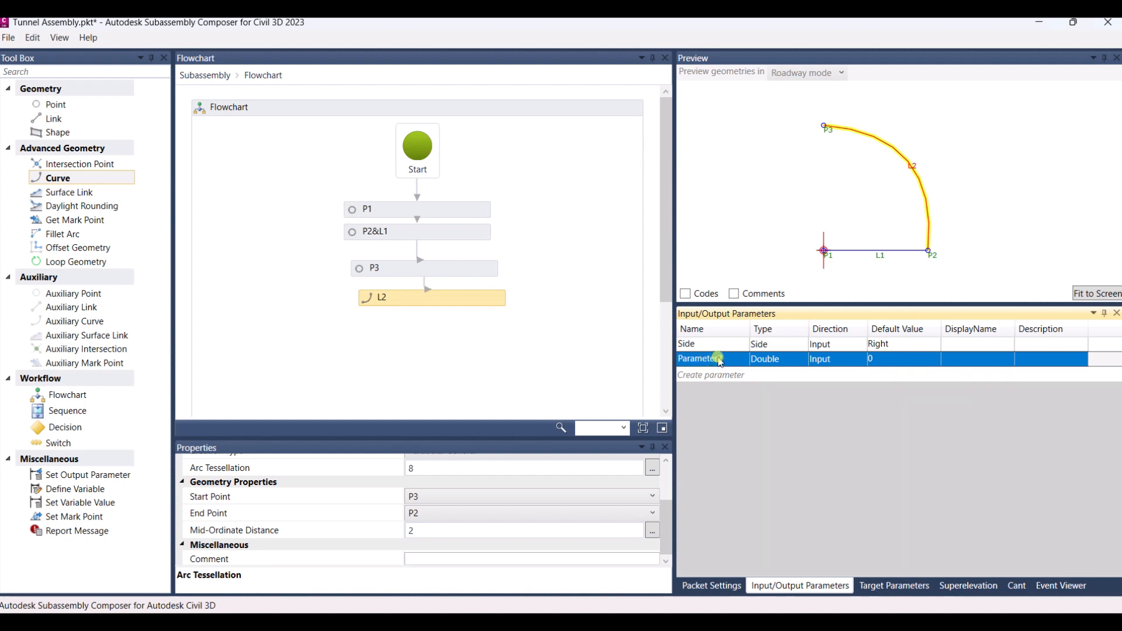
{"action": "left_click", "coordinate": [737, 361]}
{"action": "left_click", "coordinate": [731, 361]}
{"action": "type", "text": "Lane"}
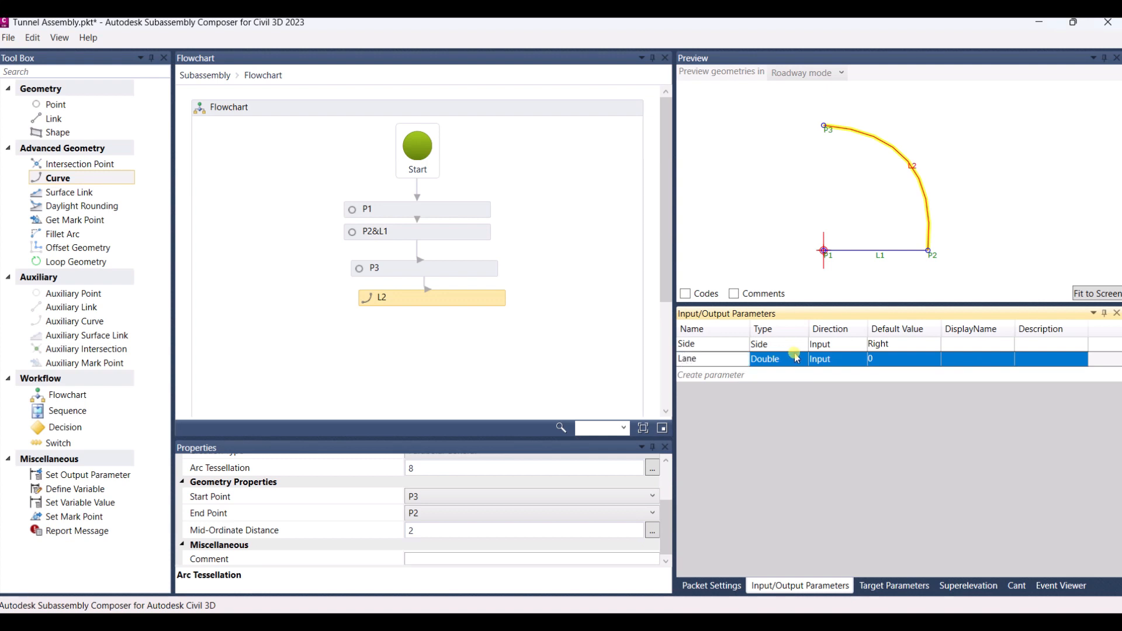
Set the Lane parameter's default value to 6.
{"action": "left_click", "coordinate": [880, 358]}
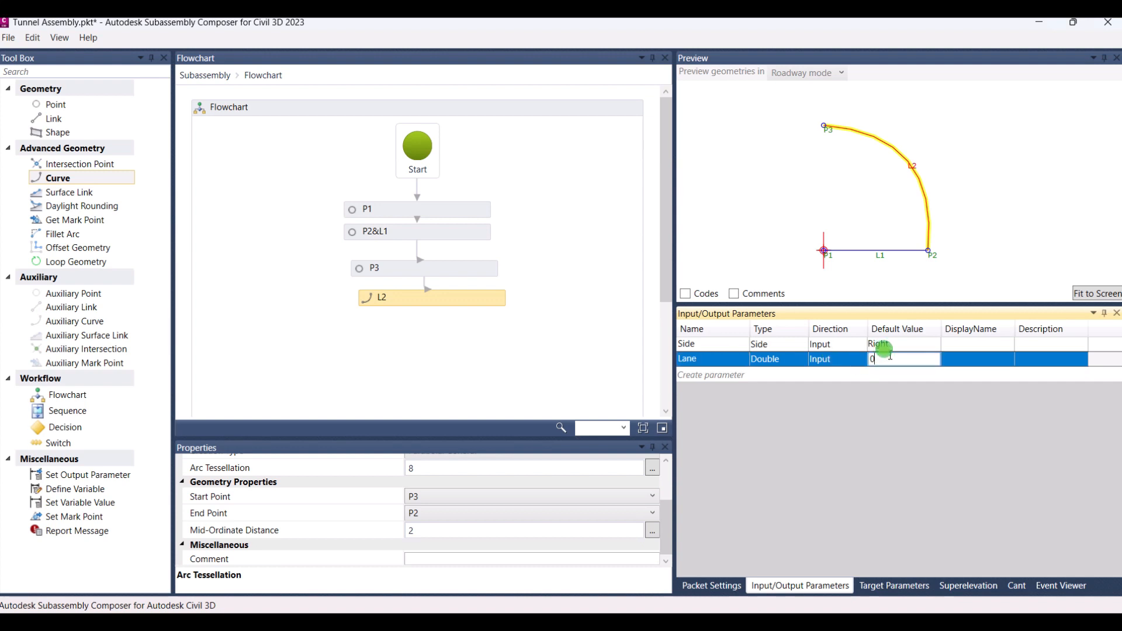
{"action": "left_click_drag", "start_coordinate": [890, 355], "coordinate": [864, 371]}
{"action": "type", "text": "6"}
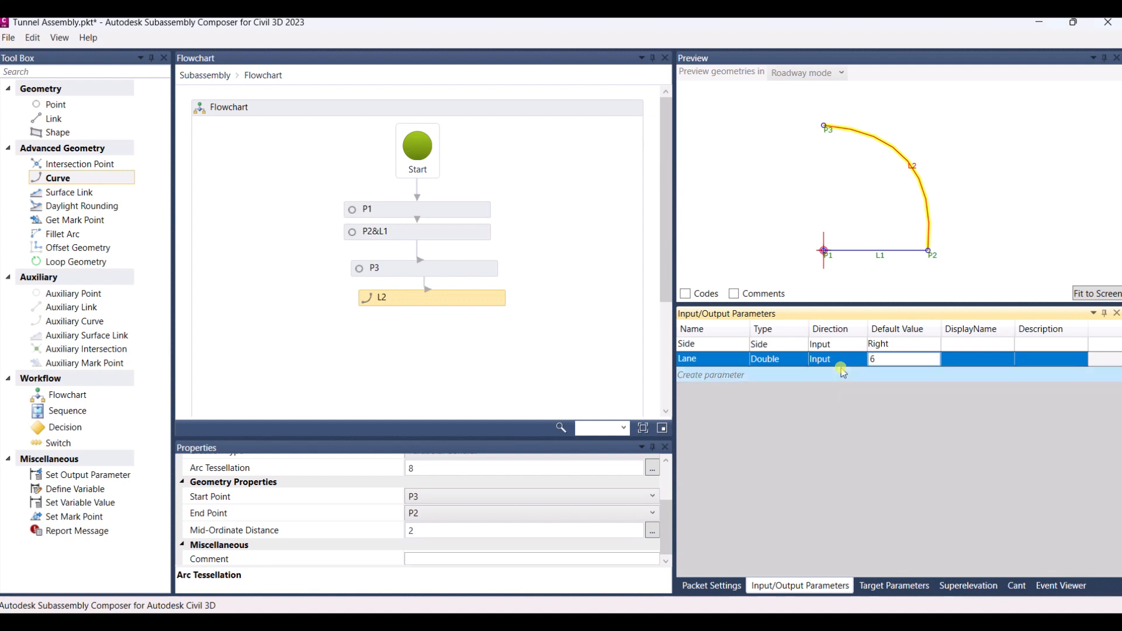
Add another Double input parameter below Lane and set Lane's default value to 5.
{"action": "left_click", "coordinate": [720, 359]}
{"action": "left_click", "coordinate": [721, 375]}
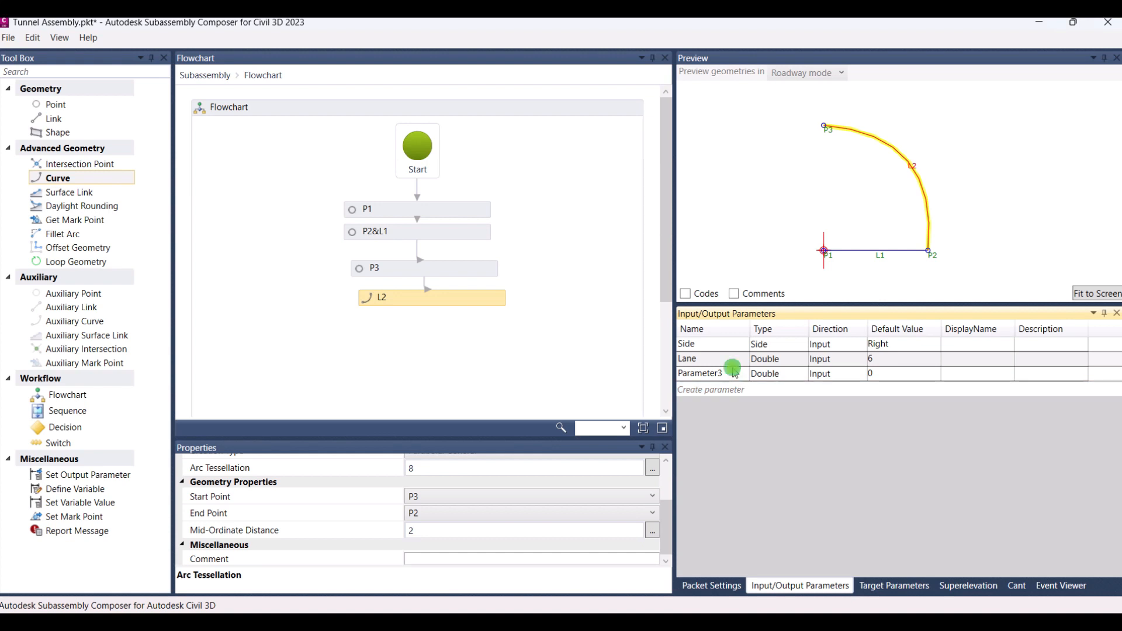
{"action": "left_click", "coordinate": [880, 358]}
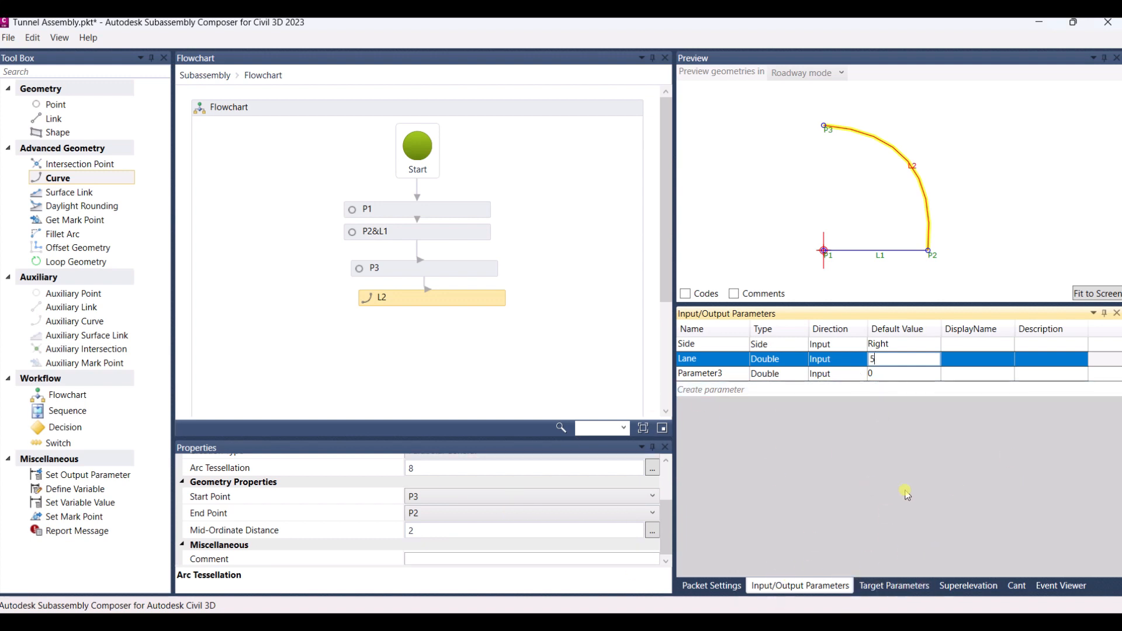
{"action": "left_click", "coordinate": [724, 374]}
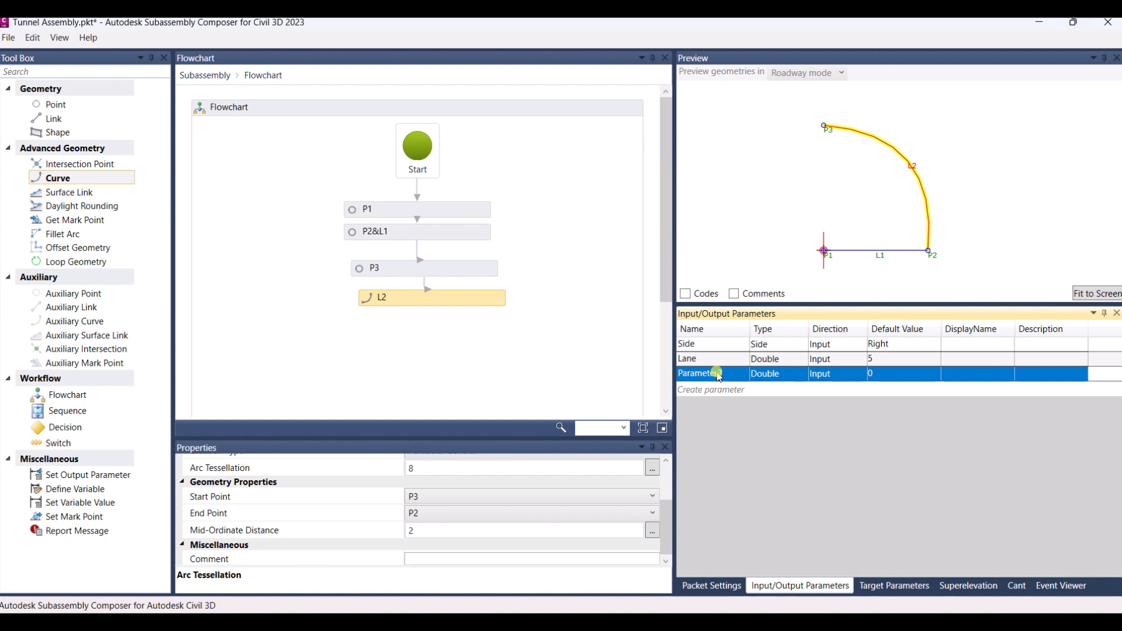
Rename the new Double input parameter below Lane to MO and set its default value to 2.
{"action": "left_click", "coordinate": [720, 371]}
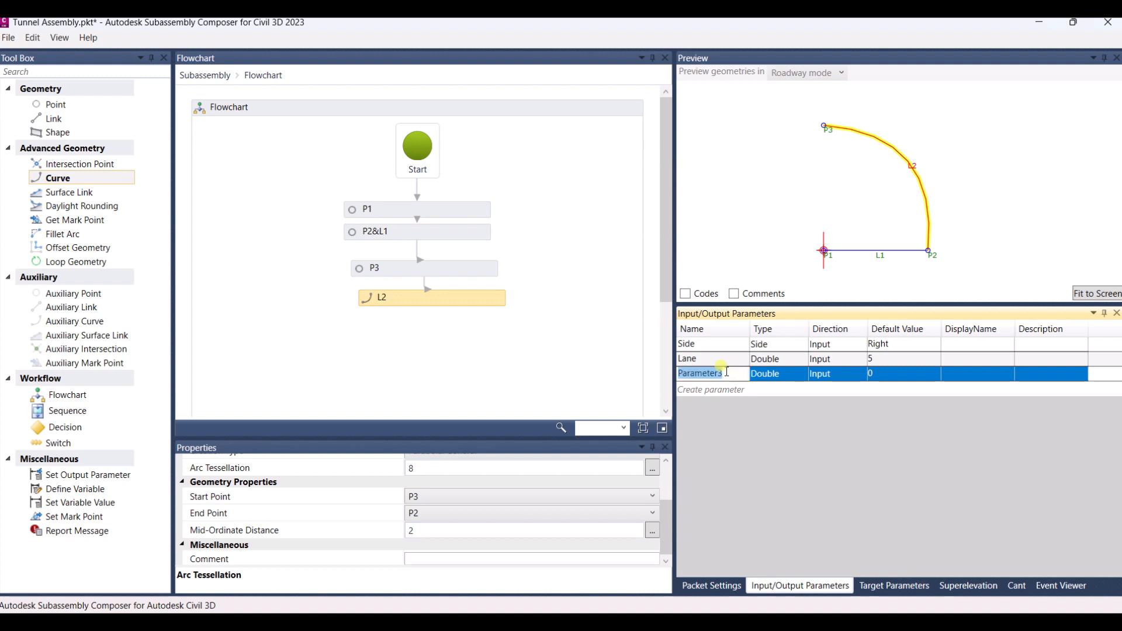
{"action": "type", "text": "M"}
{"action": "type", "text": "D"}
{"action": "left_click", "coordinate": [883, 373]}
{"action": "left_click_drag", "start_coordinate": [881, 373], "coordinate": [857, 379]}
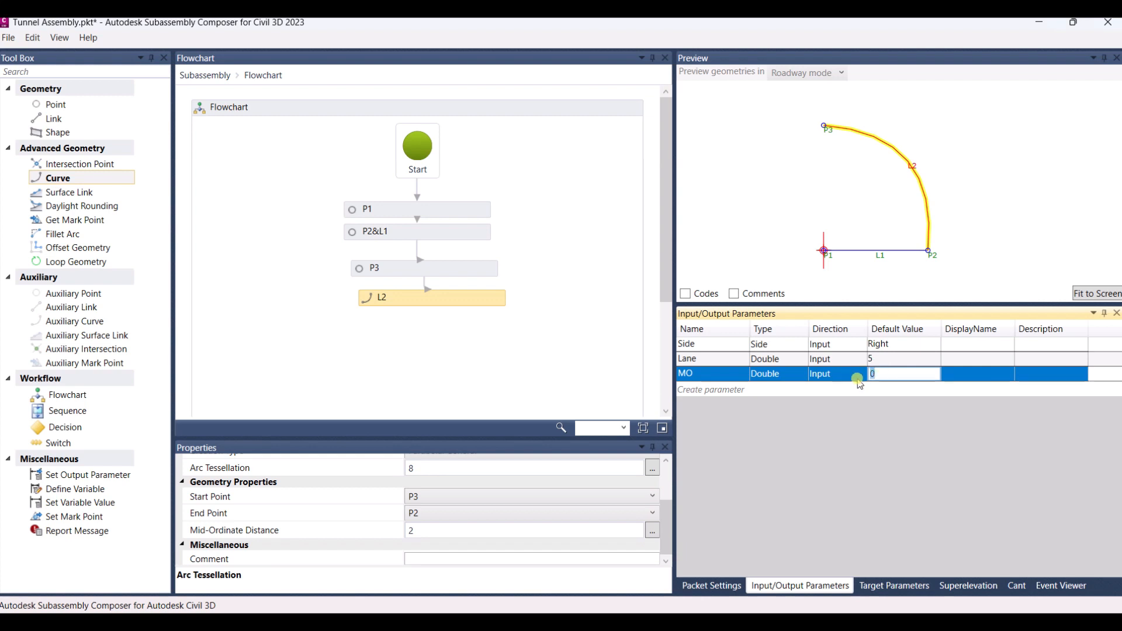
{"action": "type", "text": "2"}
{"action": "left_click", "coordinate": [890, 364]}
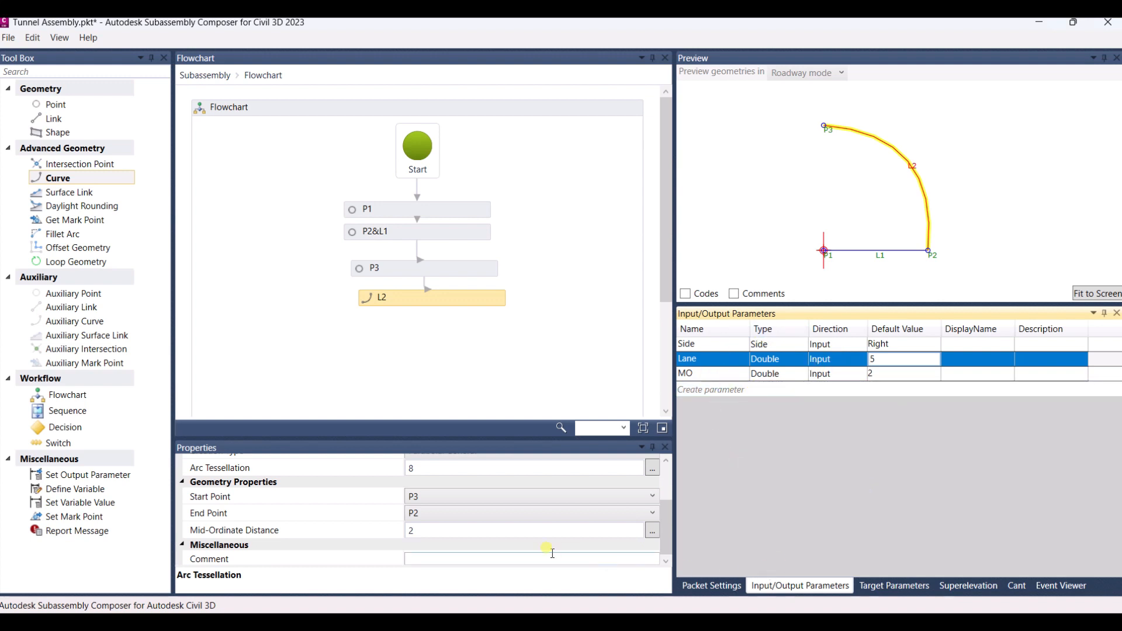
Set the Mid-Ordinate Distance of curve L2 to the MO parameter.
{"action": "left_click", "coordinate": [474, 529]}
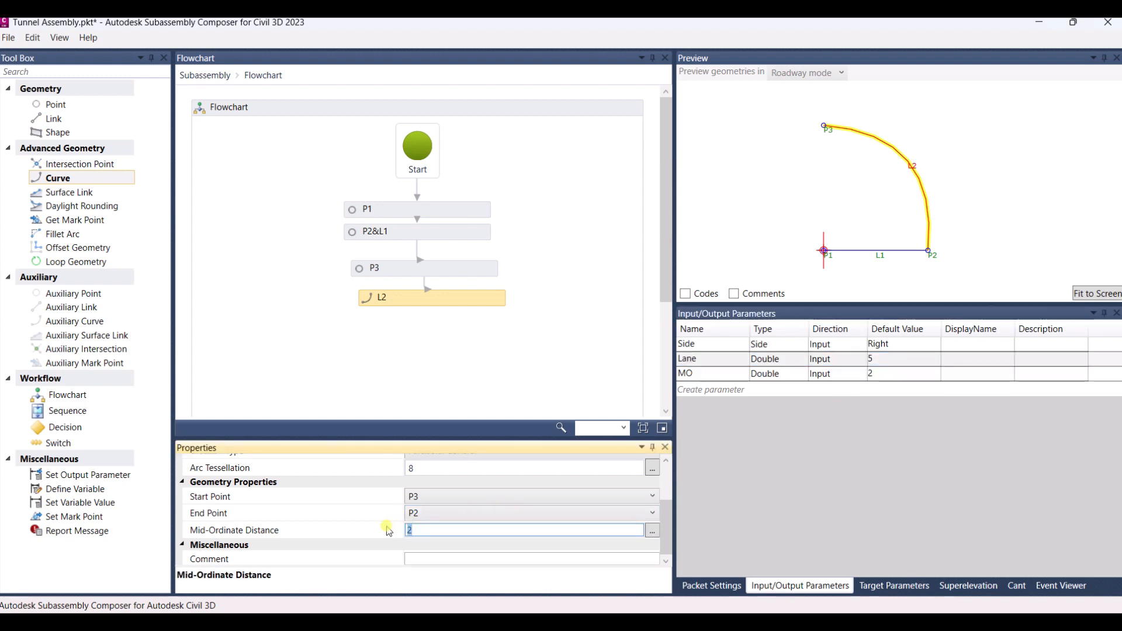
{"action": "type", "text": "MO"}
{"action": "left_click", "coordinate": [468, 471]}
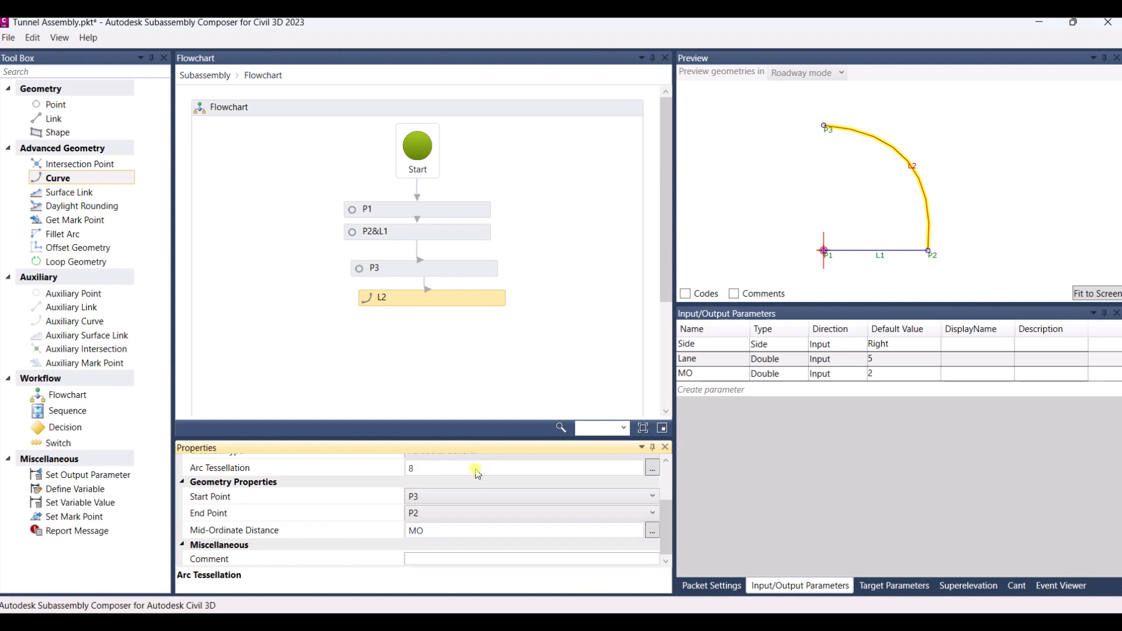
Set the Delta X of point P2&L1 to the Lane parameter.
{"action": "left_click", "coordinate": [435, 234]}
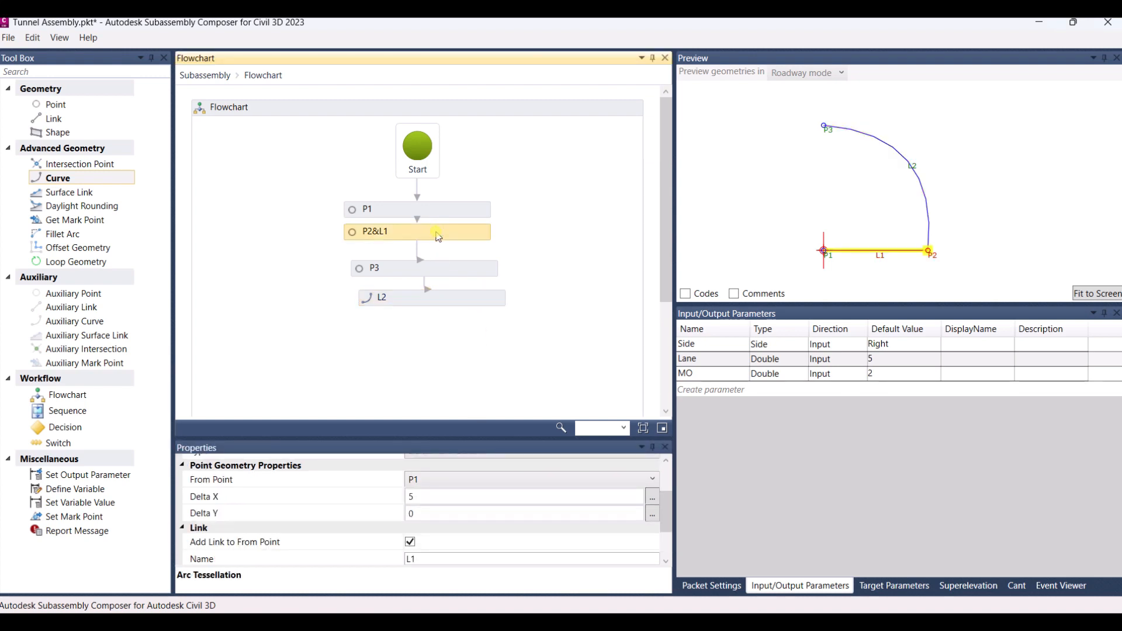
{"action": "left_click", "coordinate": [459, 496]}
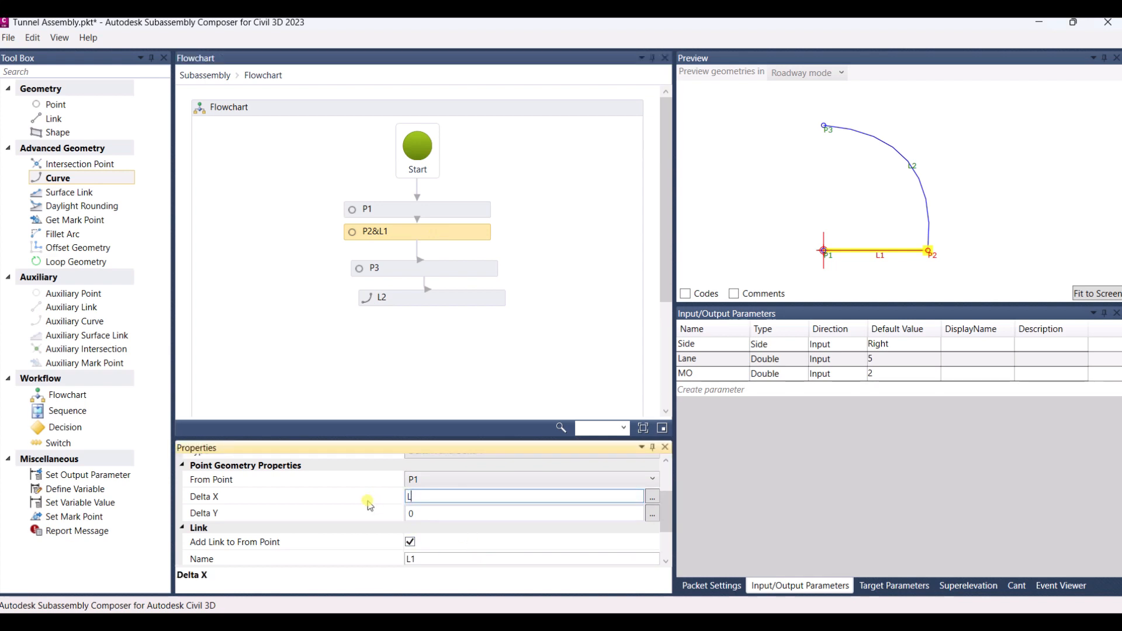
{"action": "type", "text": "Lane"}
{"action": "key", "text": "Return"}
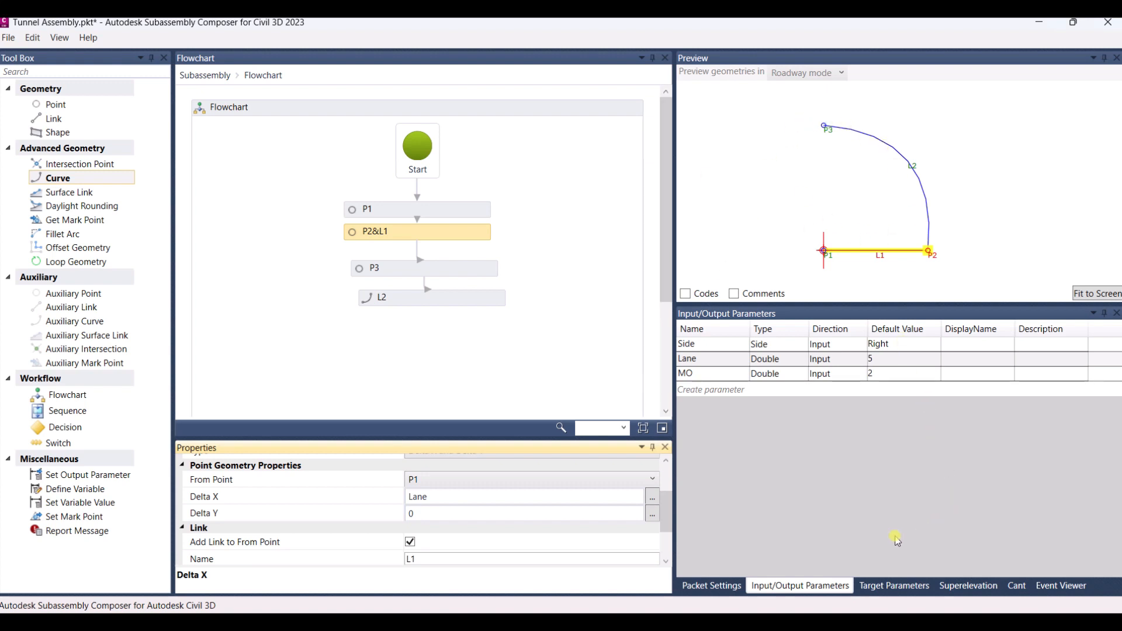
Change the subassembly name in the packet settings to Tunnel.
{"action": "left_click", "coordinate": [725, 585]}
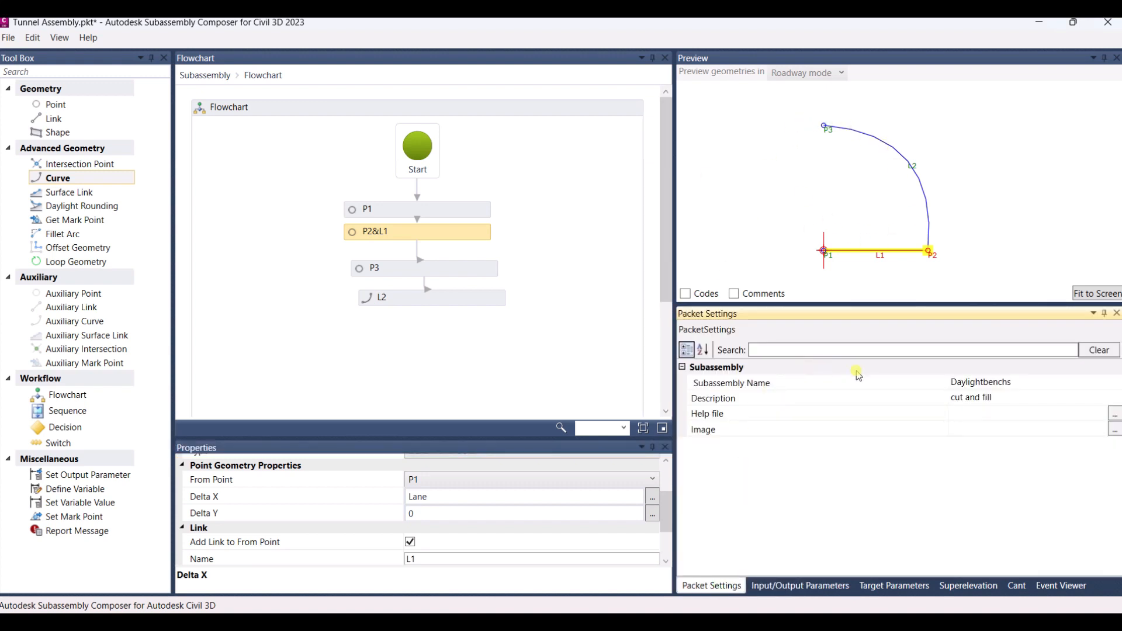
{"action": "left_click", "coordinate": [1033, 381]}
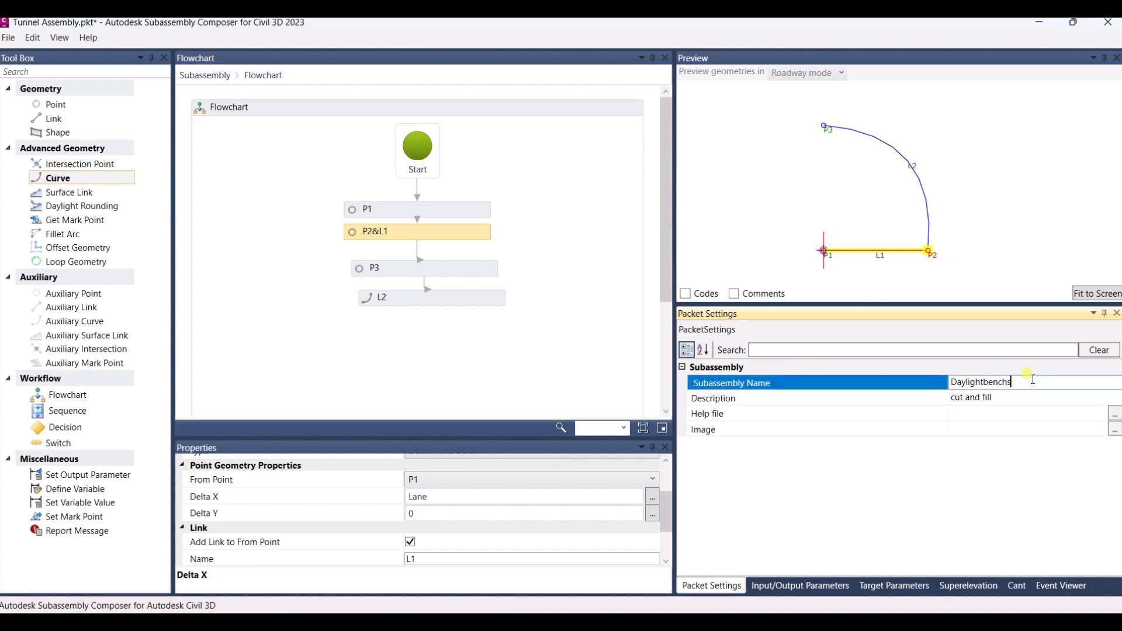
{"action": "left_click", "coordinate": [908, 390]}
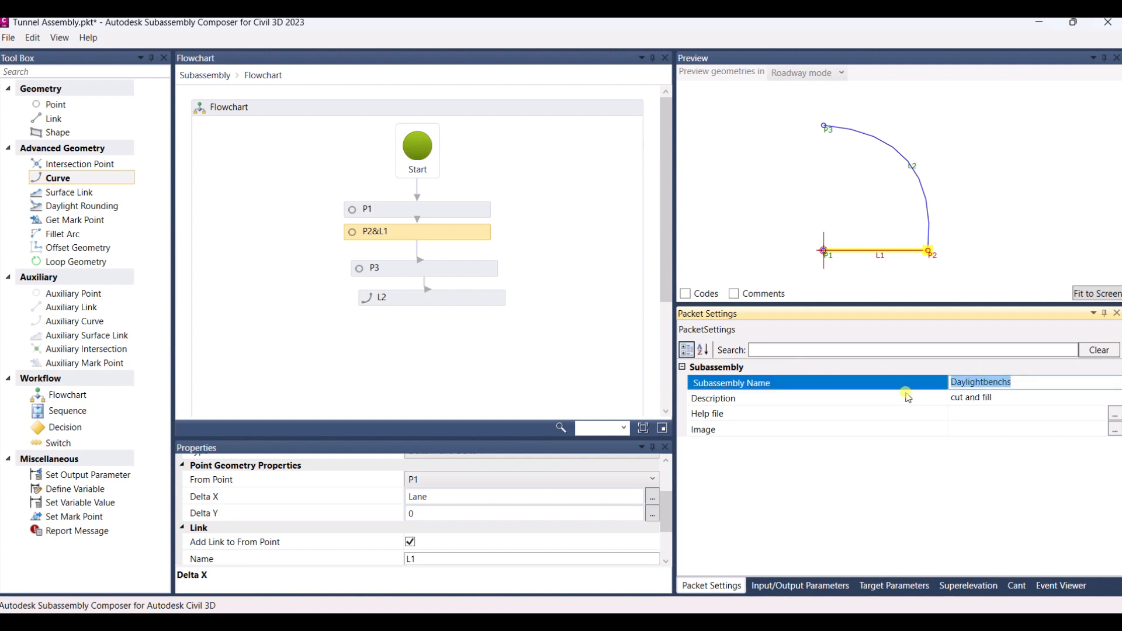
{"action": "type", "text": "Tunnel"}
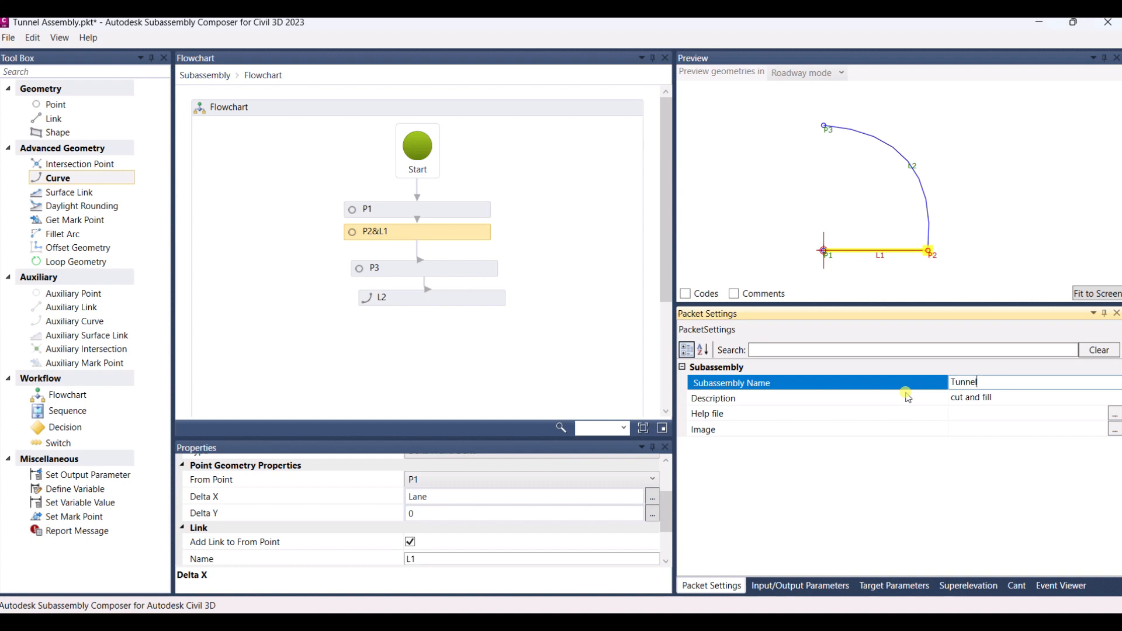
Set the packet's description to Tunnel and save the subassembly file.
{"action": "left_click", "coordinate": [997, 409]}
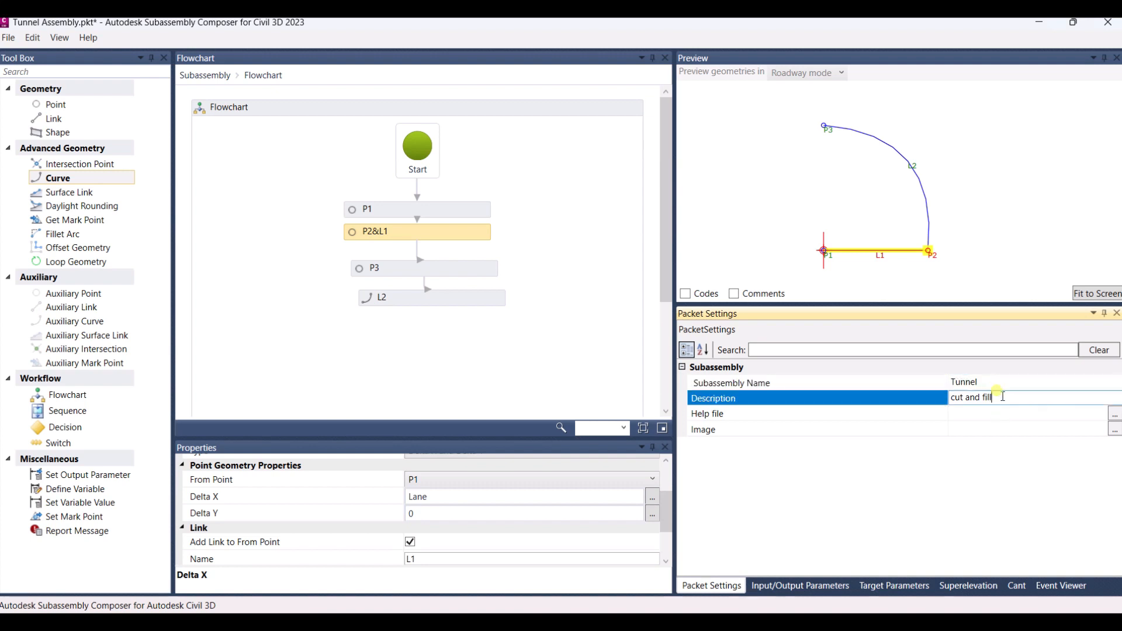
{"action": "left_click", "coordinate": [919, 407]}
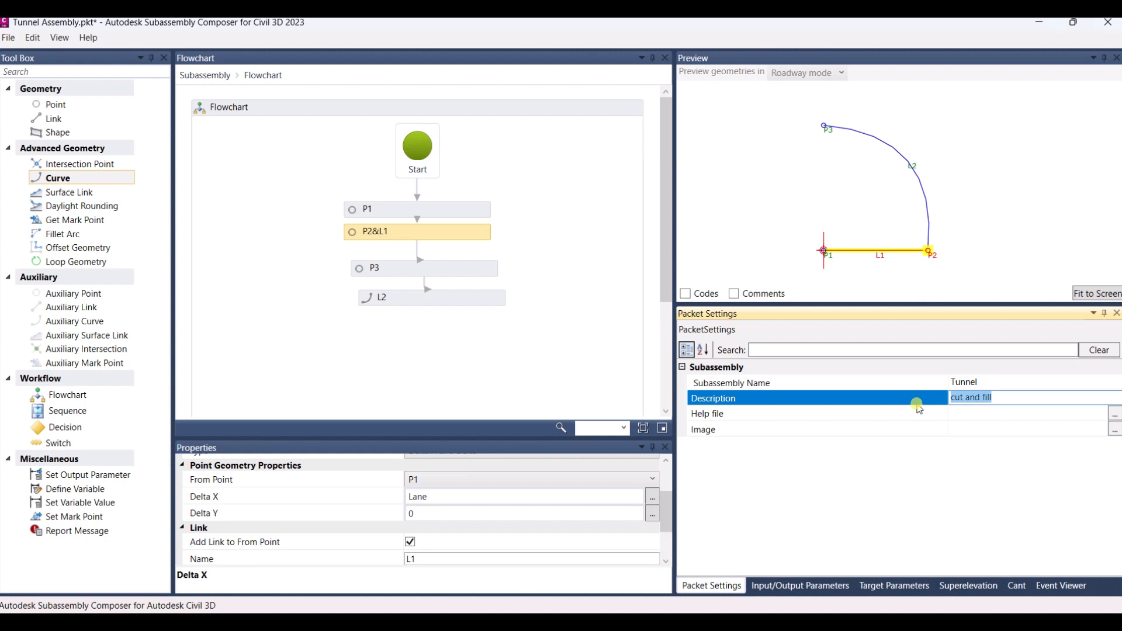
{"action": "type", "text": "Tunnel"}
{"action": "left_click", "coordinate": [936, 480]}
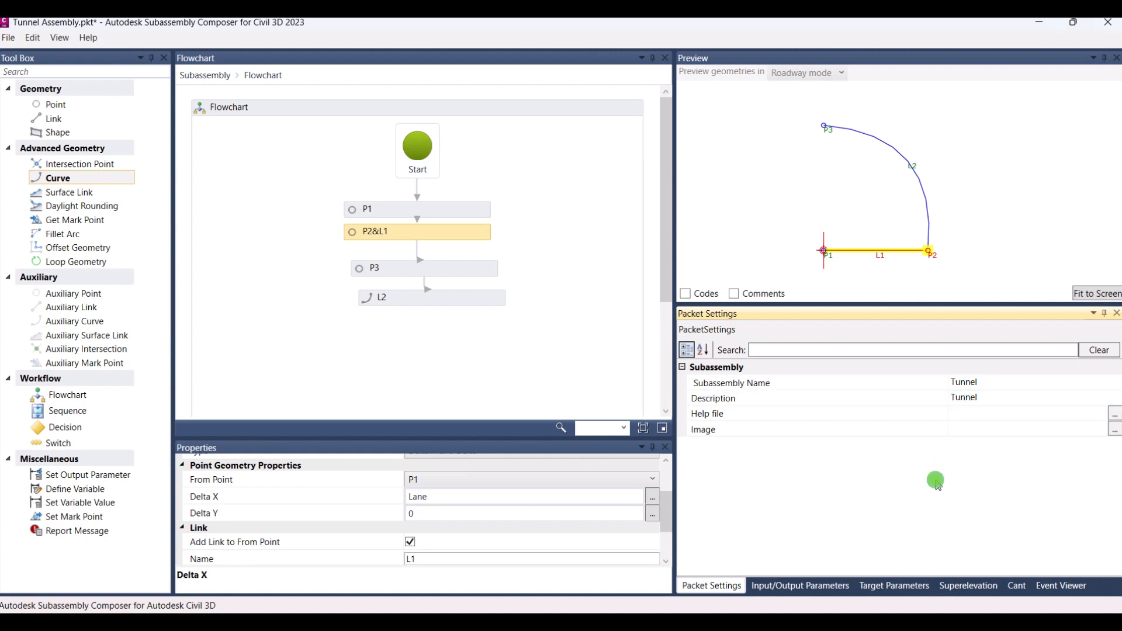
{"action": "key", "text": "ctrl+s"}
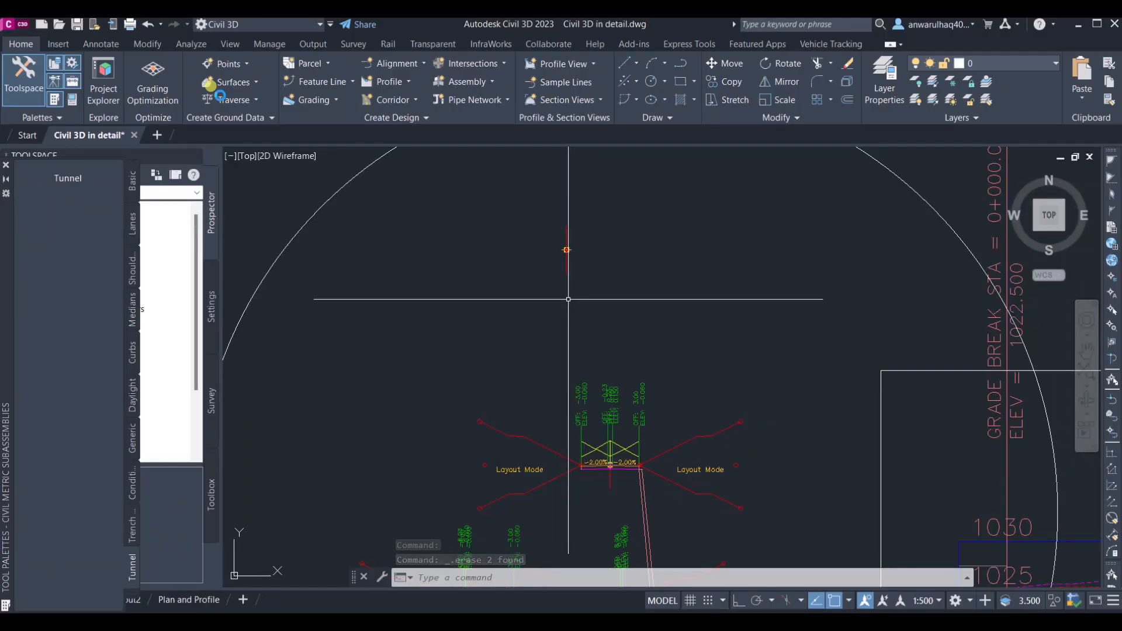
In Civil 3D, start importing subassemblies into the Tunnel tool palette with Tunnel Assembly.pkt from Documents as the source file.
{"action": "scroll", "coordinate": [567, 249], "scroll_direction": "up", "scroll_amount": 2}
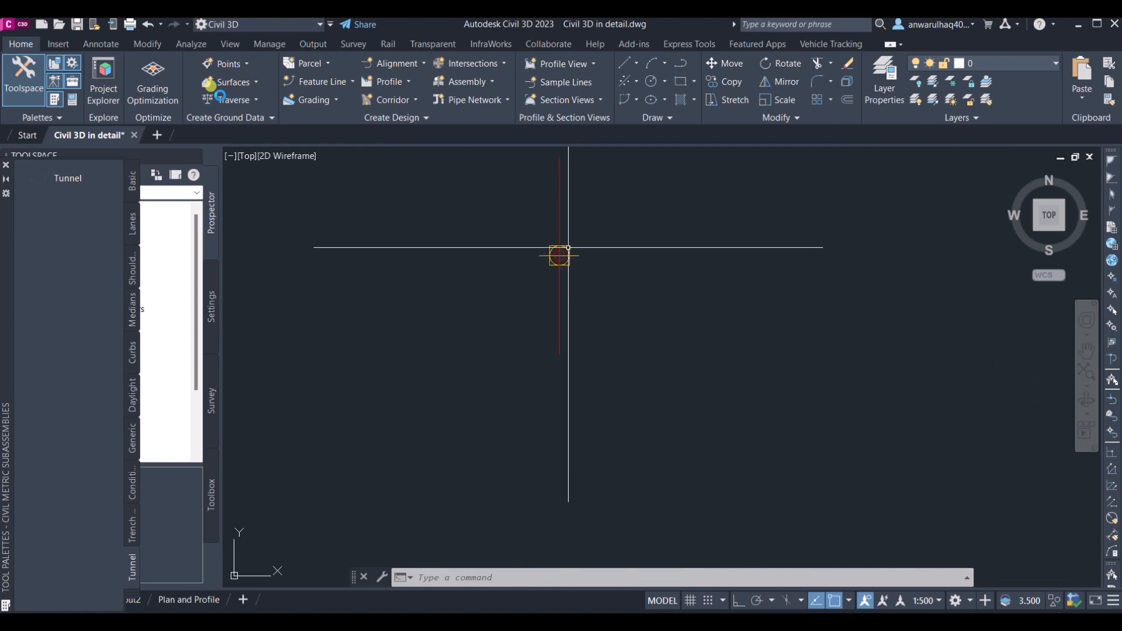
{"action": "scroll", "coordinate": [566, 250], "scroll_direction": "up", "scroll_amount": 3}
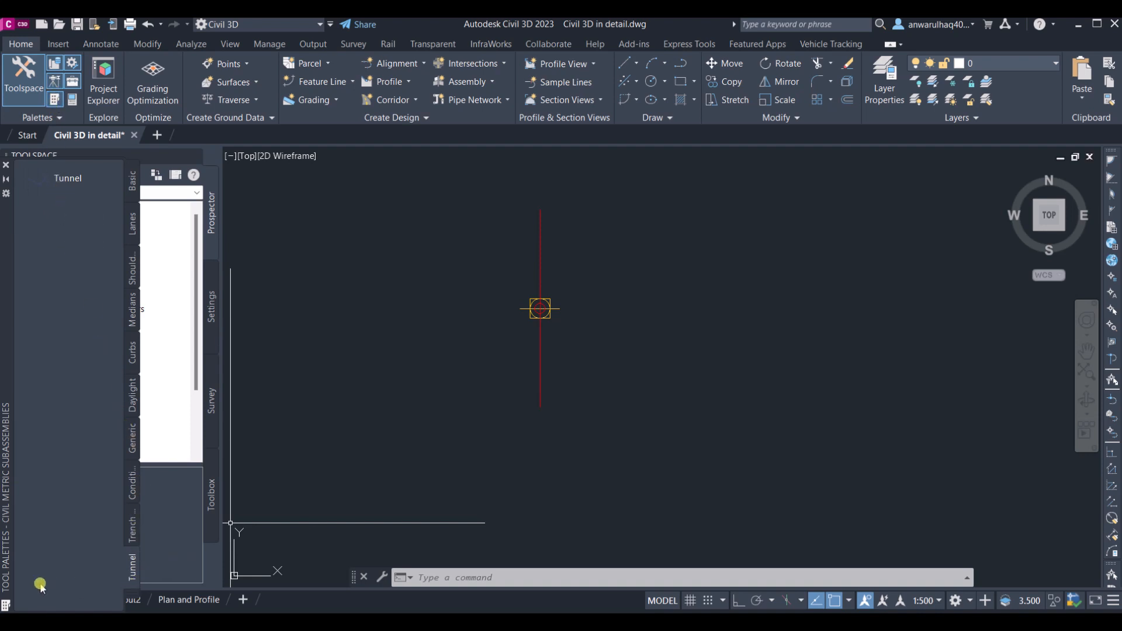
{"action": "right_click", "coordinate": [133, 585]}
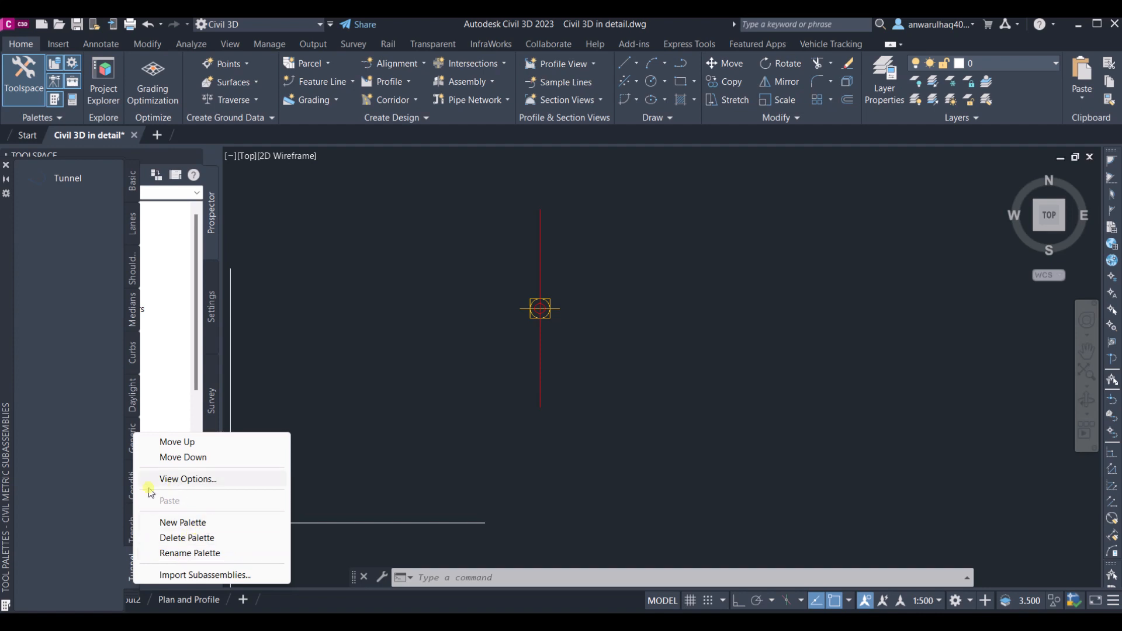
{"action": "left_click", "coordinate": [98, 509]}
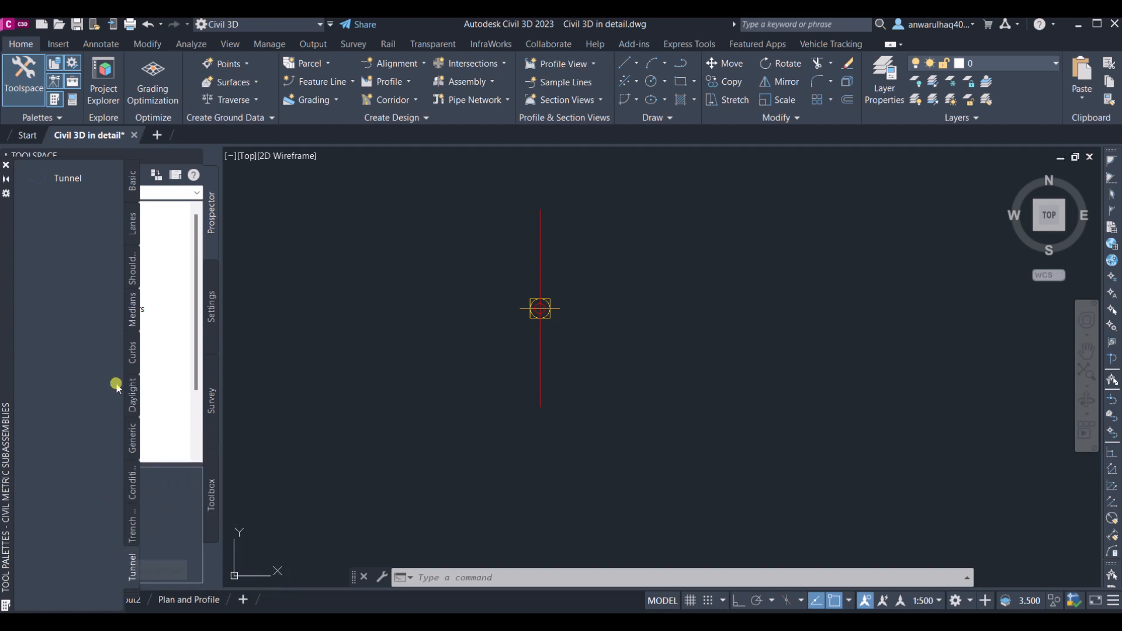
{"action": "right_click", "coordinate": [138, 566]}
{"action": "left_click", "coordinate": [173, 560]}
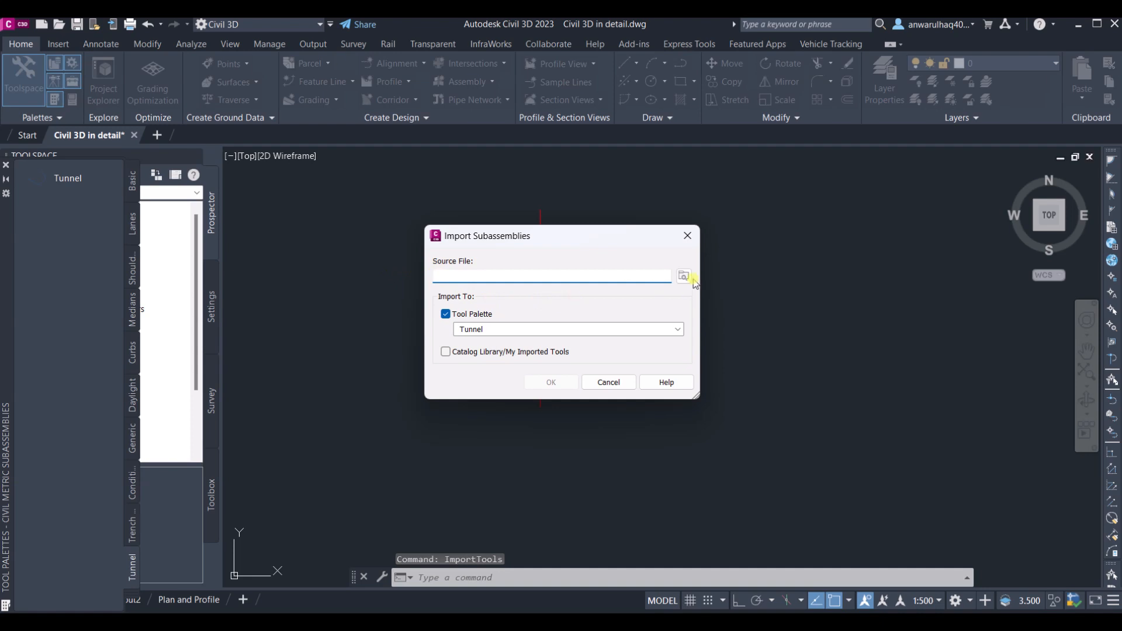
{"action": "left_click", "coordinate": [684, 275]}
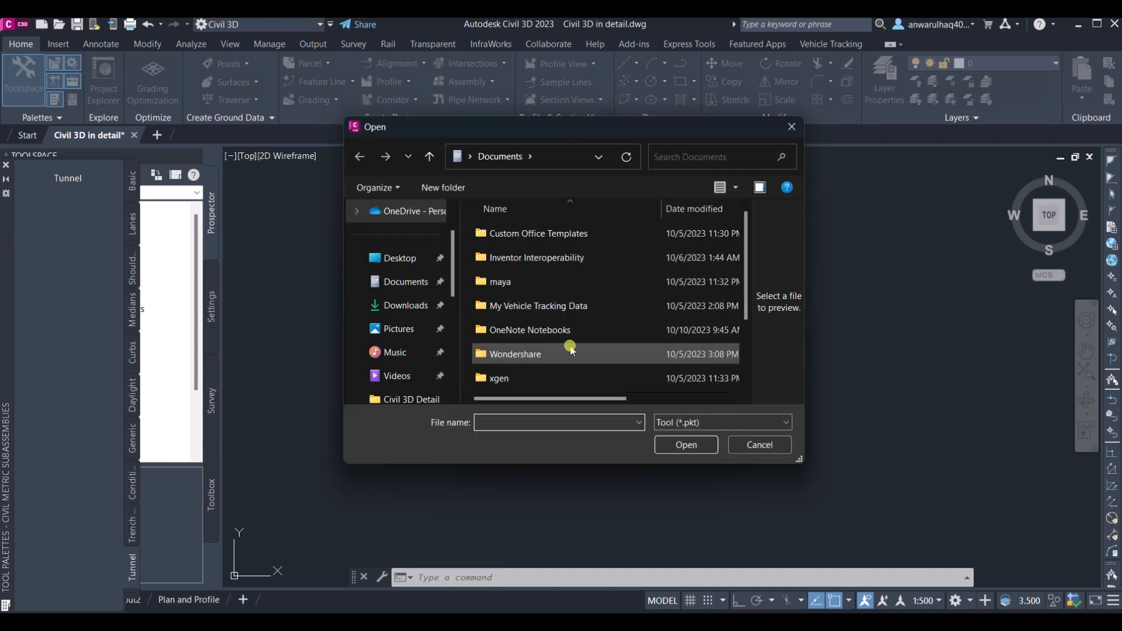
{"action": "scroll", "coordinate": [571, 349], "scroll_direction": "down", "scroll_amount": 3}
{"action": "left_click", "coordinate": [568, 382]}
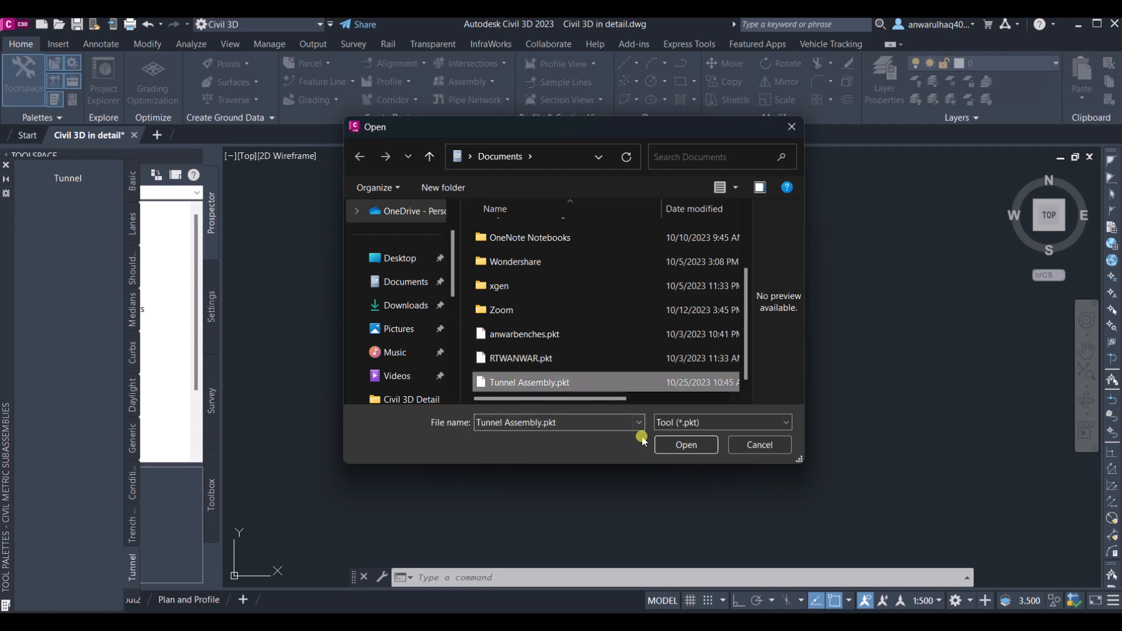
{"action": "left_click", "coordinate": [681, 444]}
Run the import into the Tunnel palette, keeping the existing Tunnel subassembly.
{"action": "left_click", "coordinate": [565, 384]}
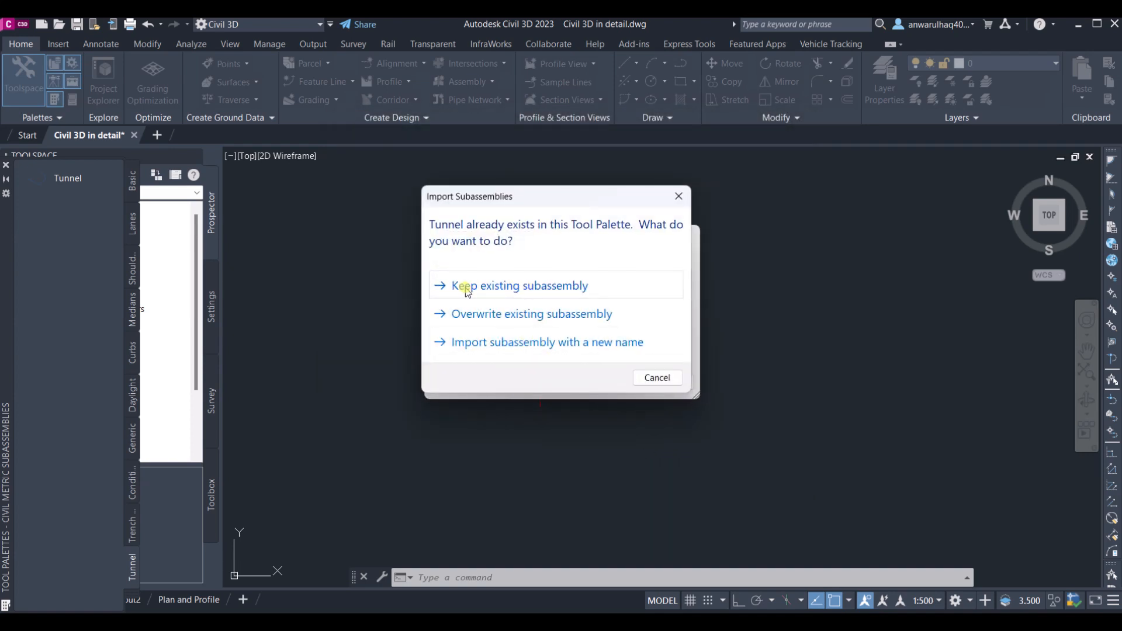
{"action": "left_click", "coordinate": [519, 286]}
{"action": "left_click", "coordinate": [548, 382]}
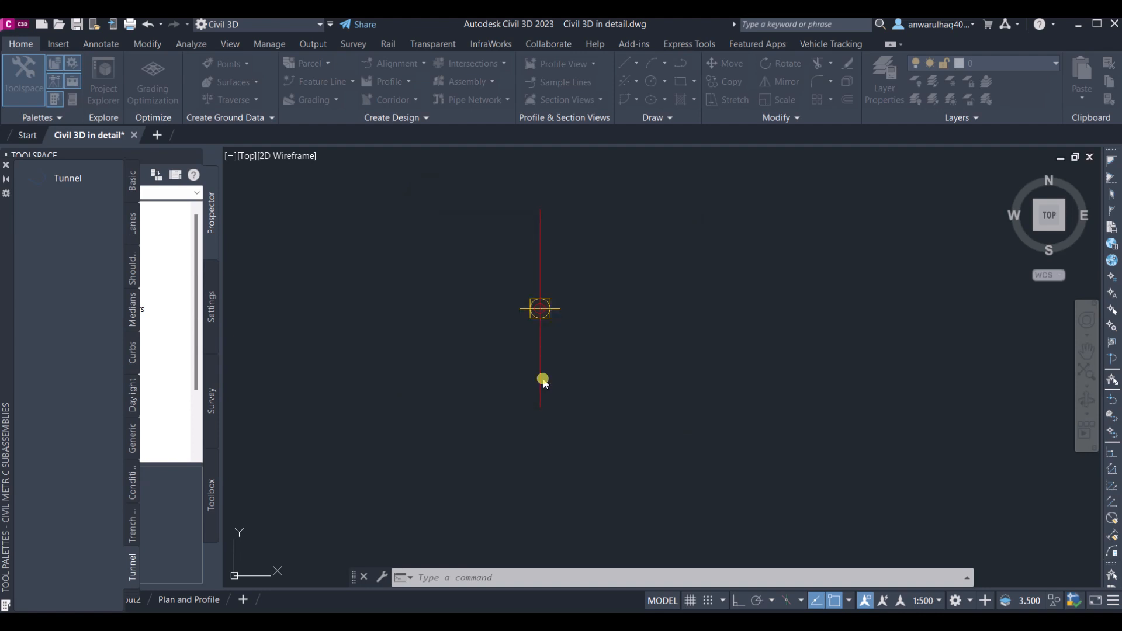
Refresh the image of the Tunnel tool in the palette.
{"action": "right_click", "coordinate": [70, 181]}
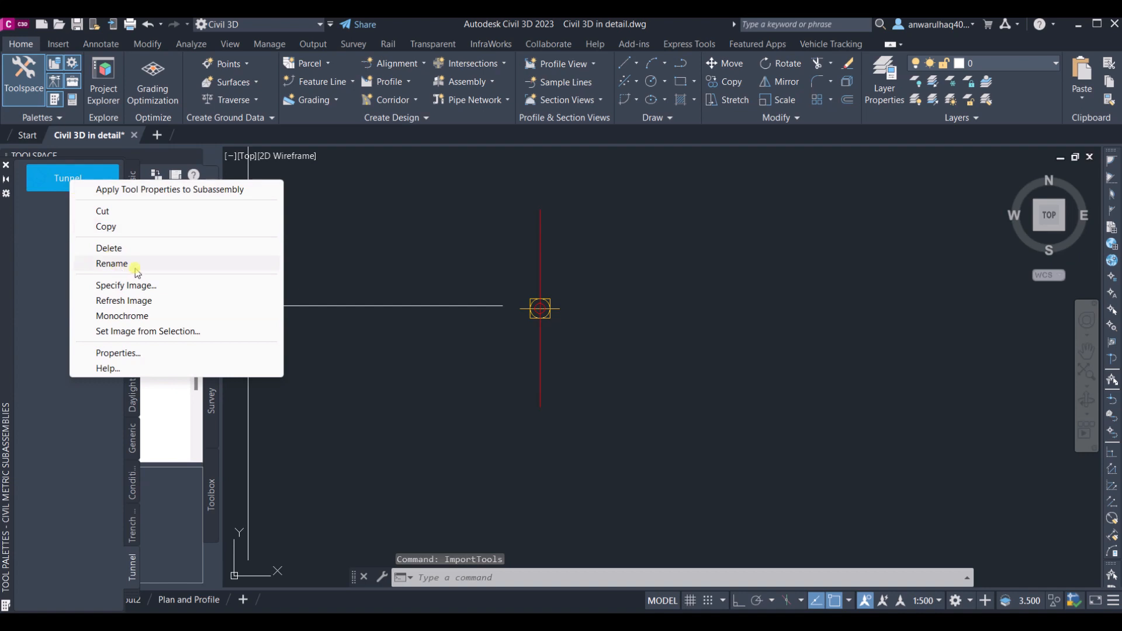
{"action": "left_click", "coordinate": [148, 304]}
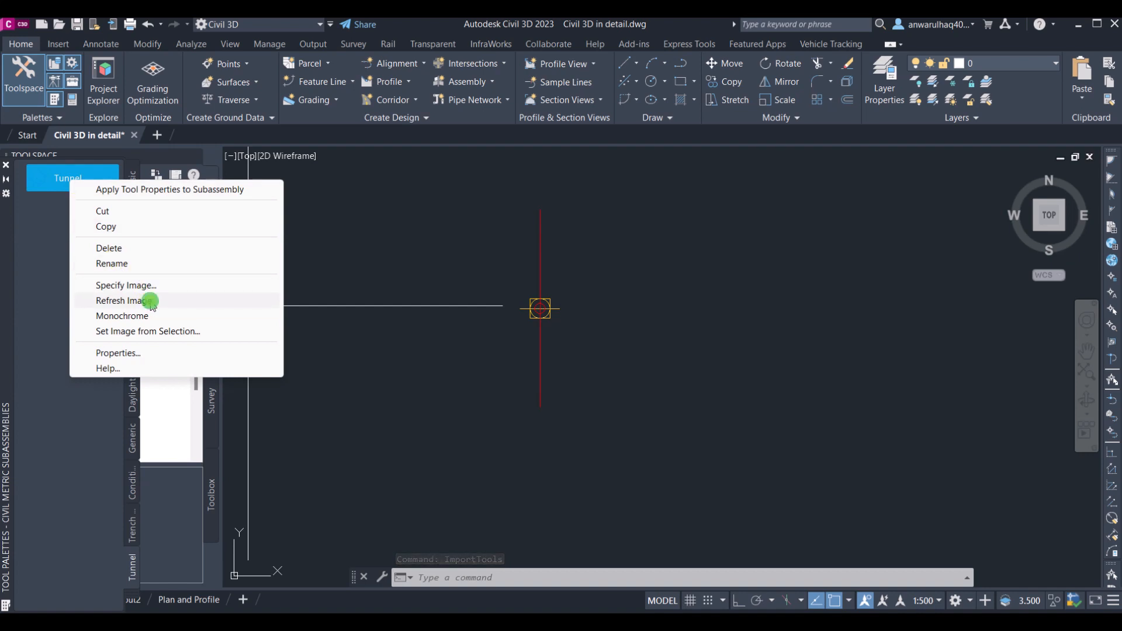
{"action": "left_click", "coordinate": [82, 175]}
{"action": "key", "text": "Escape"}
{"action": "key", "text": "Escape"}
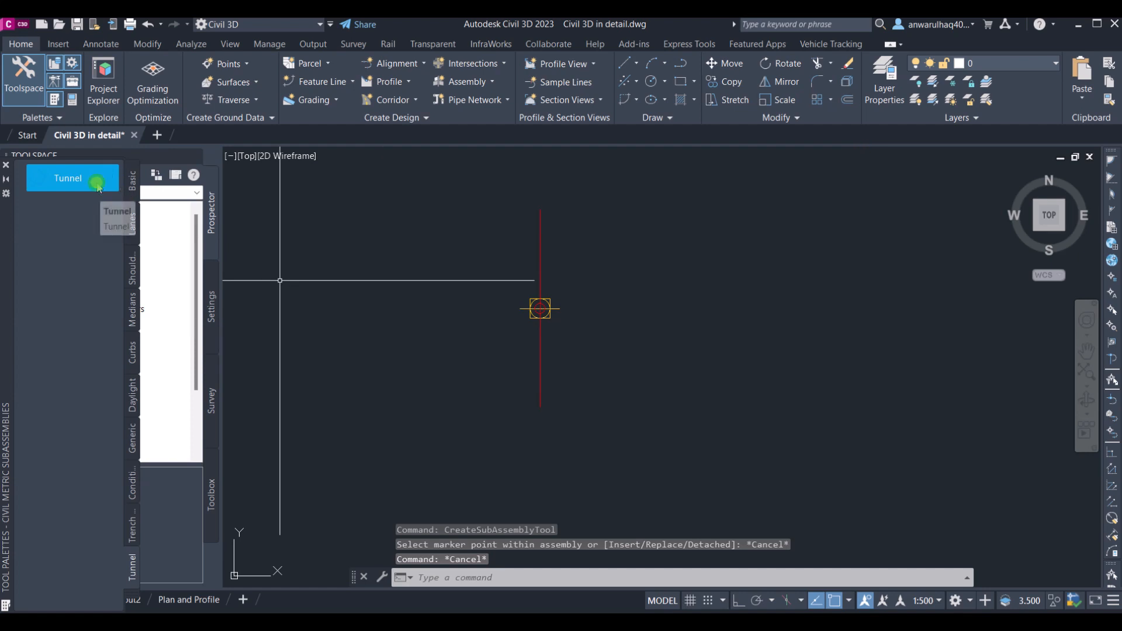
Start placing the Tunnel subassembly and open its Lane parameter for editing.
{"action": "left_click", "coordinate": [97, 185]}
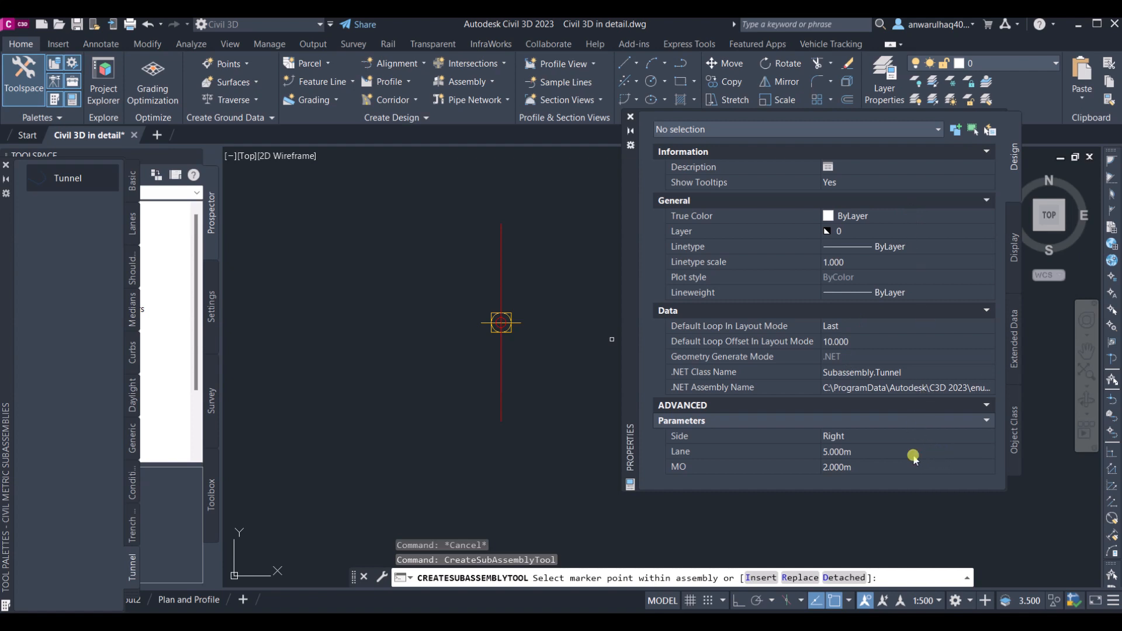
{"action": "left_click", "coordinate": [889, 451]}
{"action": "left_click_drag", "start_coordinate": [877, 451], "coordinate": [805, 451]}
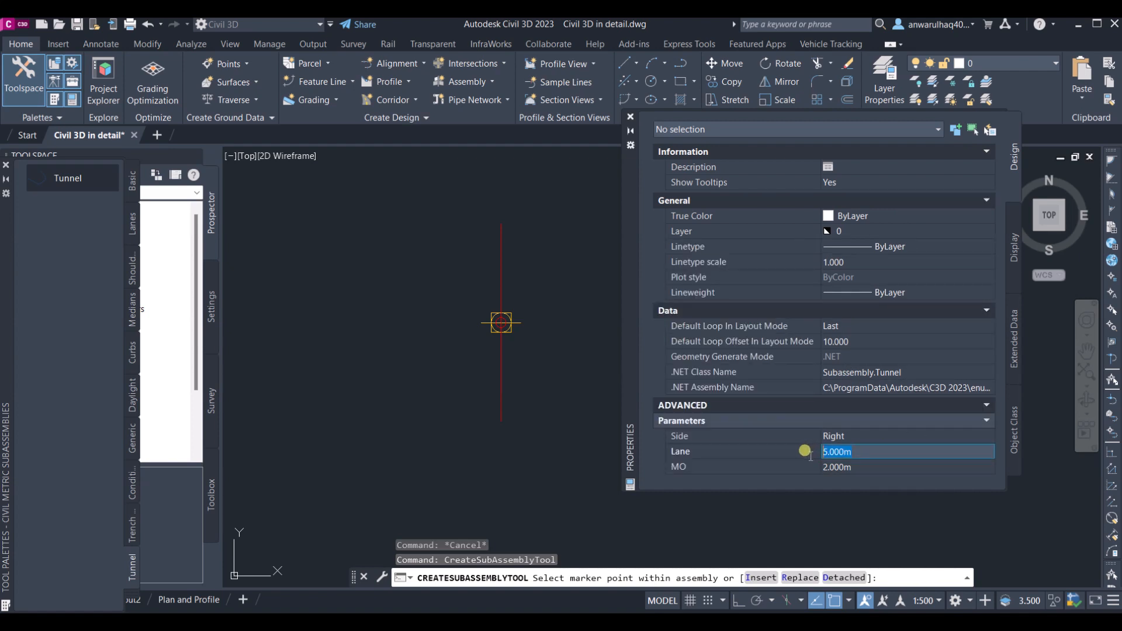
Review the Side, Lane and MO input parameters in Subassembly Composer and return to Civil 3D.
{"action": "left_click", "coordinate": [805, 625]}
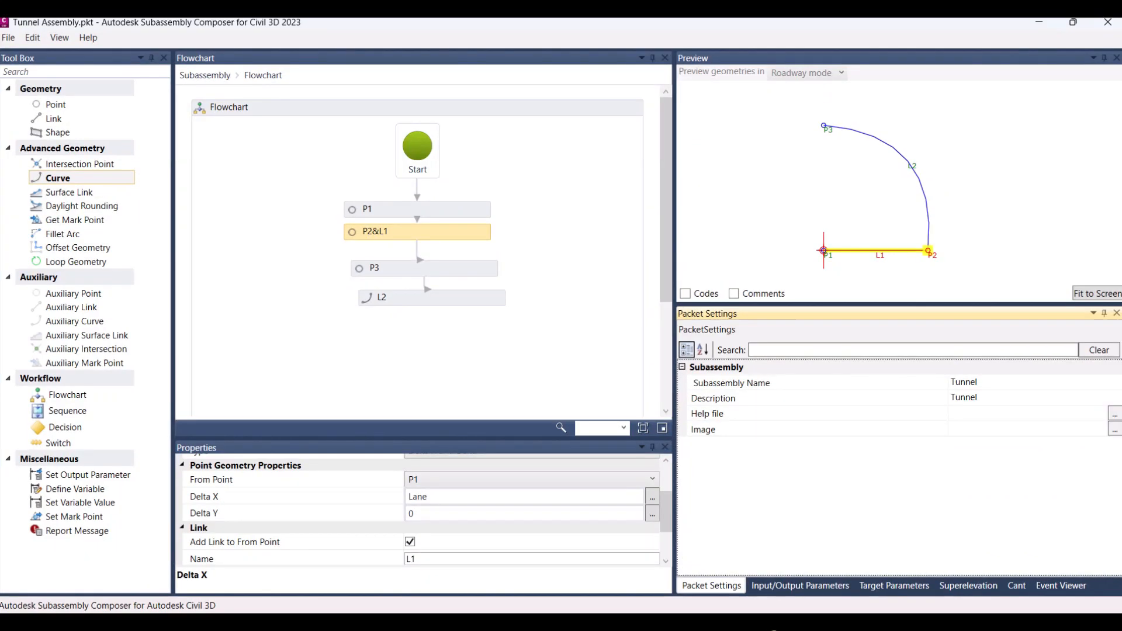
{"action": "left_click", "coordinate": [815, 597]}
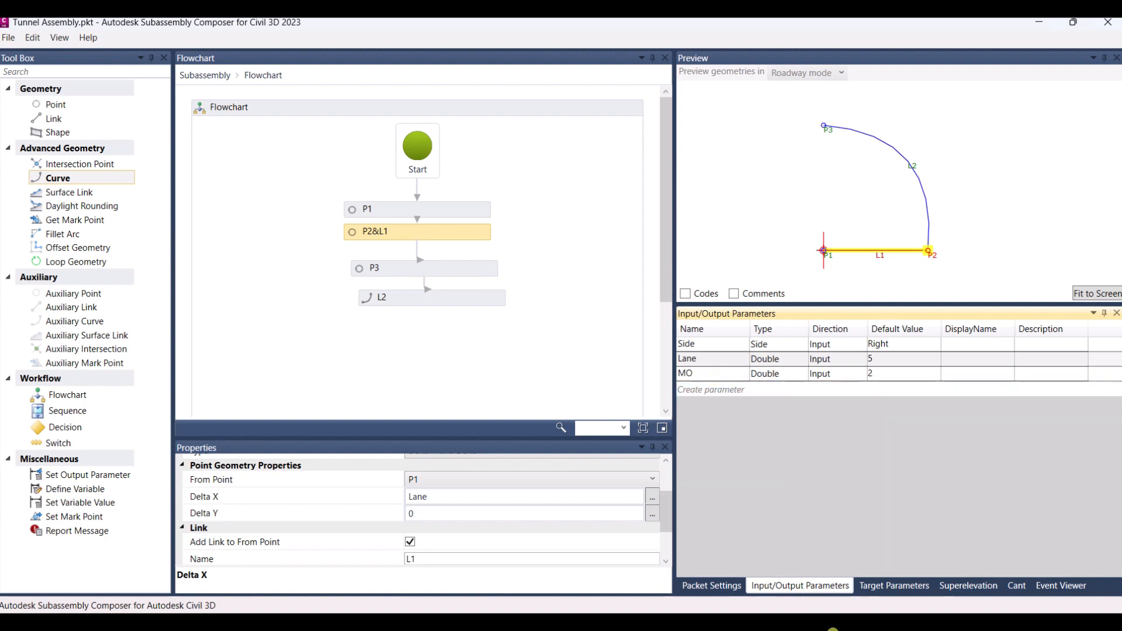
{"action": "mouse_move", "coordinate": [833, 629]}
{"action": "left_click", "coordinate": [884, 582]}
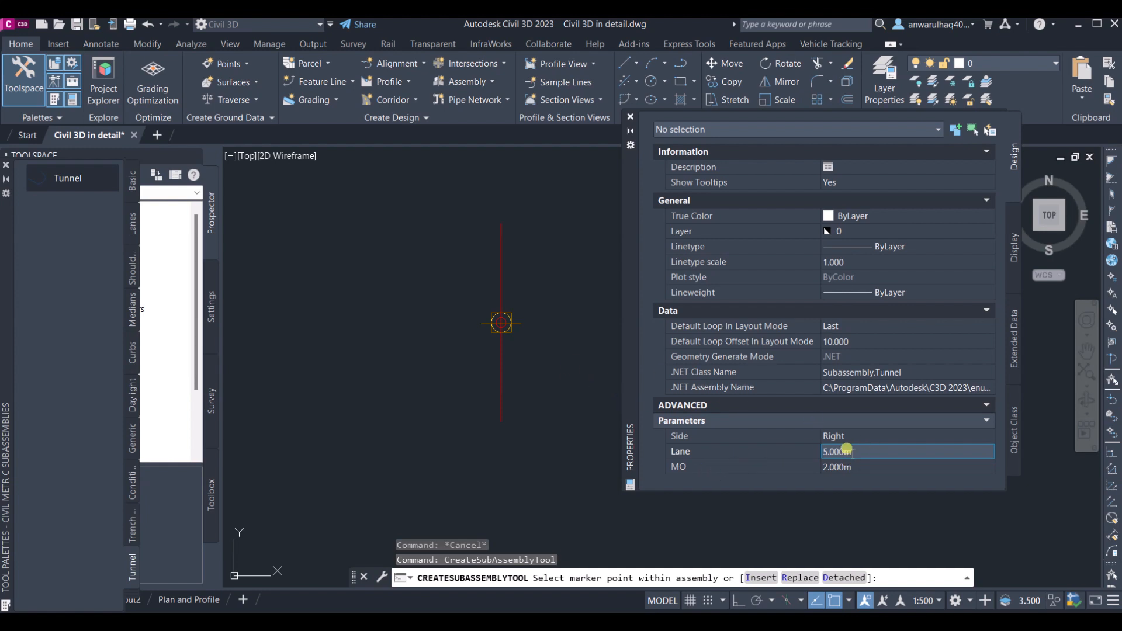
Set the Lane parameter of the Tunnel subassembly to 6 m.
{"action": "left_click_drag", "start_coordinate": [855, 448], "coordinate": [795, 447]}
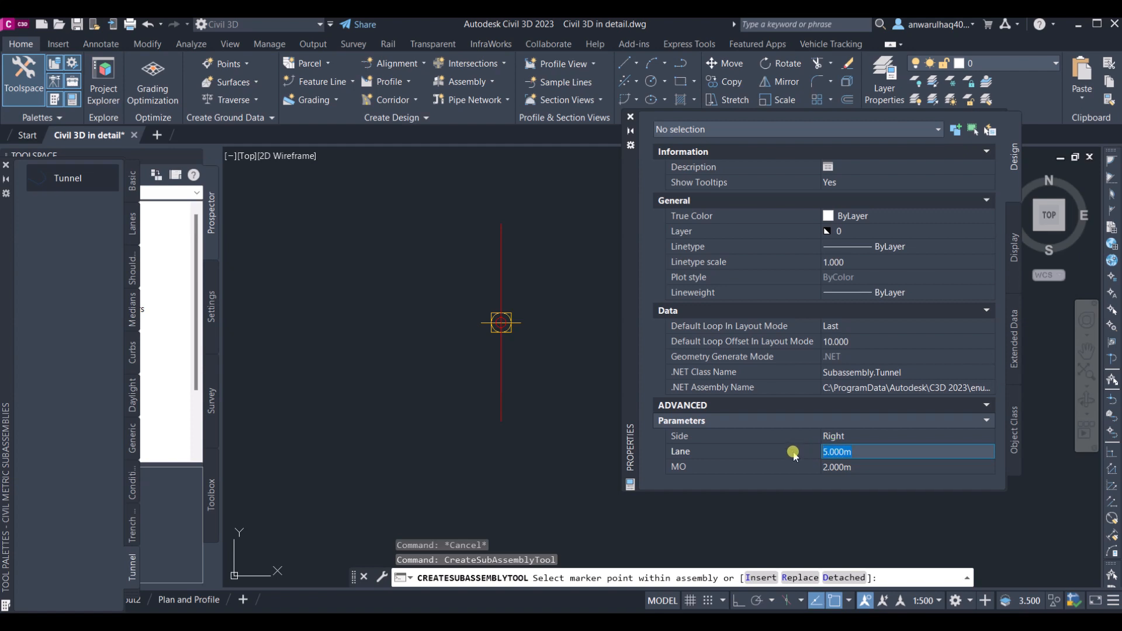
{"action": "type", "text": "6"}
{"action": "left_click", "coordinate": [860, 468]}
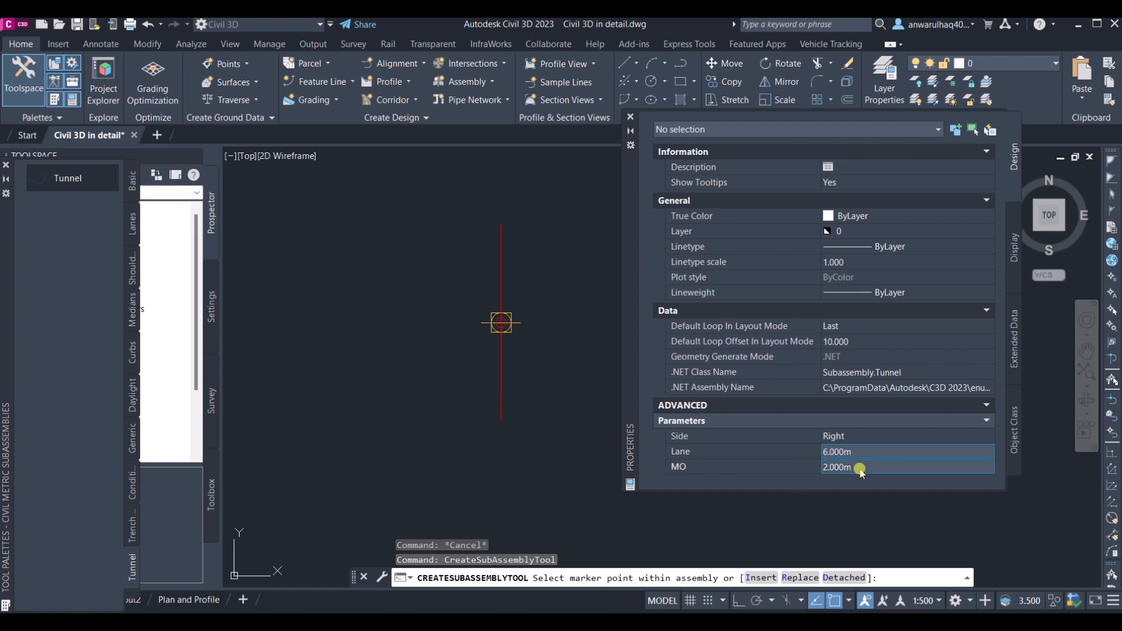
Set the MO parameter of the Tunnel subassembly to 1.5 m.
{"action": "left_click_drag", "start_coordinate": [859, 465], "coordinate": [801, 464]}
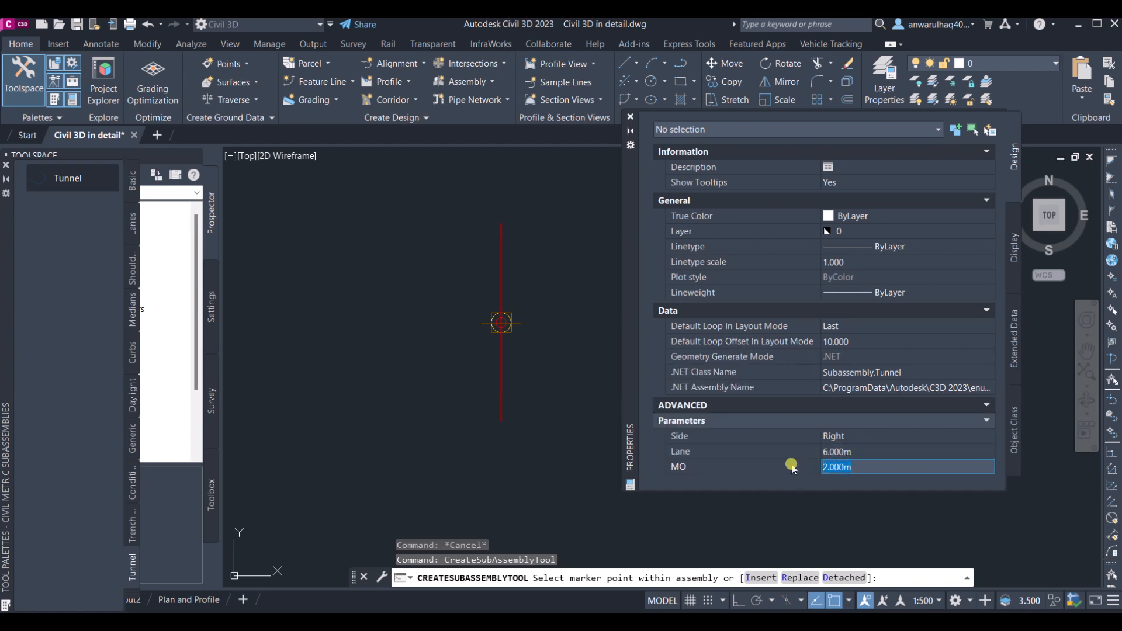
{"action": "type", "text": "1.5"}
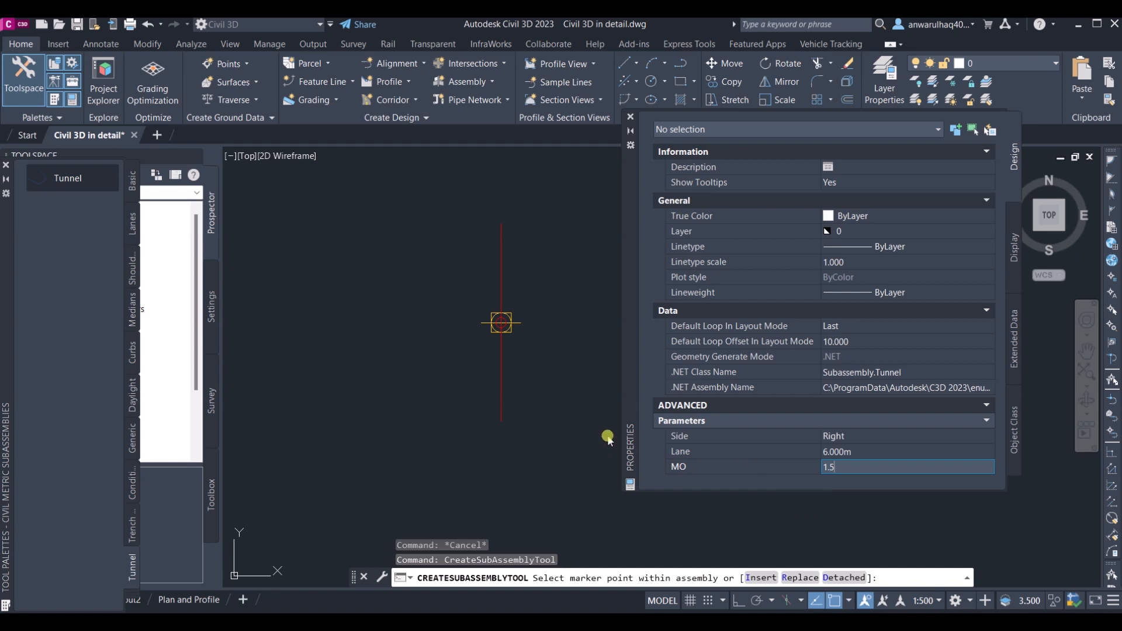
{"action": "key", "text": "Return"}
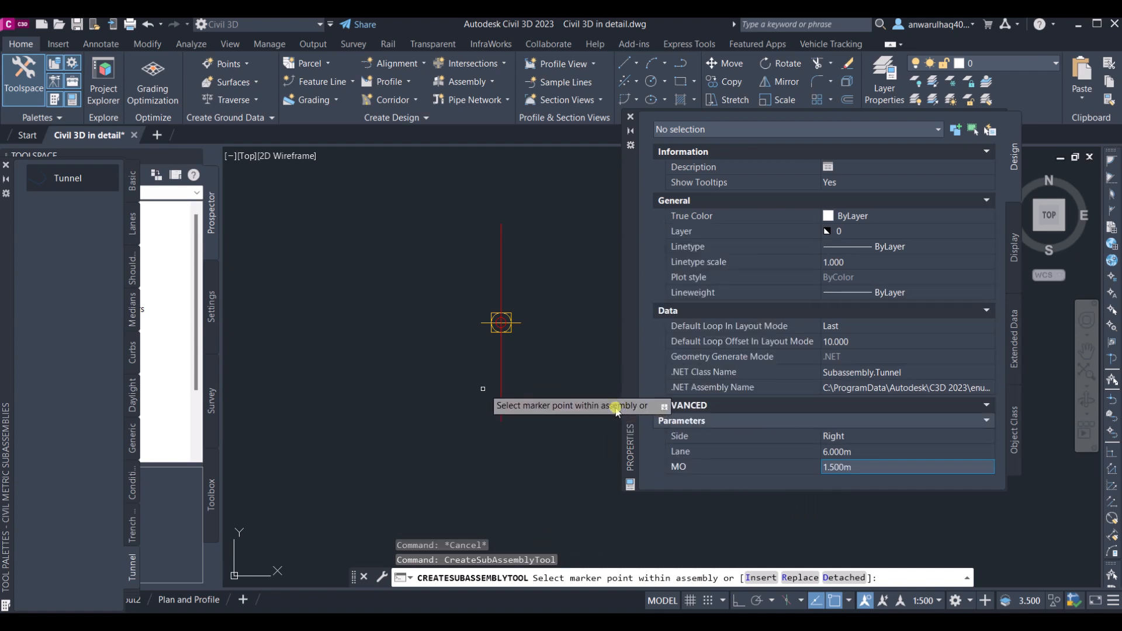
Attach the Tunnel subassembly to the assembly marker on both sides to form the full arch, and end the placement command.
{"action": "left_click", "coordinate": [501, 380]}
{"action": "middle_click_drag", "start_coordinate": [532, 389], "coordinate": [485, 420]}
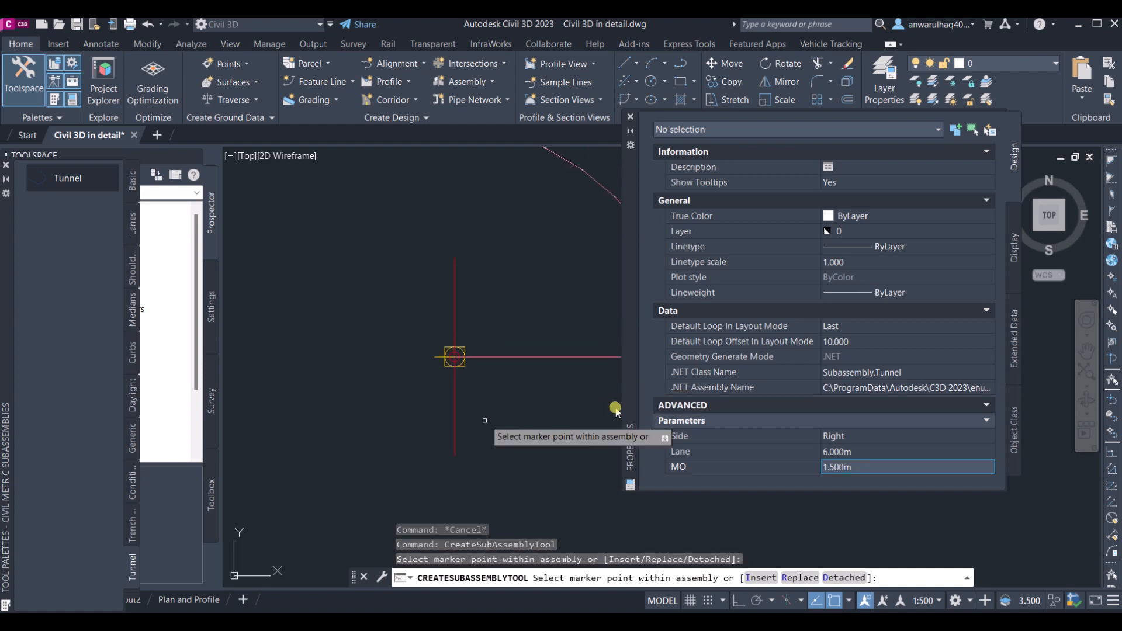
{"action": "scroll", "coordinate": [486, 415], "scroll_direction": "down", "scroll_amount": 5}
{"action": "scroll", "coordinate": [500, 379], "scroll_direction": "up", "scroll_amount": 2}
{"action": "scroll", "coordinate": [488, 362], "scroll_direction": "up", "scroll_amount": 2}
{"action": "scroll", "coordinate": [483, 326], "scroll_direction": "down", "scroll_amount": 4}
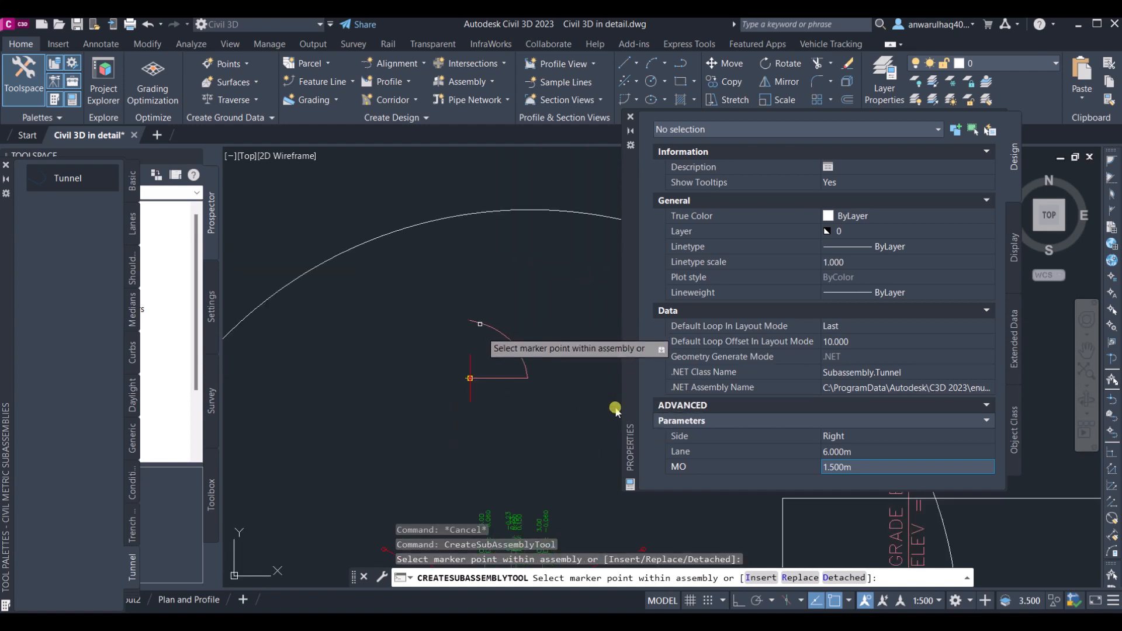
{"action": "left_click", "coordinate": [470, 379]}
{"action": "scroll", "coordinate": [468, 339], "scroll_direction": "up", "scroll_amount": 4}
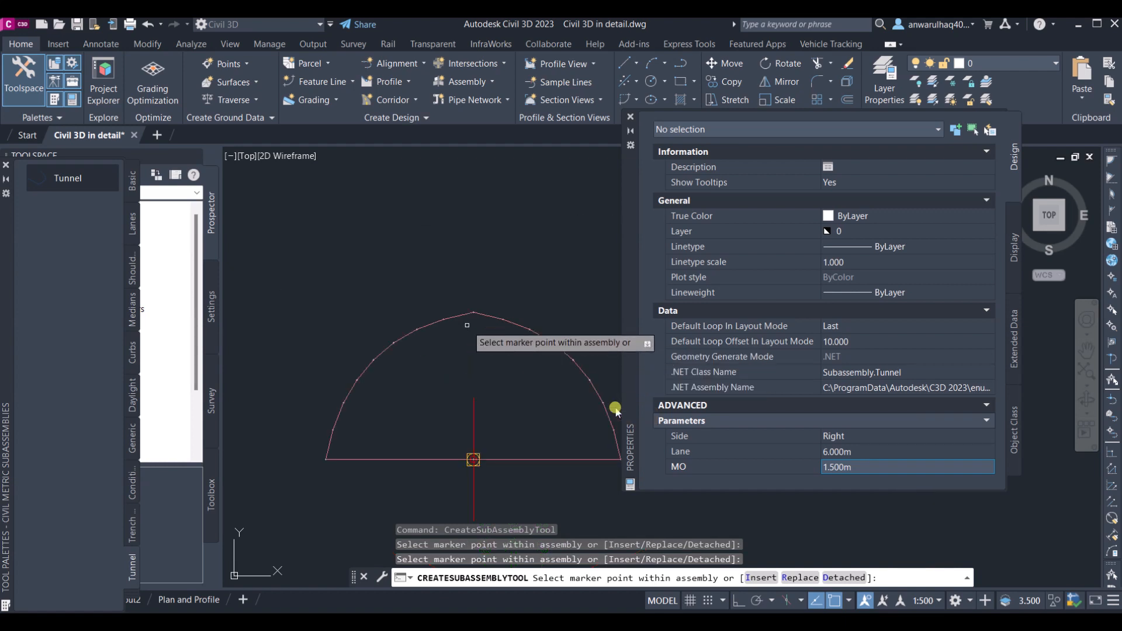
{"action": "scroll", "coordinate": [397, 368], "scroll_direction": "down", "scroll_amount": 4}
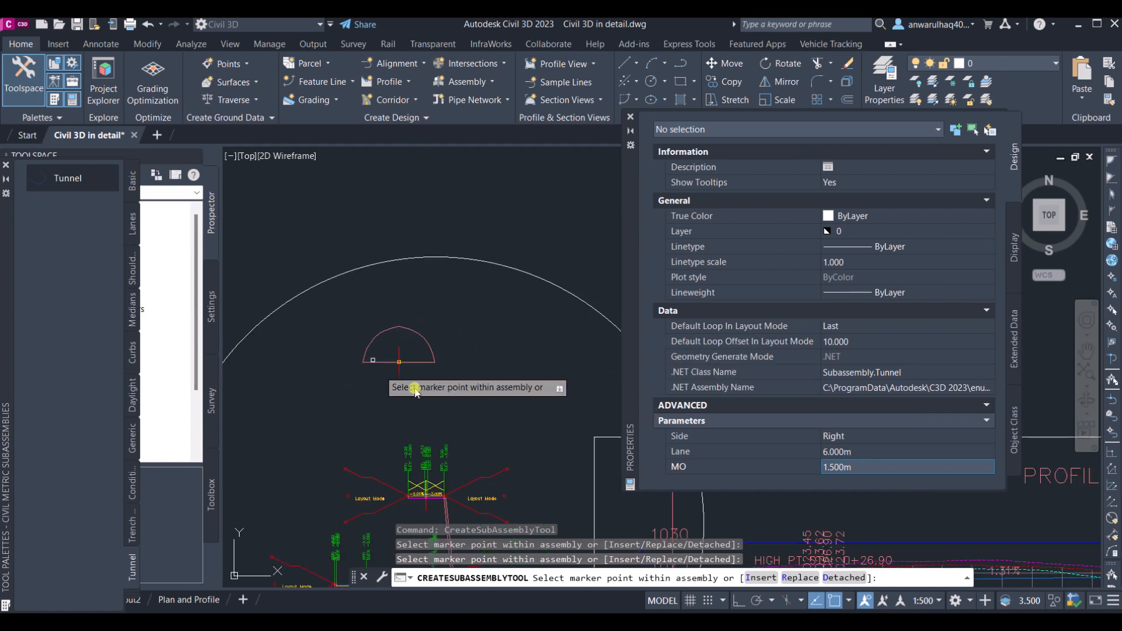
{"action": "scroll", "coordinate": [398, 372], "scroll_direction": "up", "scroll_amount": 4}
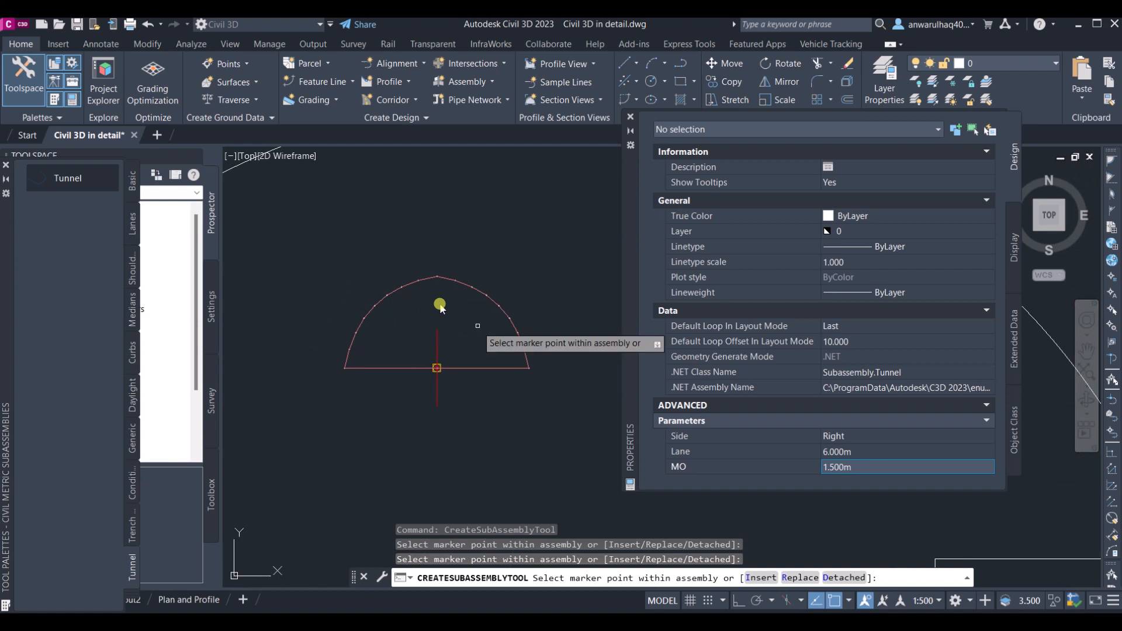
{"action": "scroll", "coordinate": [439, 308], "scroll_direction": "down", "scroll_amount": 4}
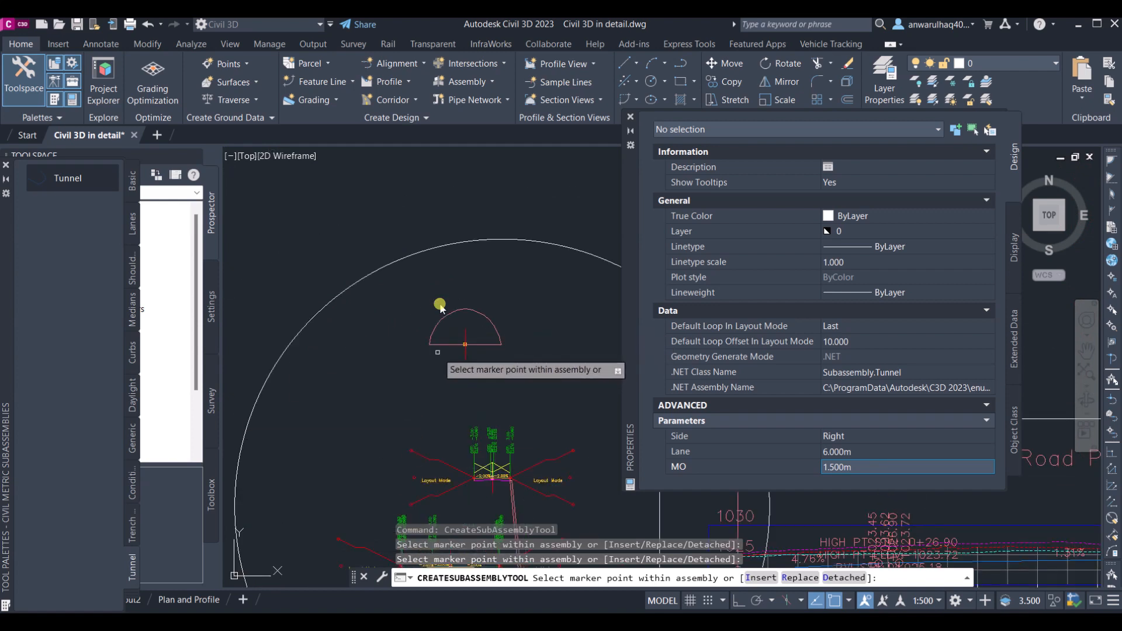
{"action": "key", "text": "Escape"}
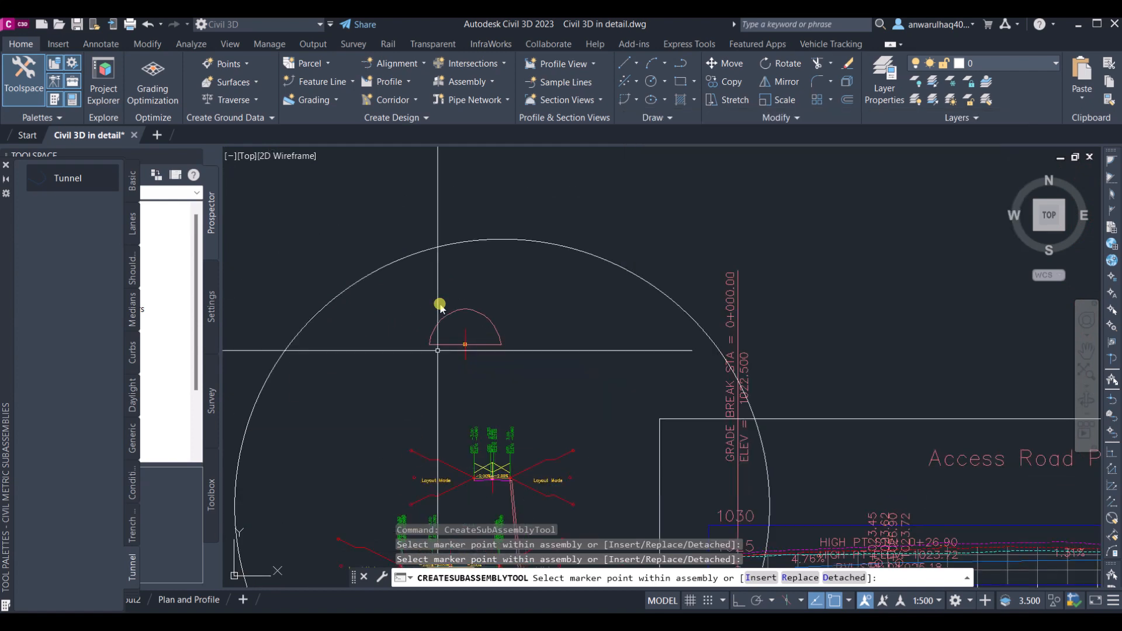
Examine the assemblies, the Access Road profile, the corridor plan and the cross-section views at stations 0+040 and 0+080.
{"action": "scroll", "coordinate": [584, 319], "scroll_direction": "down", "scroll_amount": 6}
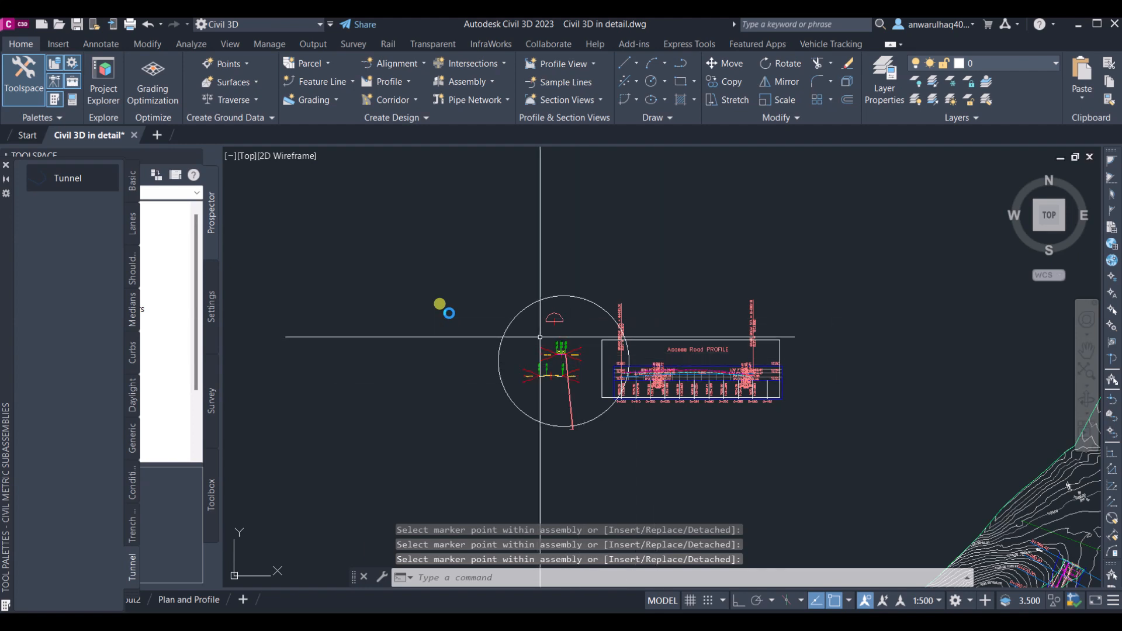
{"action": "scroll", "coordinate": [543, 335], "scroll_direction": "up", "scroll_amount": 4}
{"action": "middle_click_drag", "start_coordinate": [676, 379], "coordinate": [542, 274]}
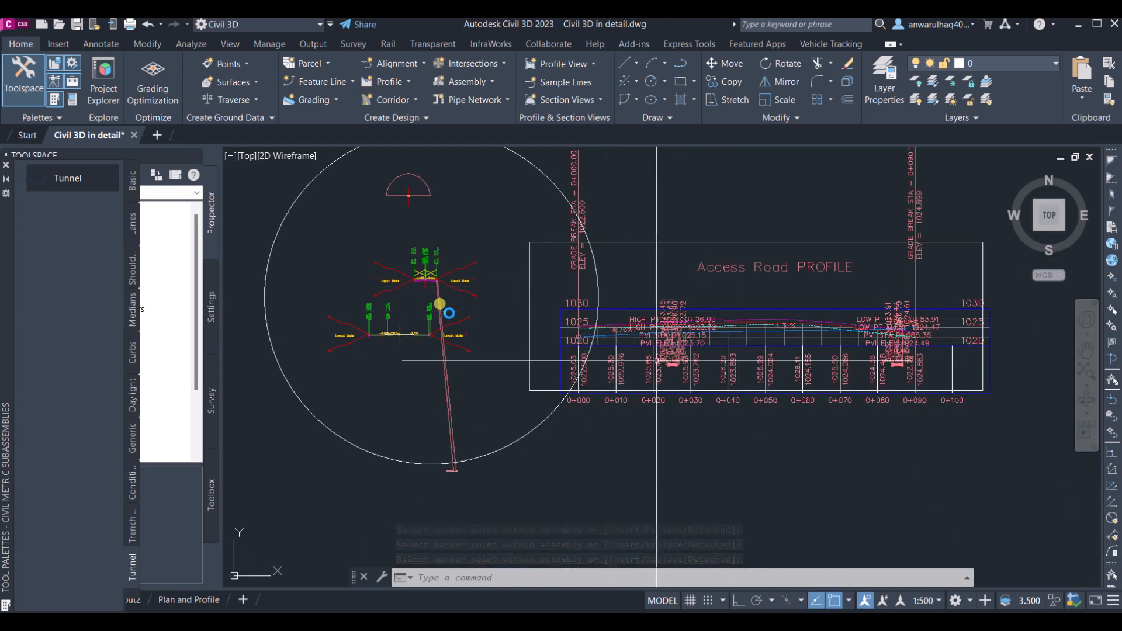
{"action": "scroll", "coordinate": [662, 371], "scroll_direction": "down", "scroll_amount": 3}
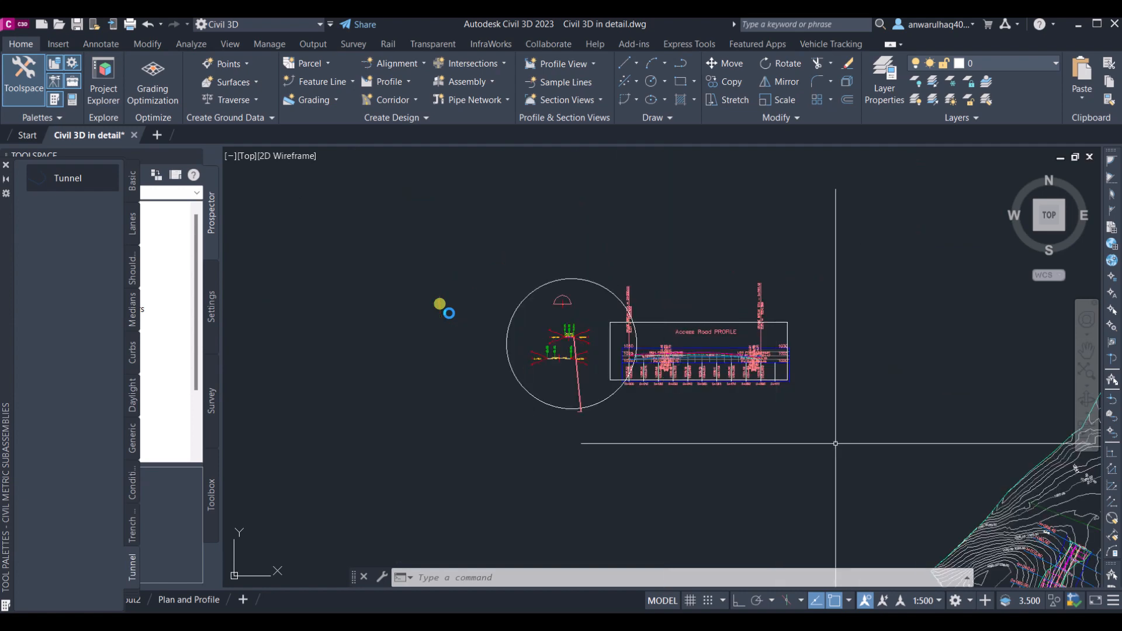
{"action": "scroll", "coordinate": [769, 374], "scroll_direction": "down", "scroll_amount": 1}
{"action": "scroll", "coordinate": [851, 439], "scroll_direction": "up", "scroll_amount": 6}
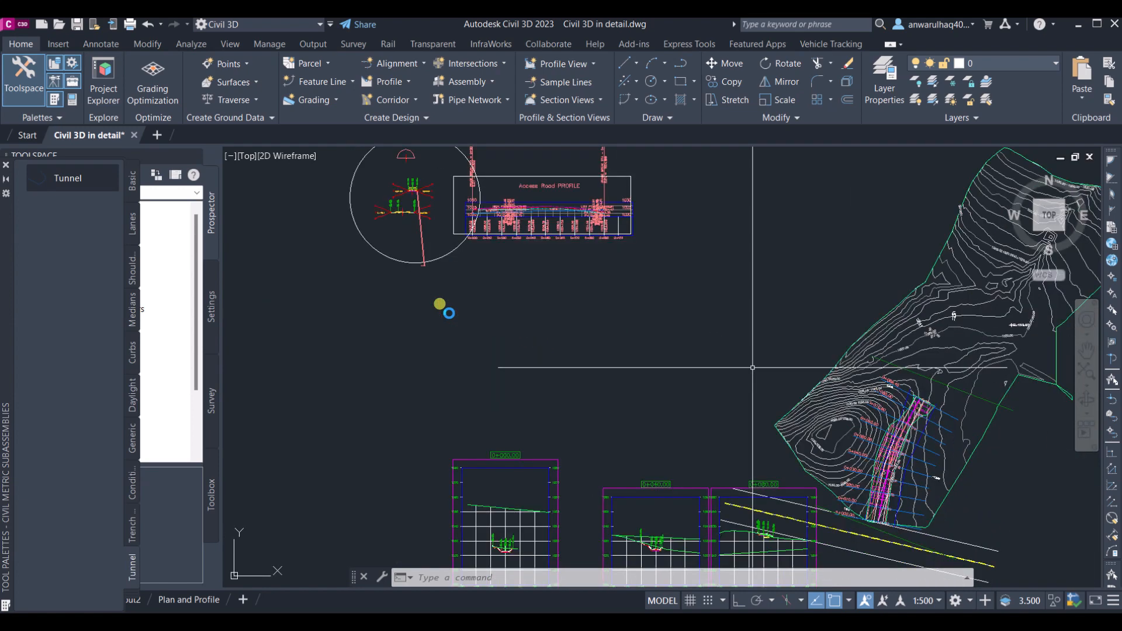
{"action": "middle_click_drag", "start_coordinate": [751, 427], "coordinate": [730, 401]}
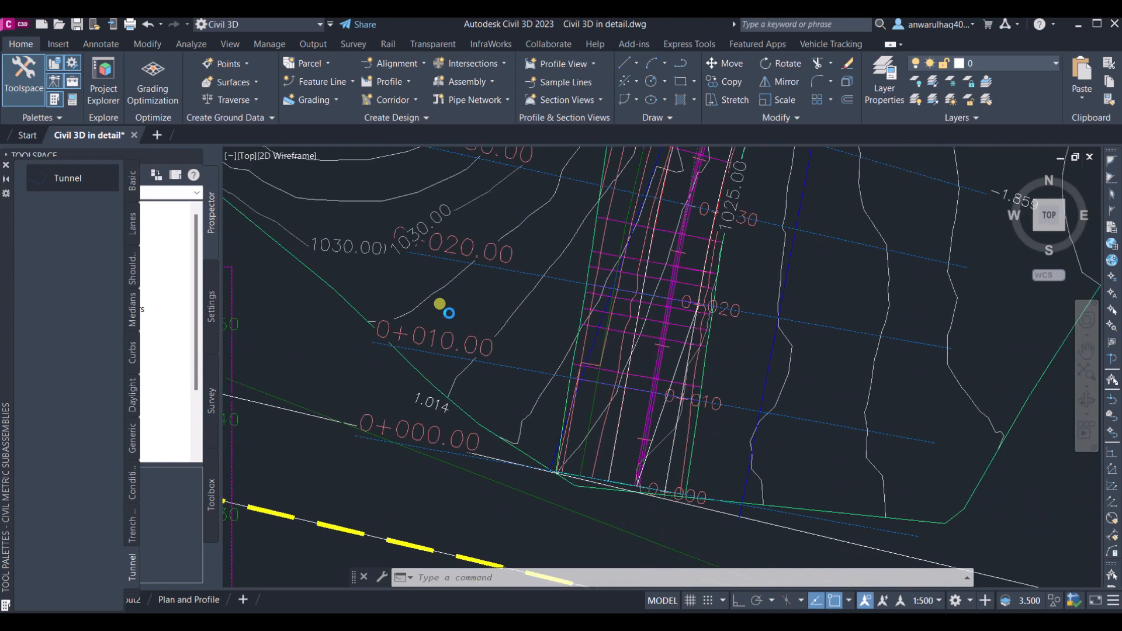
{"action": "scroll", "coordinate": [689, 450], "scroll_direction": "down", "scroll_amount": 3}
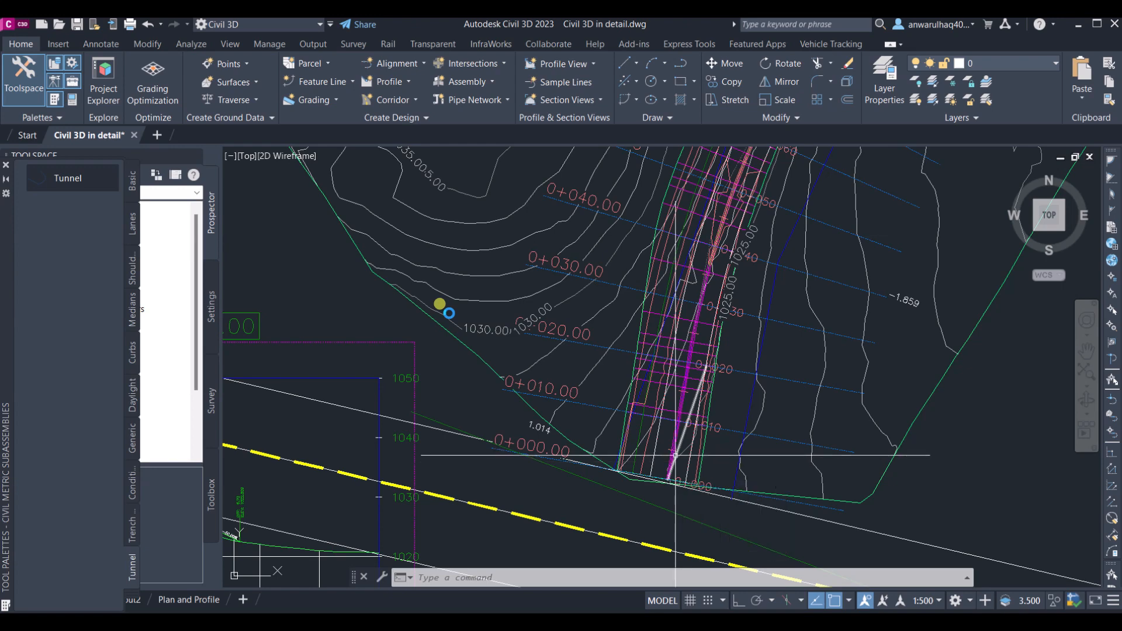
{"action": "middle_click_drag", "start_coordinate": [674, 417], "coordinate": [657, 440]}
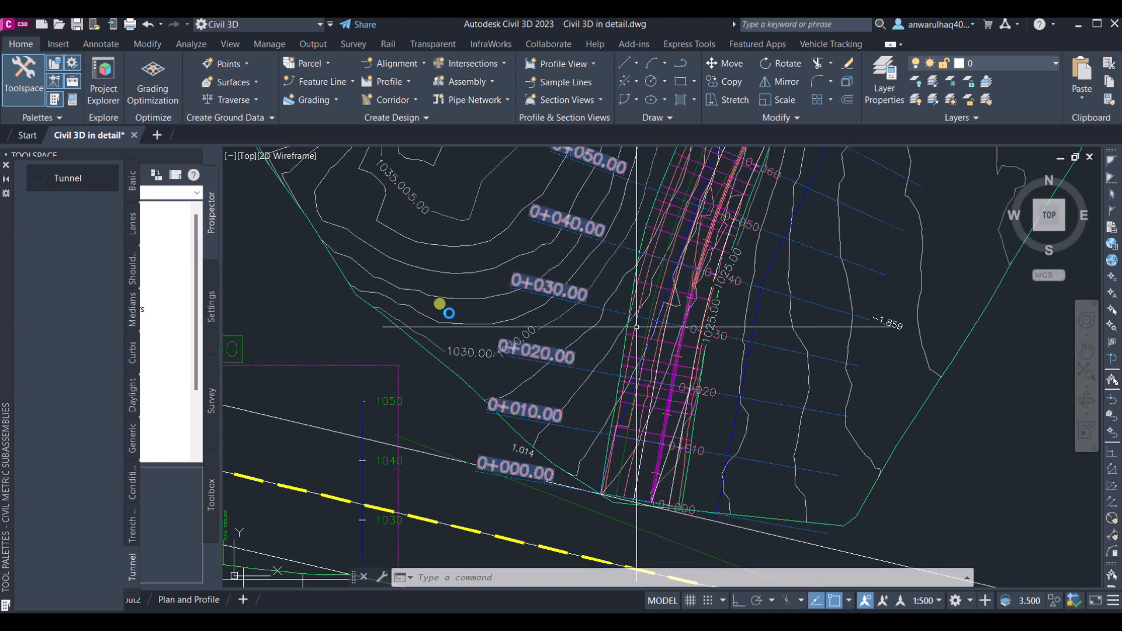
{"action": "scroll", "coordinate": [637, 321], "scroll_direction": "down", "scroll_amount": 4}
{"action": "middle_click_drag", "start_coordinate": [529, 373], "coordinate": [741, 316]}
{"action": "scroll", "coordinate": [523, 386], "scroll_direction": "up", "scroll_amount": 4}
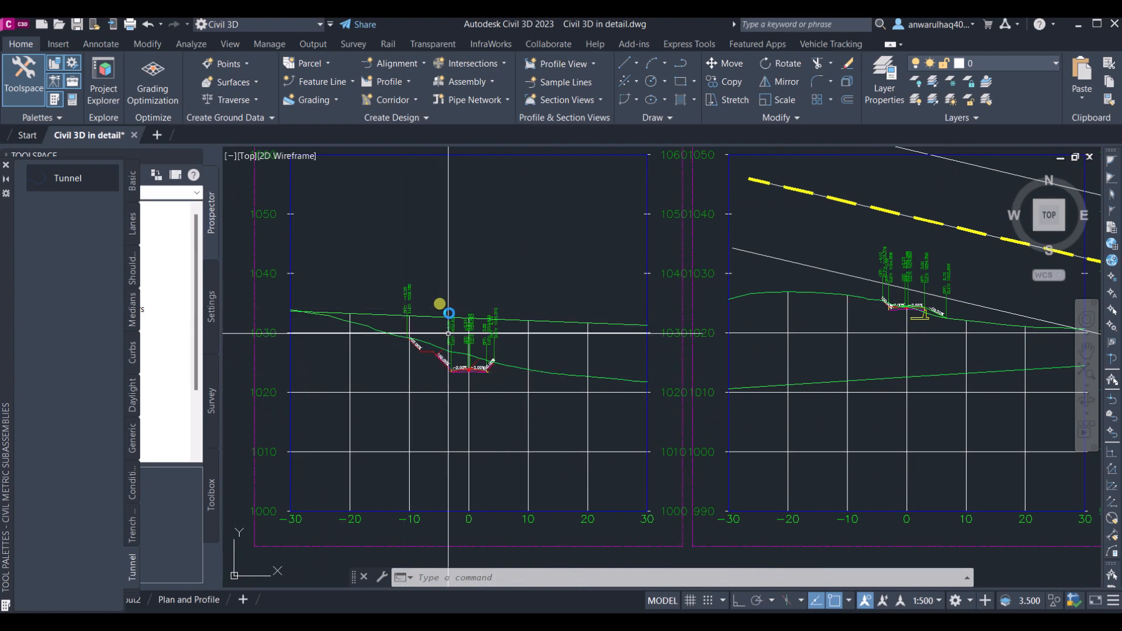
{"action": "scroll", "coordinate": [486, 357], "scroll_direction": "down", "scroll_amount": 2}
{"action": "scroll", "coordinate": [486, 358], "scroll_direction": "down", "scroll_amount": 2}
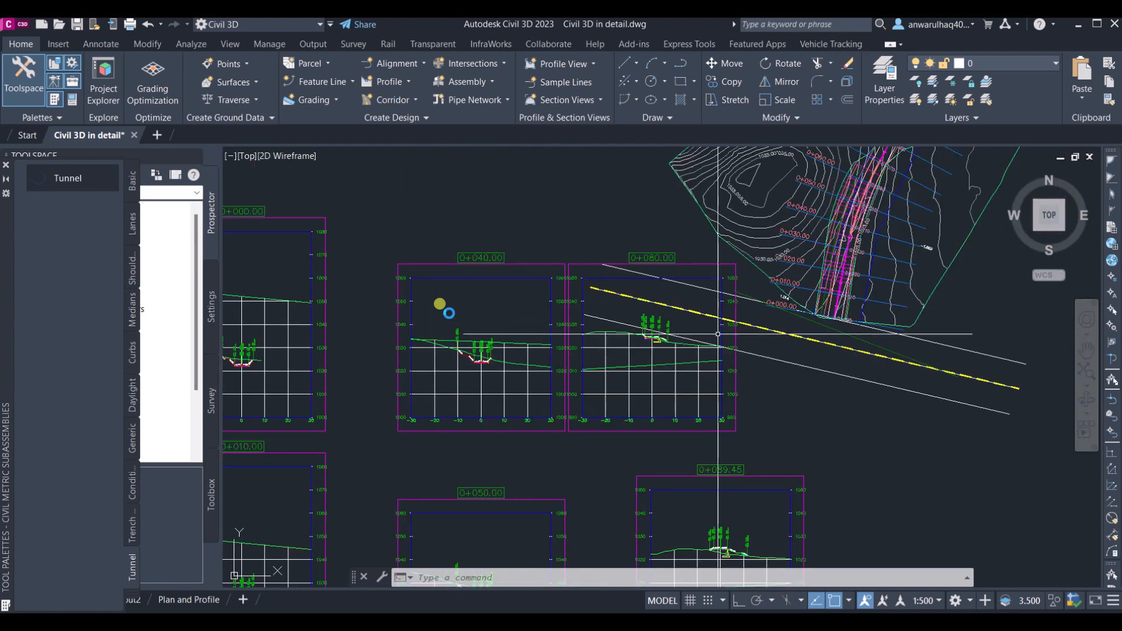
Select the corridor near station 0+040 and review its baseline and region parameters in Corridor Properties.
{"action": "middle_click_drag", "start_coordinate": [660, 239], "coordinate": [608, 253]}
{"action": "scroll", "coordinate": [608, 252], "scroll_direction": "up", "scroll_amount": 5}
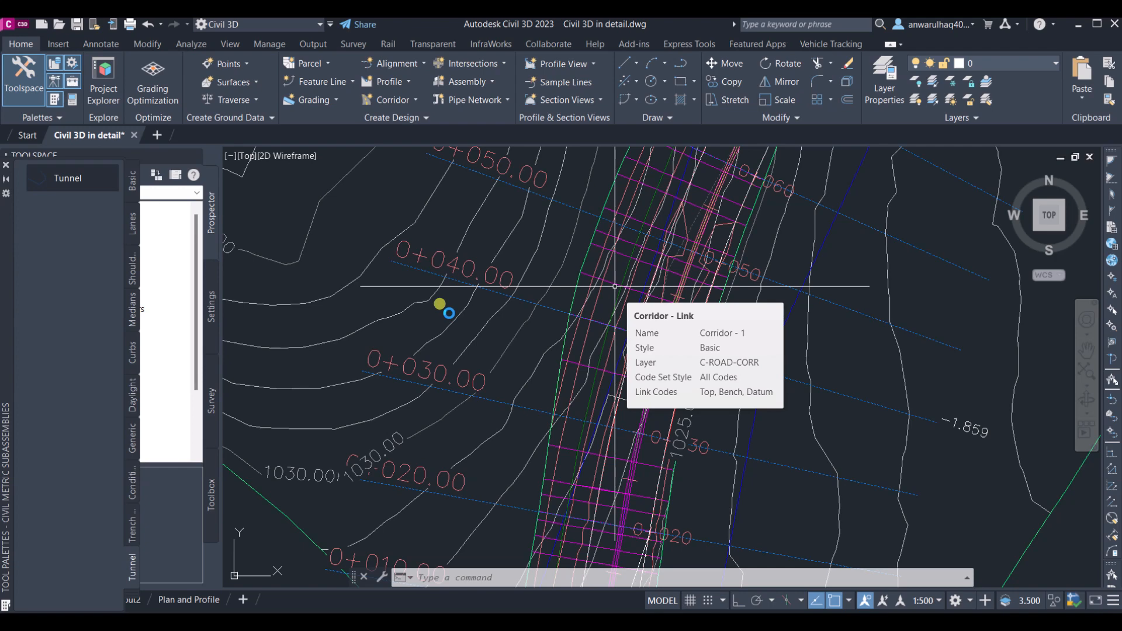
{"action": "left_click", "coordinate": [616, 283]}
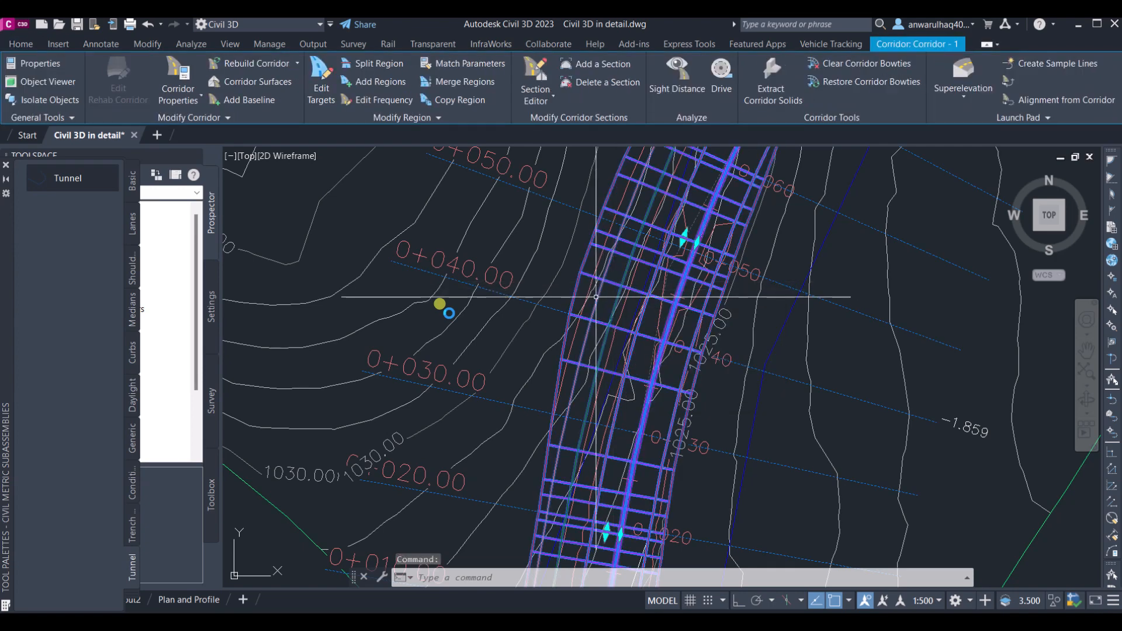
{"action": "left_click", "coordinate": [194, 88]}
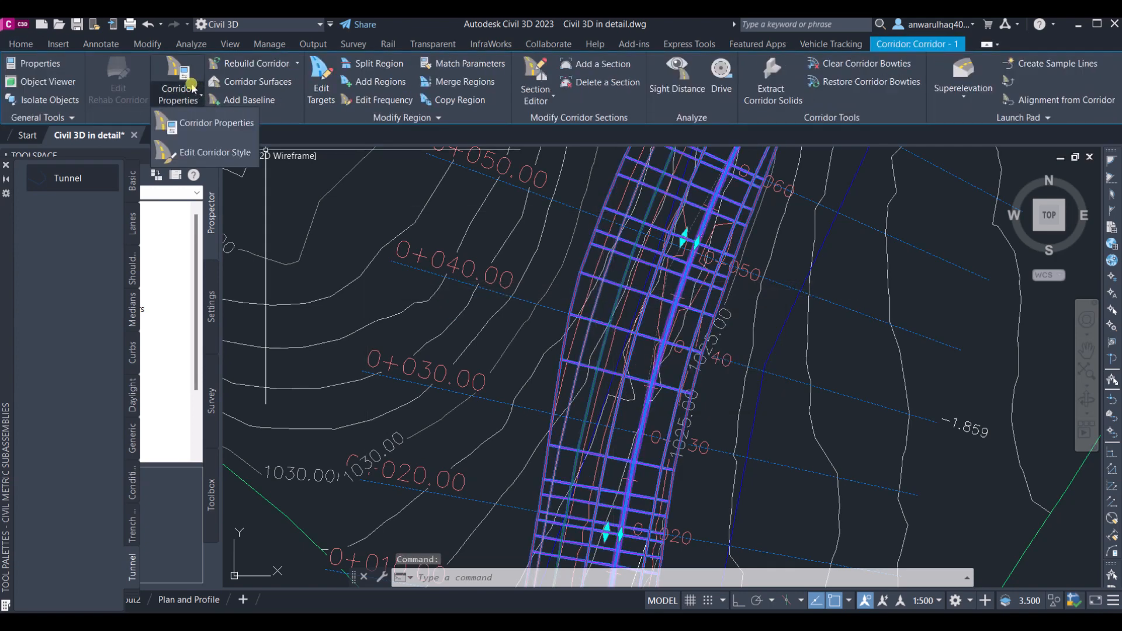
{"action": "left_click", "coordinate": [210, 124]}
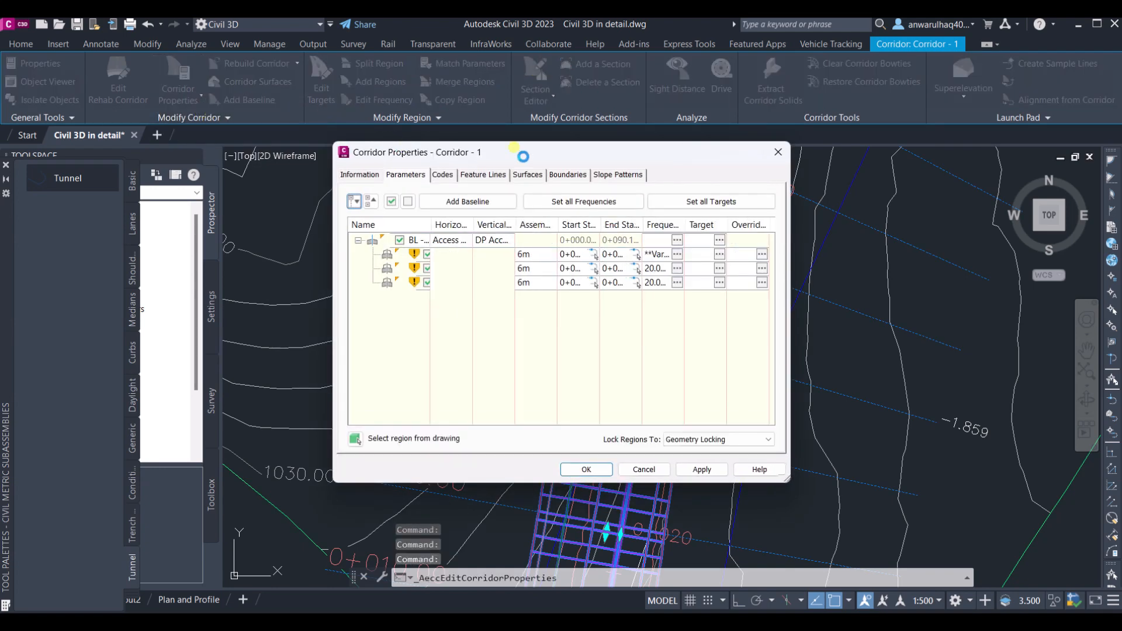
{"action": "key", "text": "Return"}
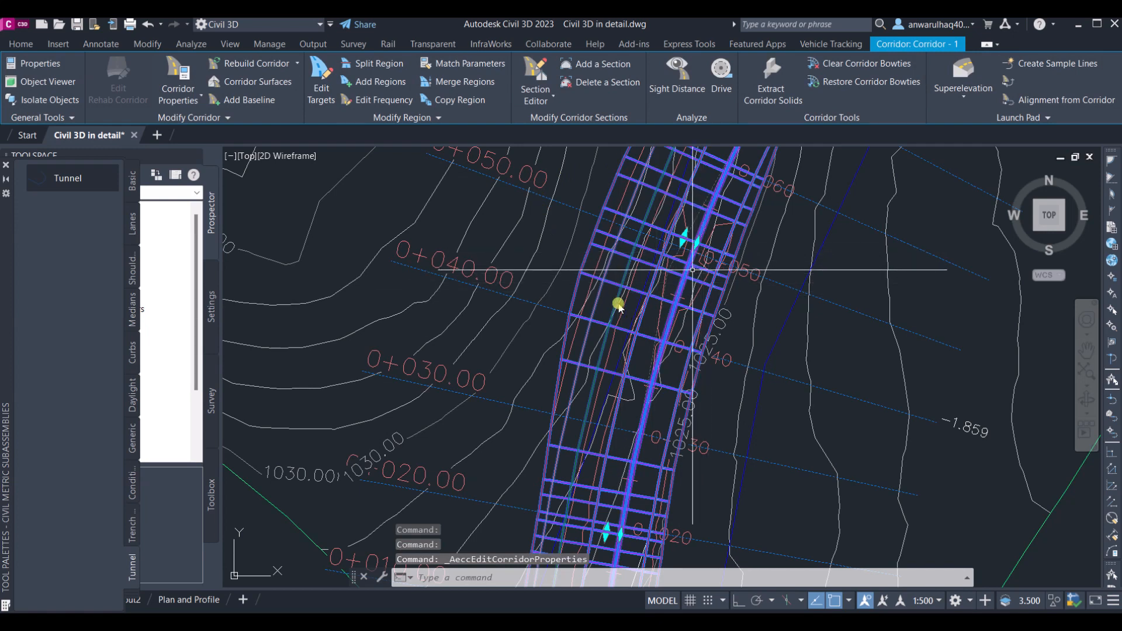
{"action": "mouse_move", "coordinate": [692, 270]}
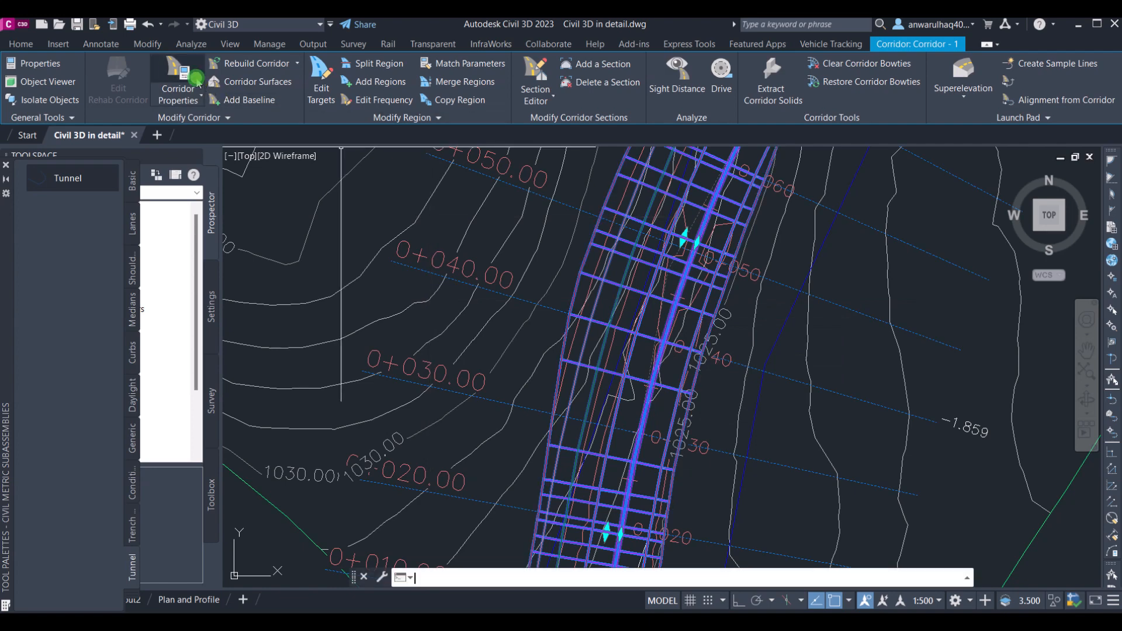
Reopen the properties of the selected corridor and remove the last two regions from its baseline.
{"action": "left_click", "coordinate": [178, 79]}
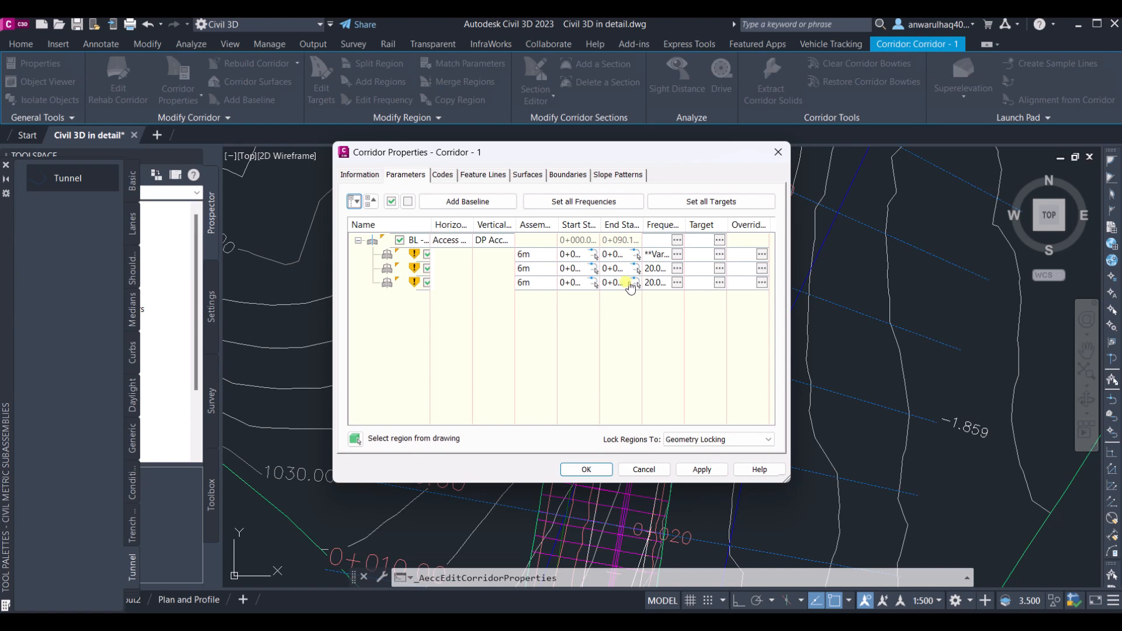
{"action": "left_click", "coordinate": [457, 284]}
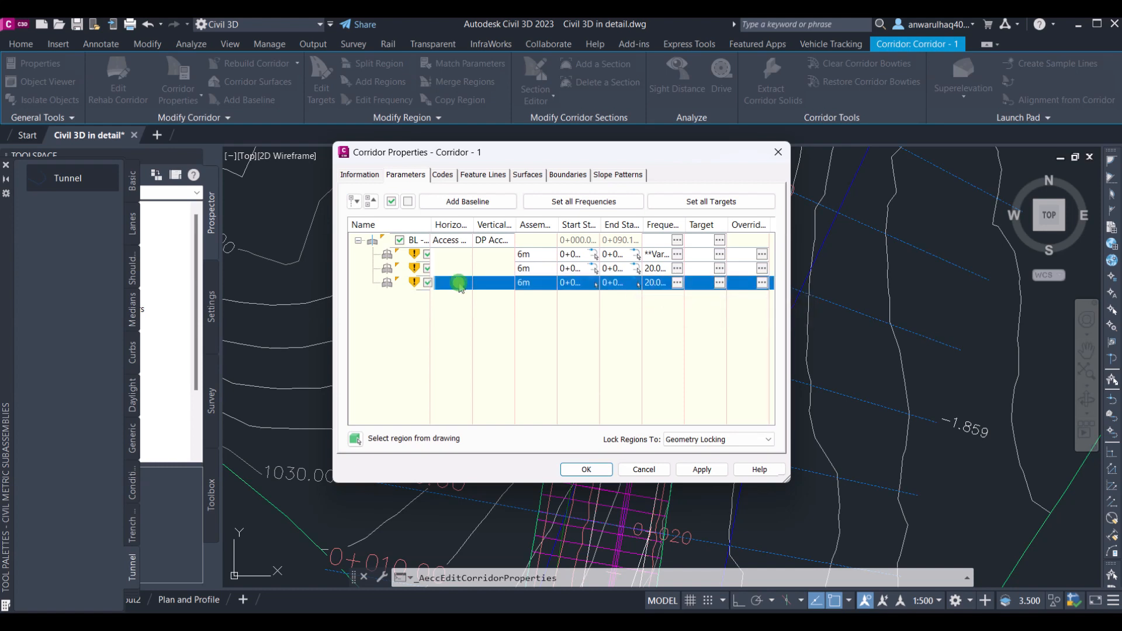
{"action": "right_click", "coordinate": [460, 284]}
{"action": "left_click", "coordinate": [533, 364]}
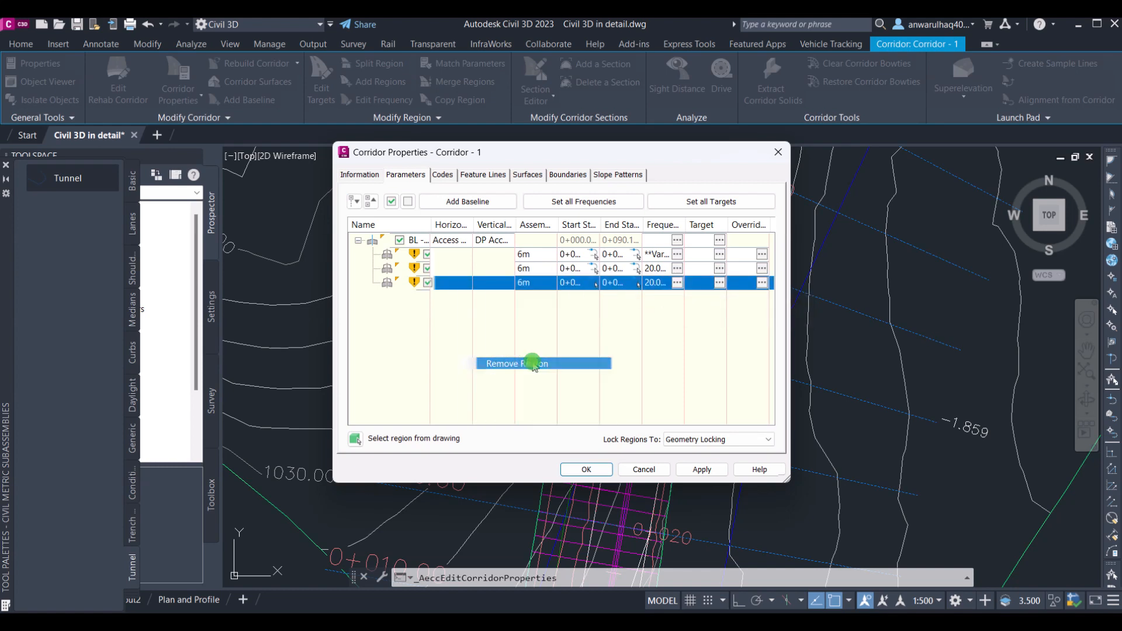
{"action": "left_click", "coordinate": [459, 273]}
{"action": "right_click", "coordinate": [458, 273]}
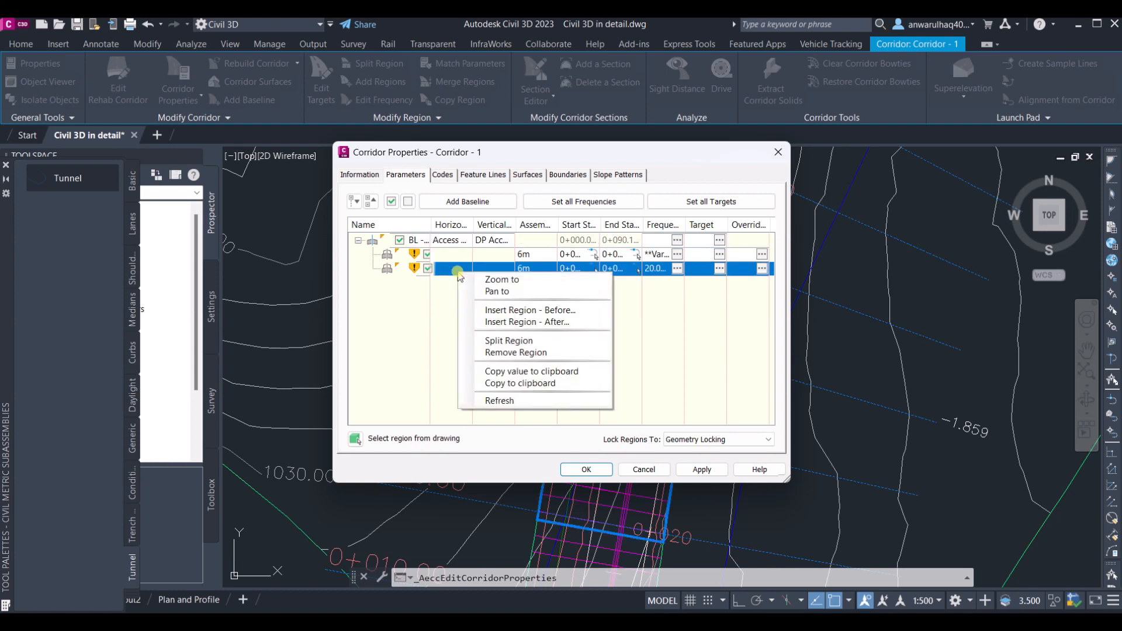
{"action": "left_click", "coordinate": [554, 354]}
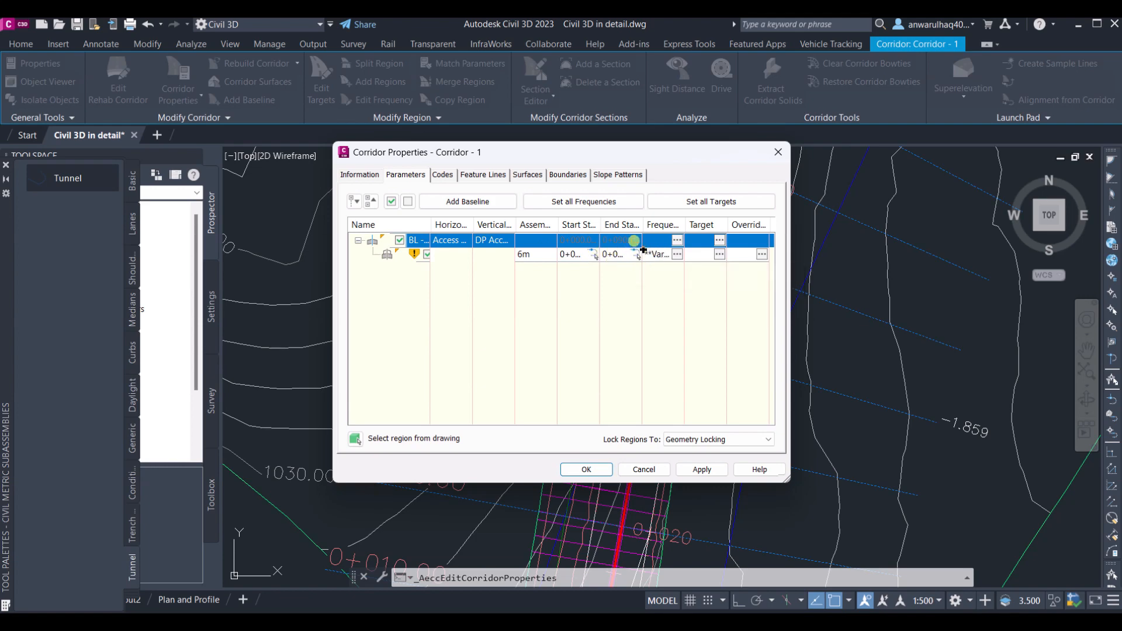
Try to pick the far end of the Access Road baseline, at station 0+090.18, as the remaining region's end station.
{"action": "left_click", "coordinate": [635, 255]}
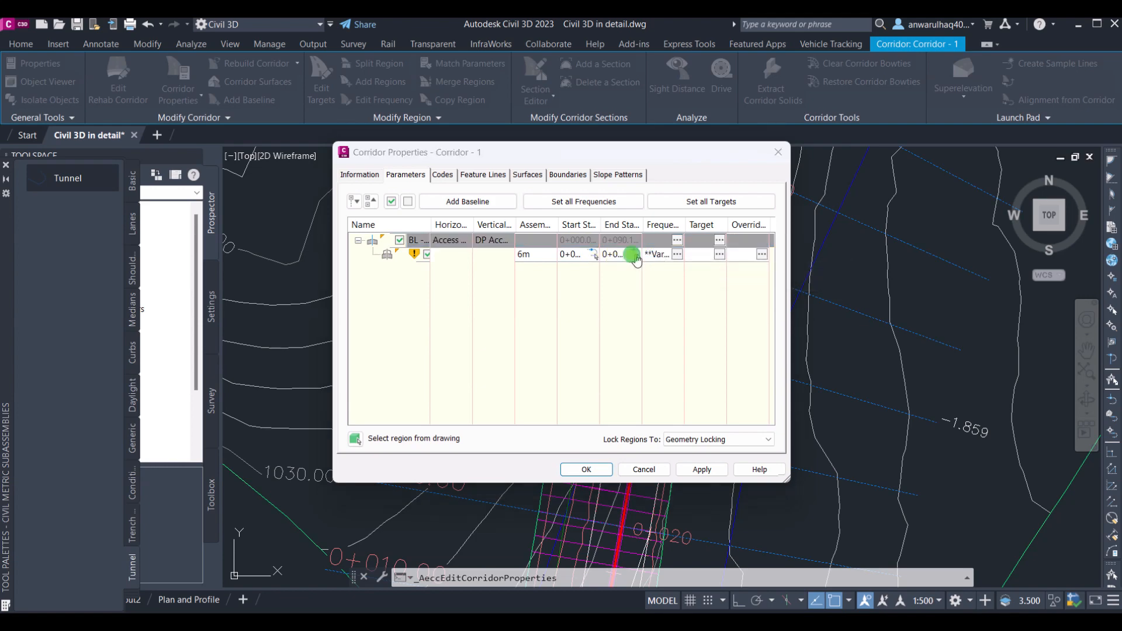
{"action": "scroll", "coordinate": [699, 286], "scroll_direction": "down", "scroll_amount": 5}
{"action": "scroll", "coordinate": [700, 289], "scroll_direction": "up", "scroll_amount": 3}
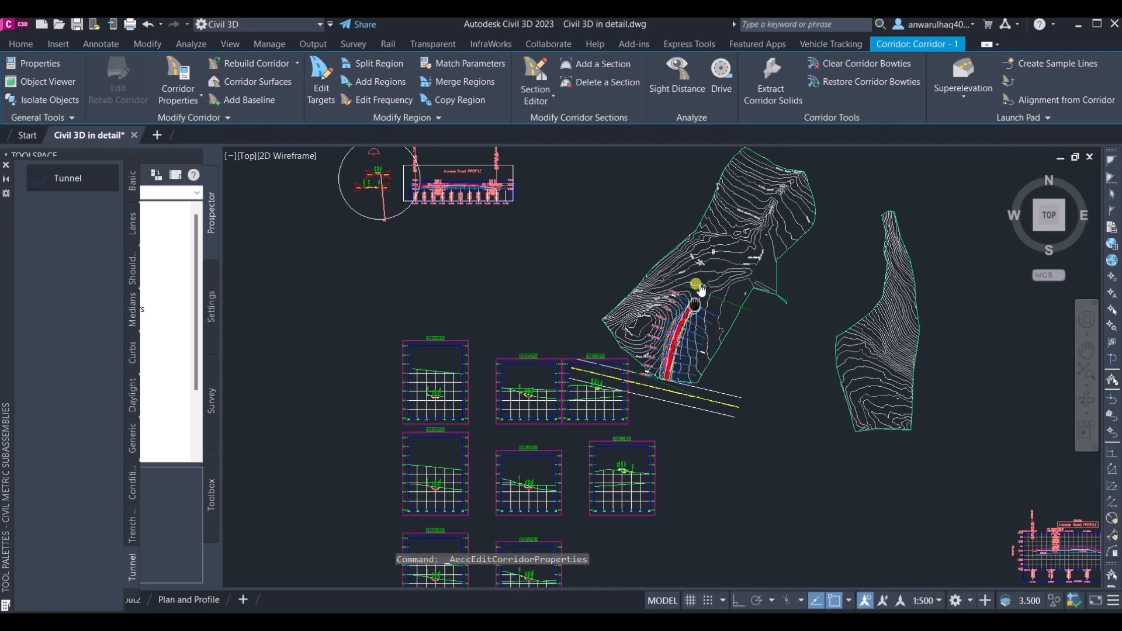
{"action": "scroll", "coordinate": [700, 288], "scroll_direction": "up", "scroll_amount": 3}
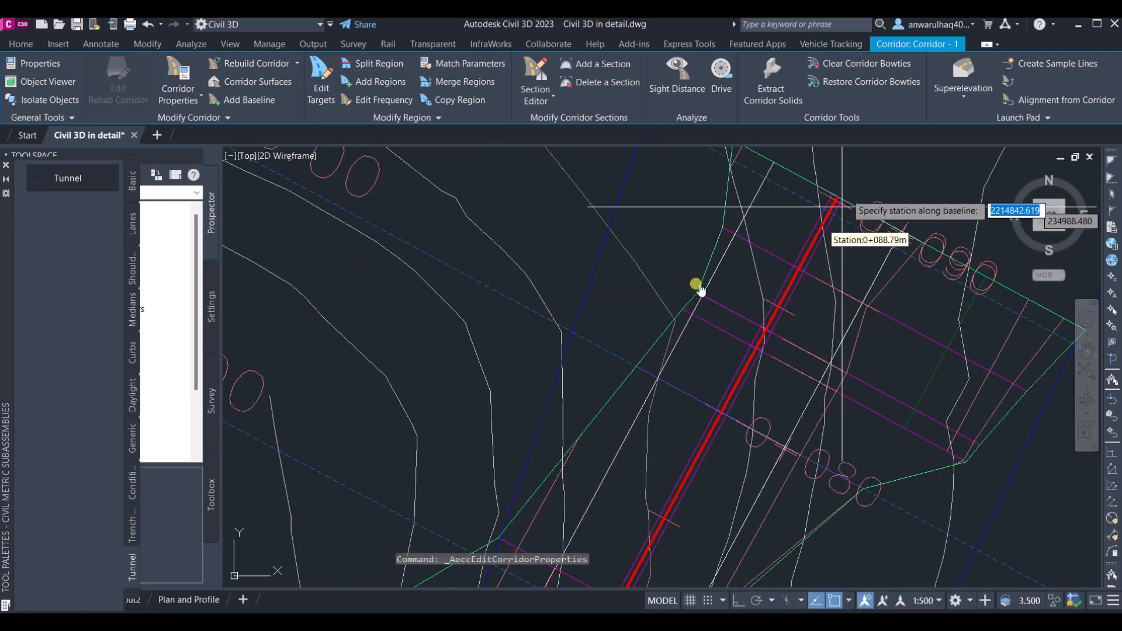
{"action": "scroll", "coordinate": [700, 288], "scroll_direction": "up", "scroll_amount": 4}
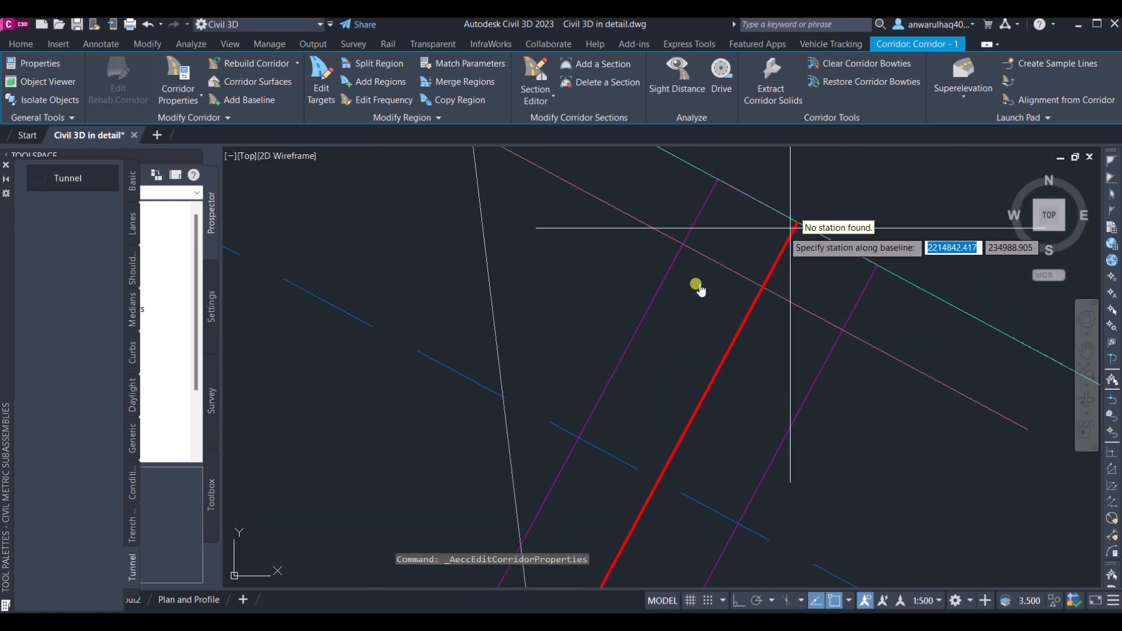
{"action": "scroll", "coordinate": [699, 289], "scroll_direction": "up", "scroll_amount": 2}
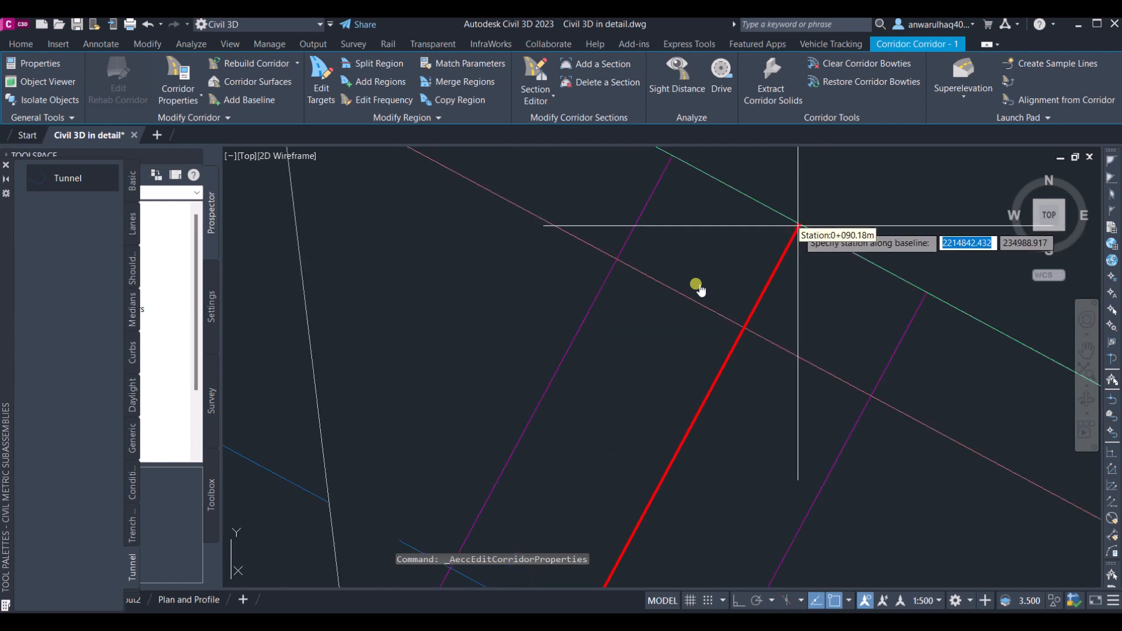
{"action": "left_click", "coordinate": [699, 286]}
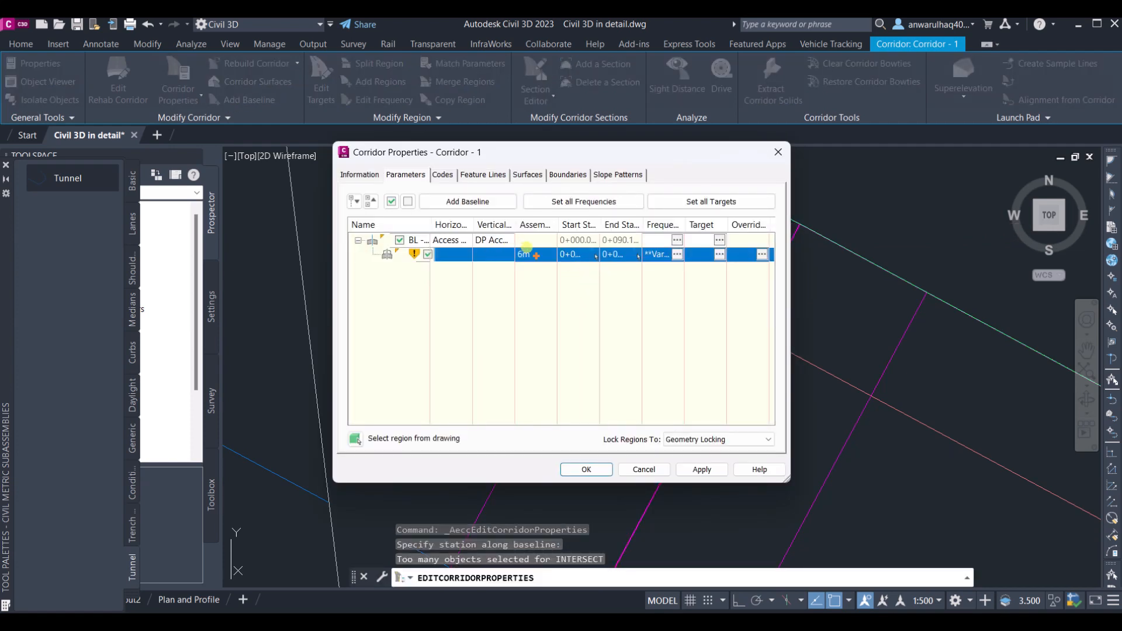
Leave the region's 6m assembly as it is, apply the corridor properties with a rebuild, and dismiss the event list.
{"action": "left_click", "coordinate": [527, 250]}
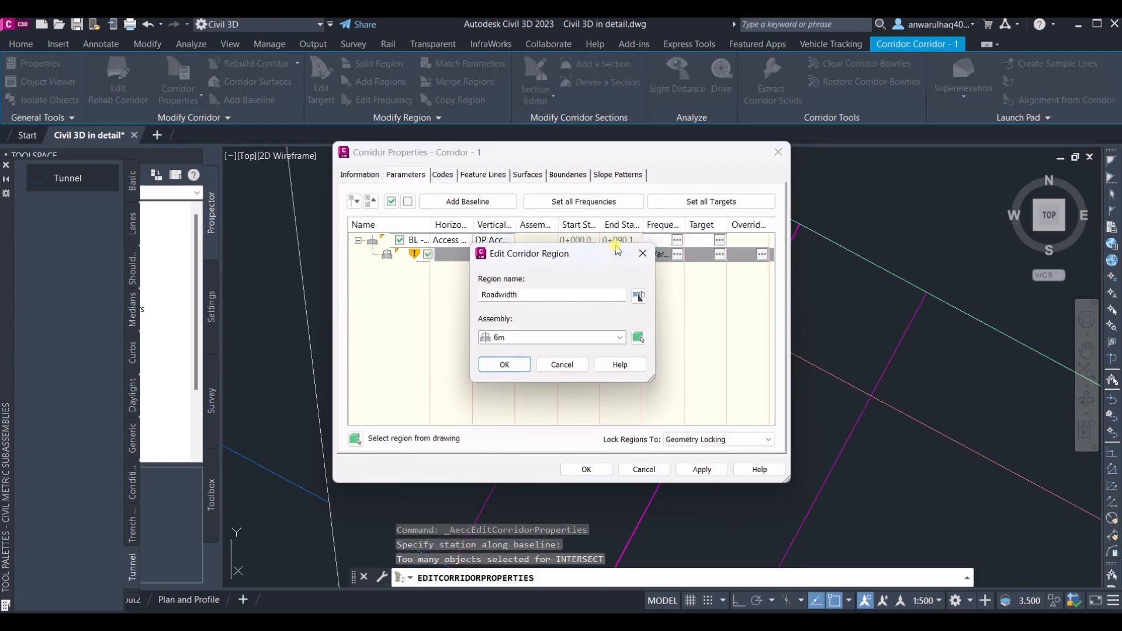
{"action": "left_click", "coordinate": [644, 253]}
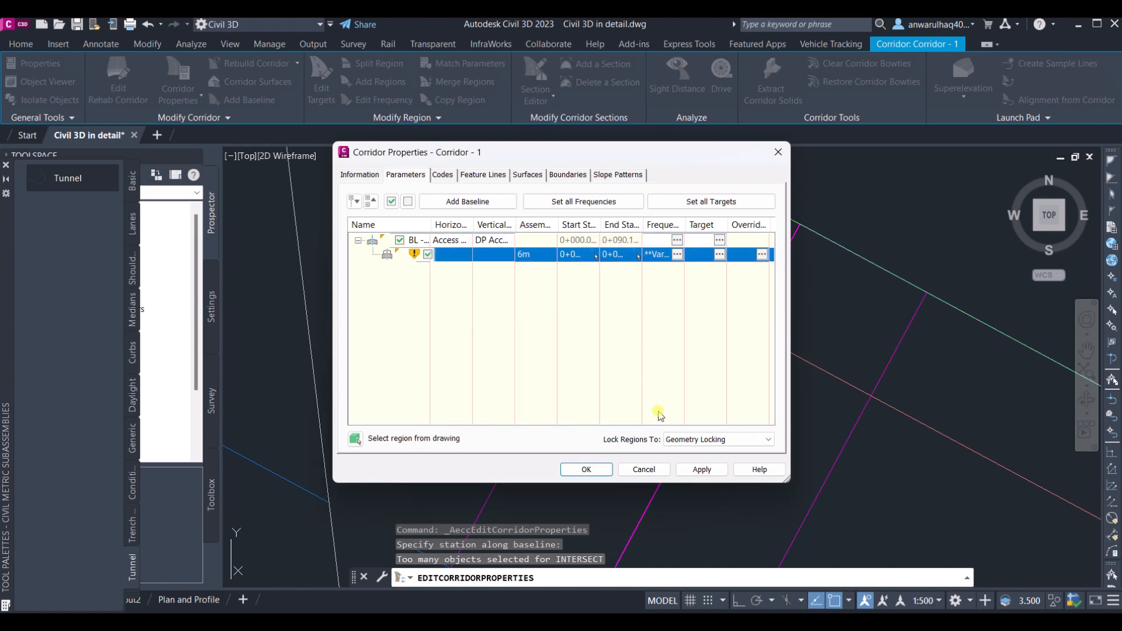
{"action": "left_click", "coordinate": [701, 468]}
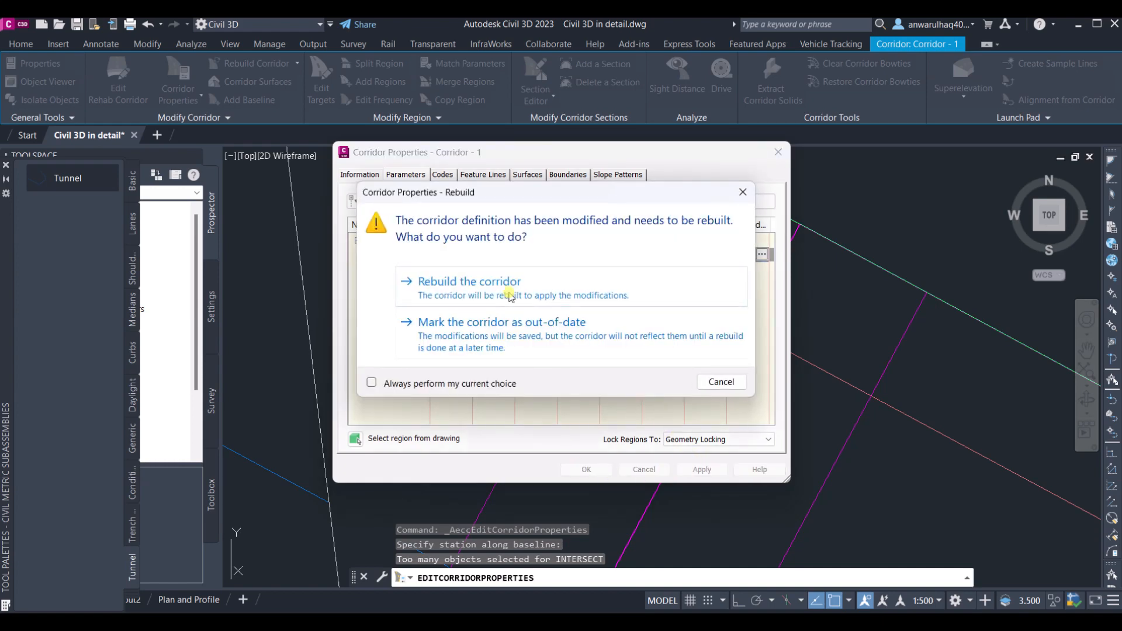
{"action": "left_click", "coordinate": [511, 294]}
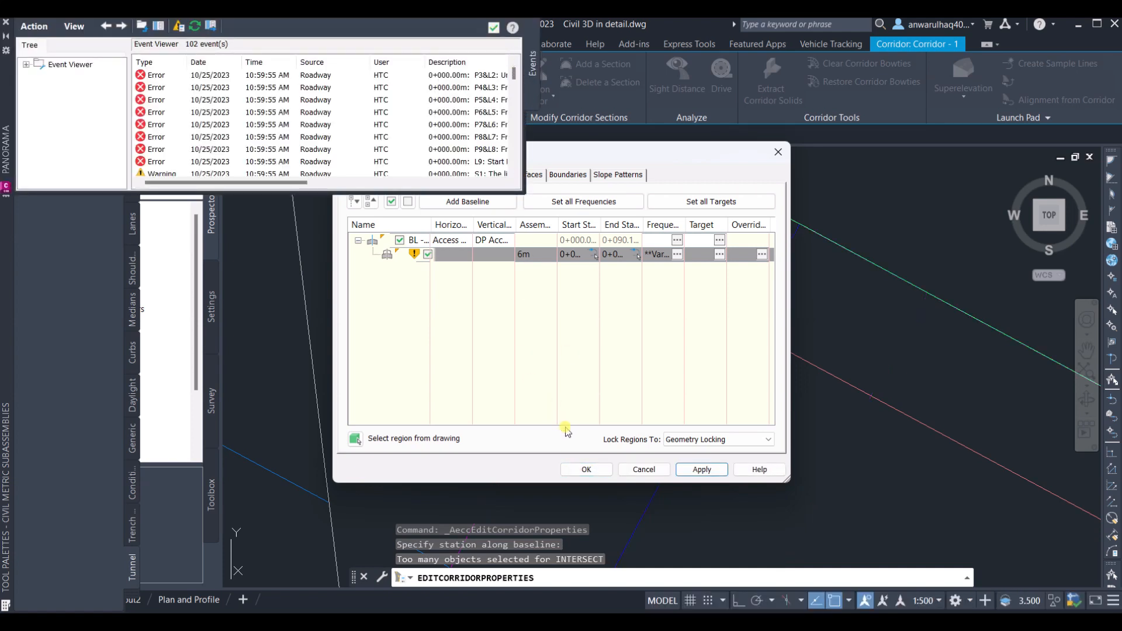
{"action": "left_click", "coordinate": [585, 469]}
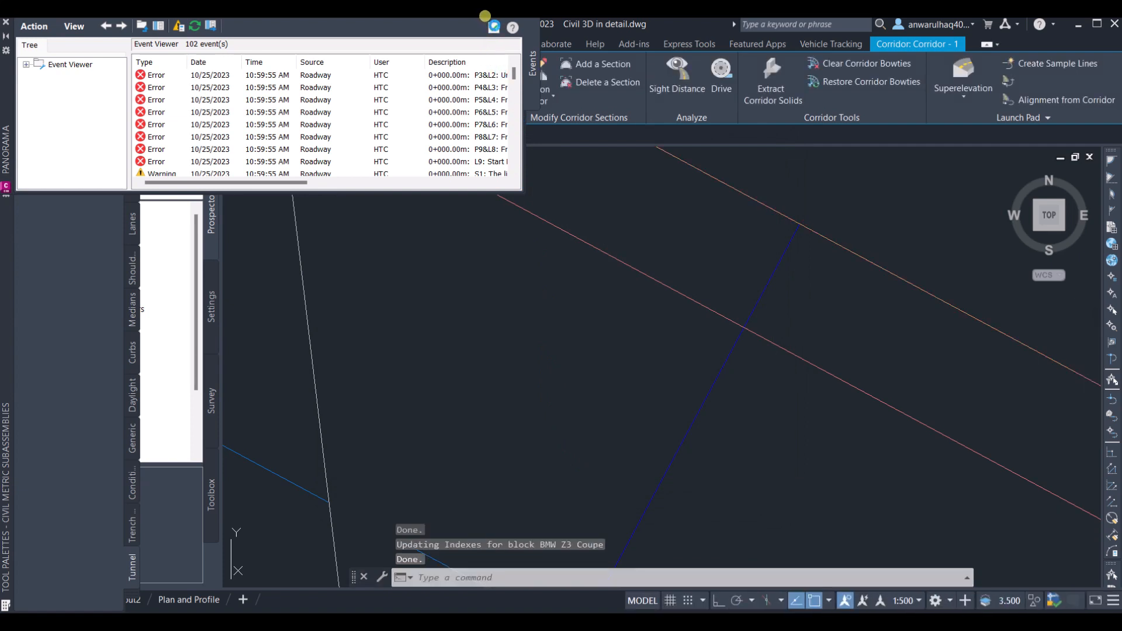
{"action": "left_click", "coordinate": [494, 25]}
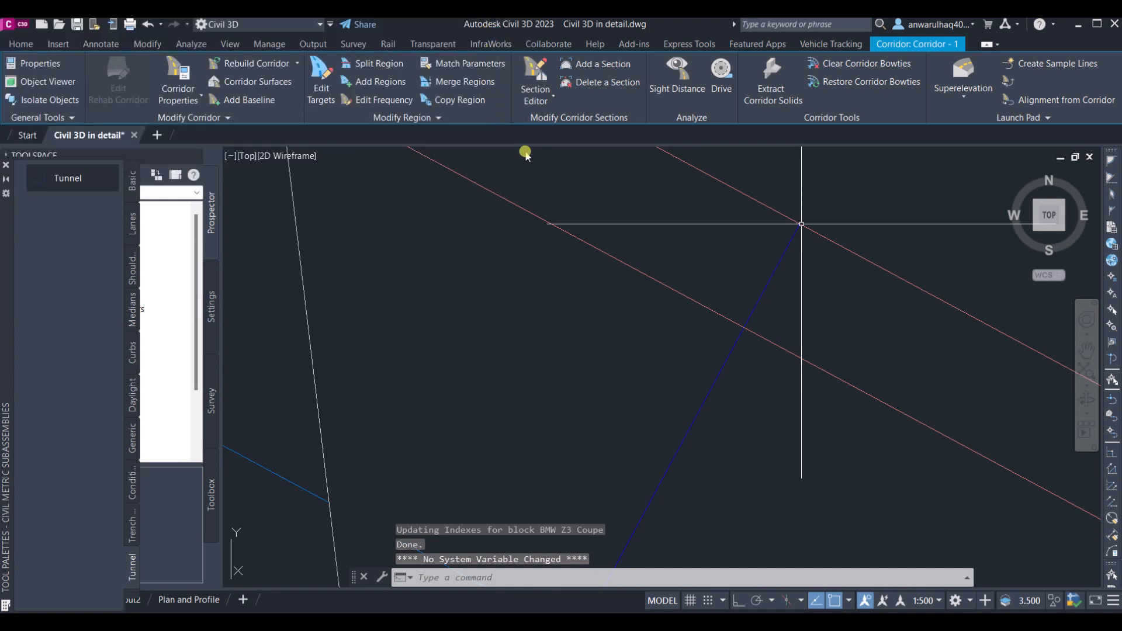
Examine the corridor plan, the cross-section views and the tunnel assembly, and select the assembly marker to check the assembly's name.
{"action": "scroll", "coordinate": [591, 298], "scroll_direction": "down", "scroll_amount": 15}
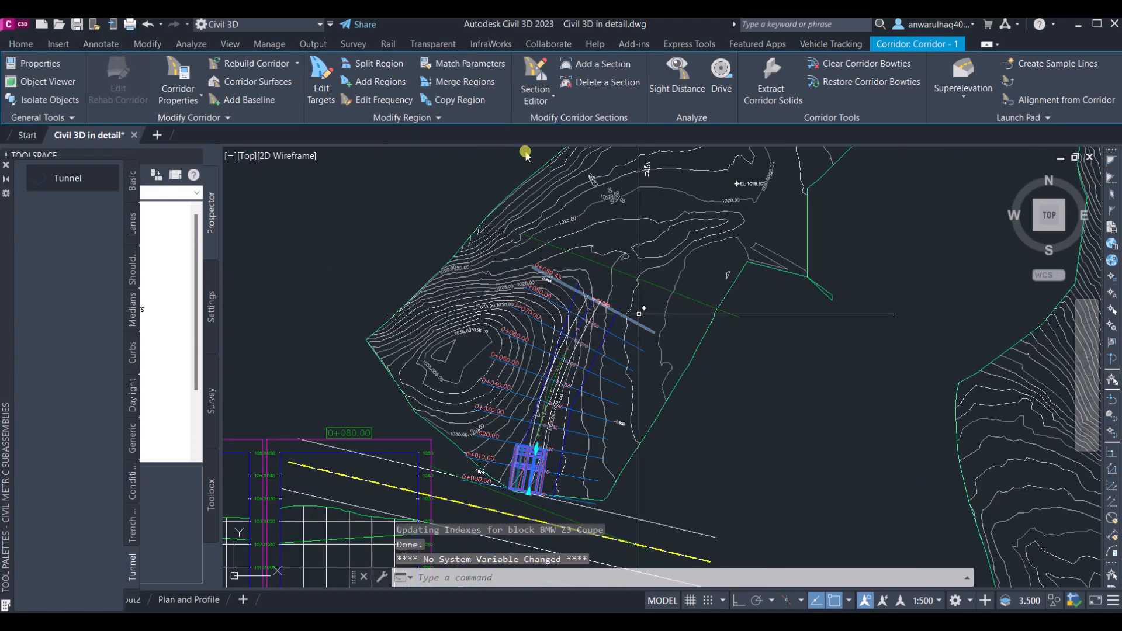
{"action": "middle_click_drag", "start_coordinate": [629, 308], "coordinate": [597, 230]}
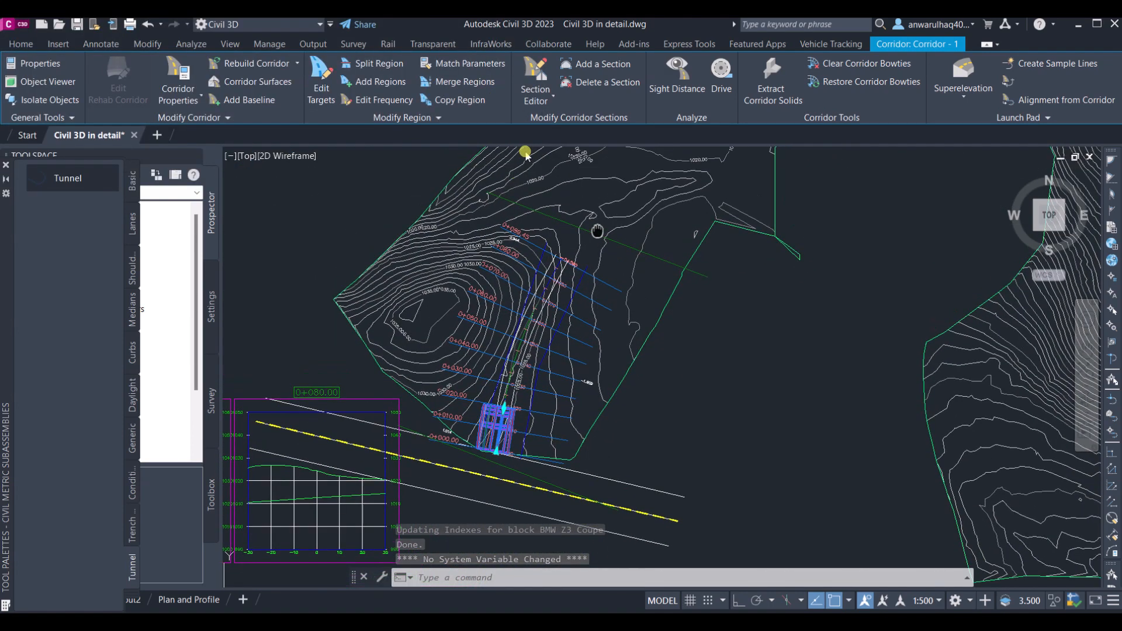
{"action": "mouse_move", "coordinate": [580, 277]}
{"action": "middle_mouse_down"}
{"action": "mouse_move", "coordinate": [639, 284]}
{"action": "mouse_move", "coordinate": [796, 233]}
{"action": "mouse_move", "coordinate": [962, 228]}
{"action": "middle_mouse_up"}
{"action": "scroll", "coordinate": [525, 153], "scroll_direction": "down", "scroll_amount": 5}
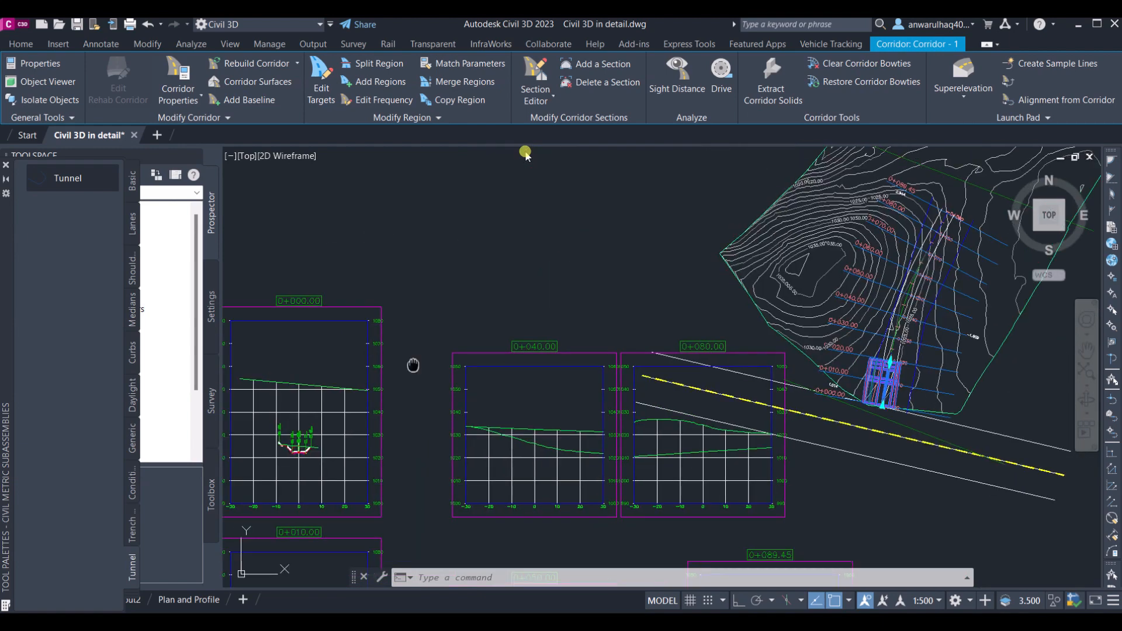
{"action": "scroll", "coordinate": [479, 225], "scroll_direction": "up", "scroll_amount": 2}
{"action": "middle_click_drag", "start_coordinate": [493, 209], "coordinate": [493, 339]}
{"action": "scroll", "coordinate": [484, 254], "scroll_direction": "up", "scroll_amount": 10}
{"action": "scroll", "coordinate": [594, 357], "scroll_direction": "up", "scroll_amount": 4}
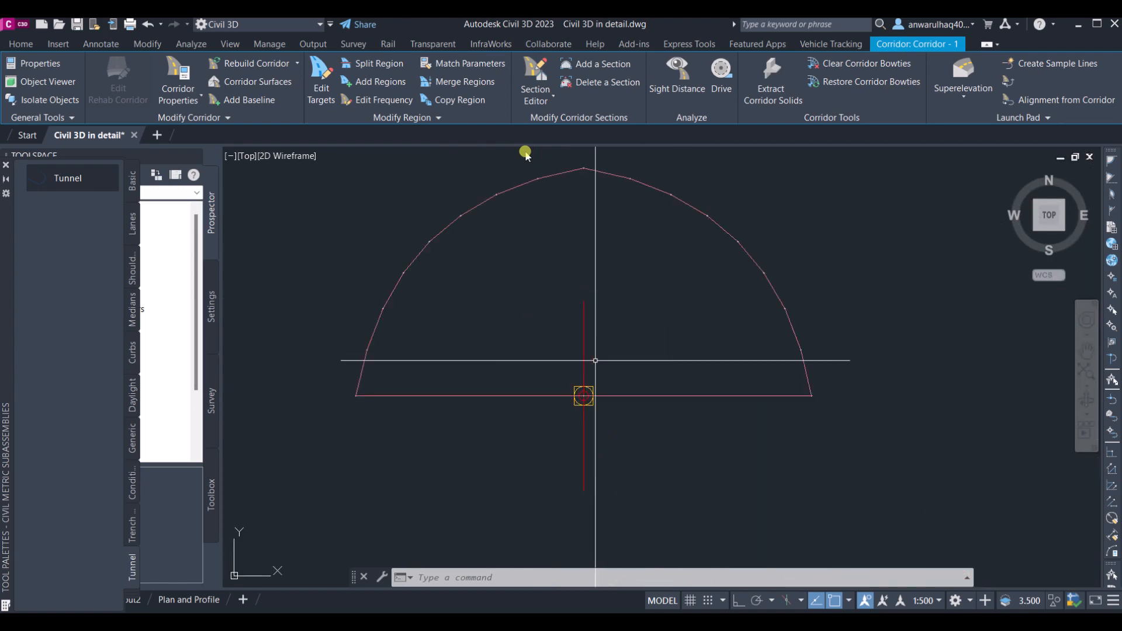
{"action": "left_click", "coordinate": [584, 350]}
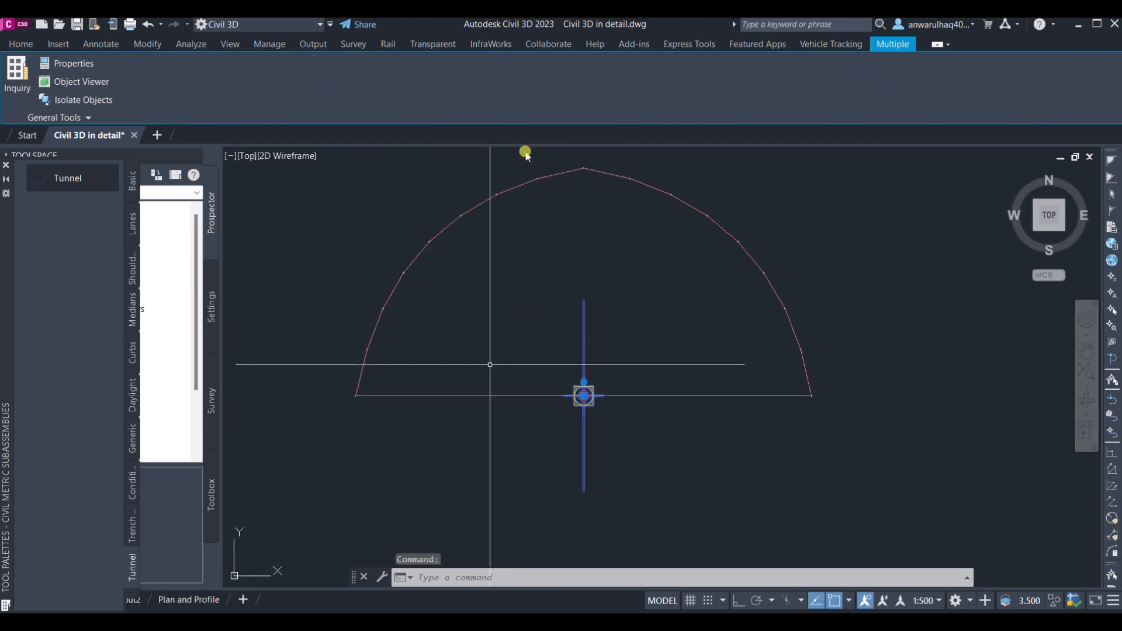
{"action": "key", "text": "Escape"}
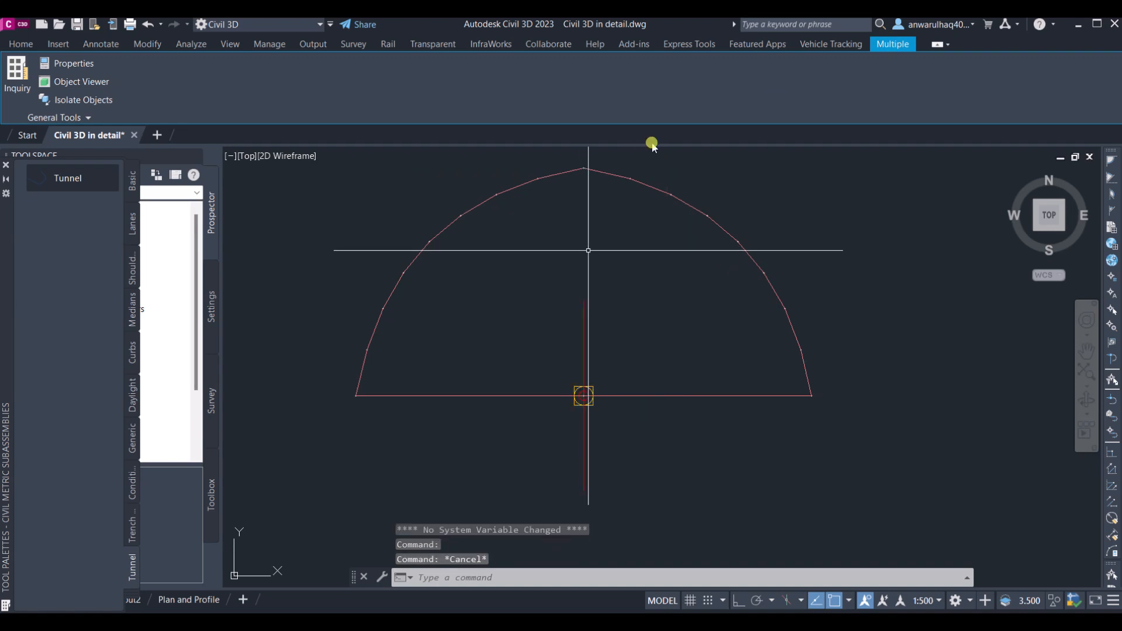
{"action": "left_click", "coordinate": [585, 314]}
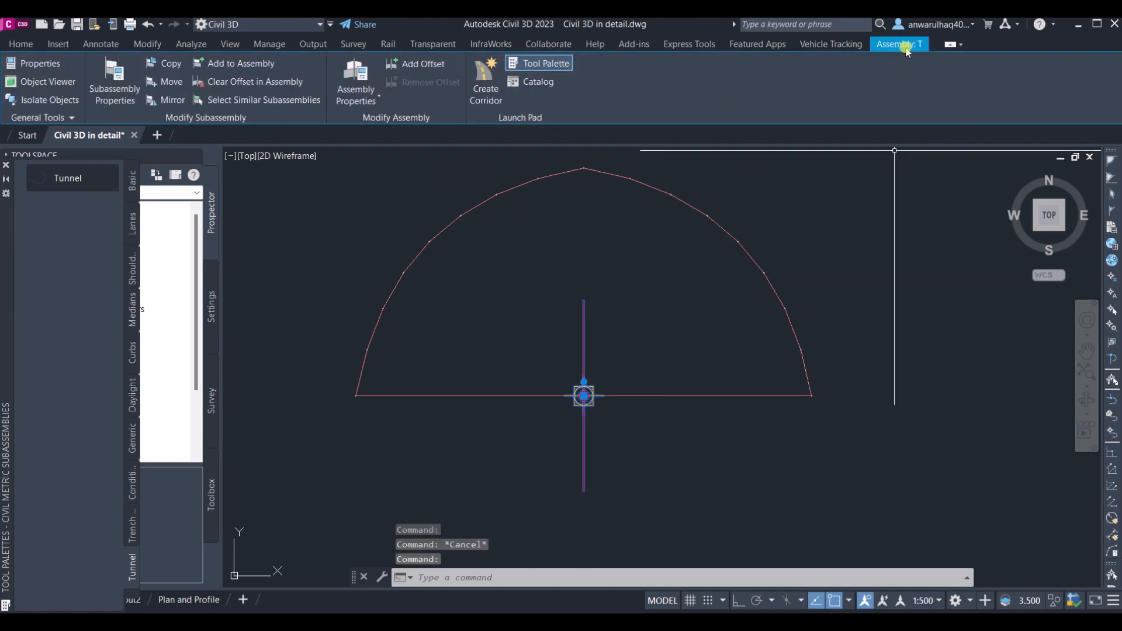
{"action": "key", "text": "Escape"}
Reopen the properties of the short corridor between 0+000 and 0+020 and assign assembly T to its Roadwidth region.
{"action": "scroll", "coordinate": [683, 435], "scroll_direction": "down", "scroll_amount": 8}
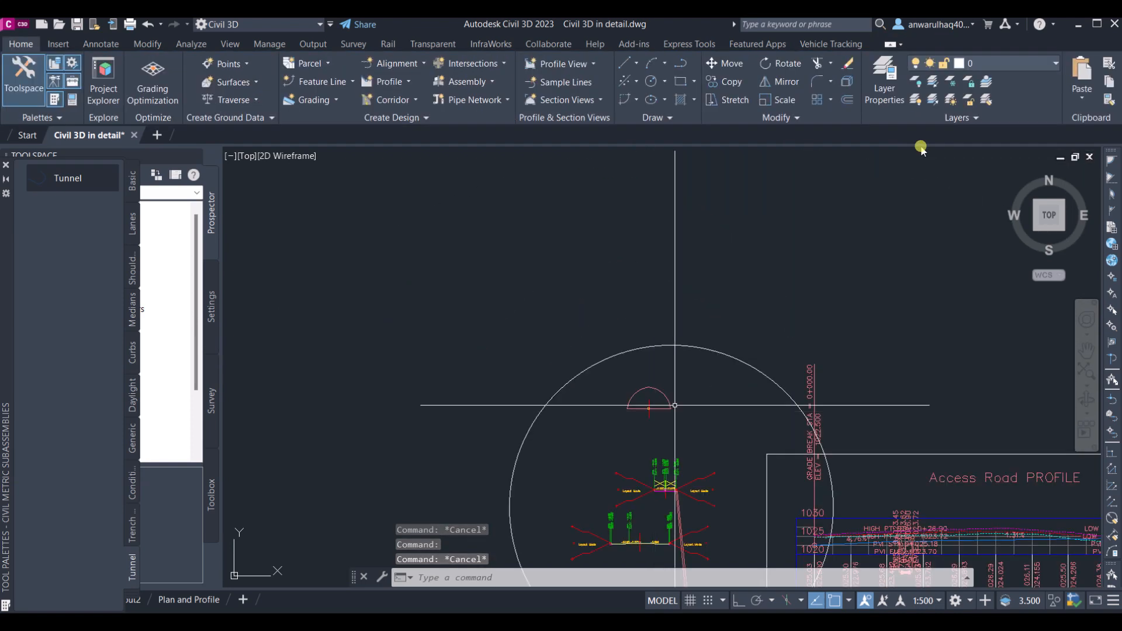
{"action": "middle_click_drag", "start_coordinate": [683, 443], "coordinate": [587, 340]}
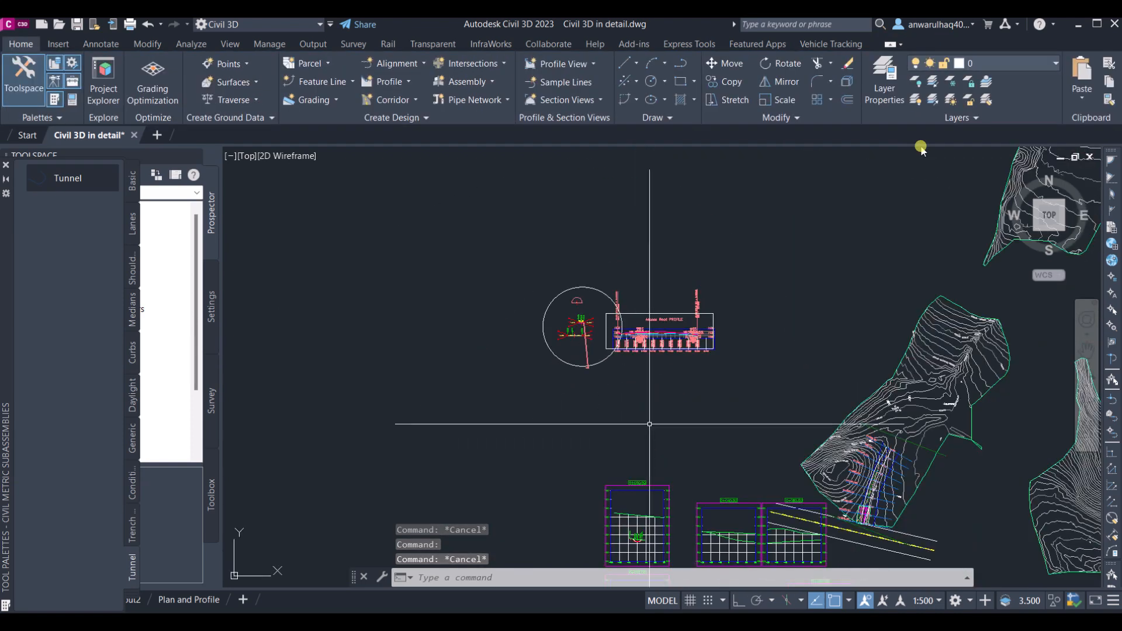
{"action": "scroll", "coordinate": [639, 367], "scroll_direction": "down", "scroll_amount": 2}
{"action": "scroll", "coordinate": [777, 462], "scroll_direction": "up", "scroll_amount": 10}
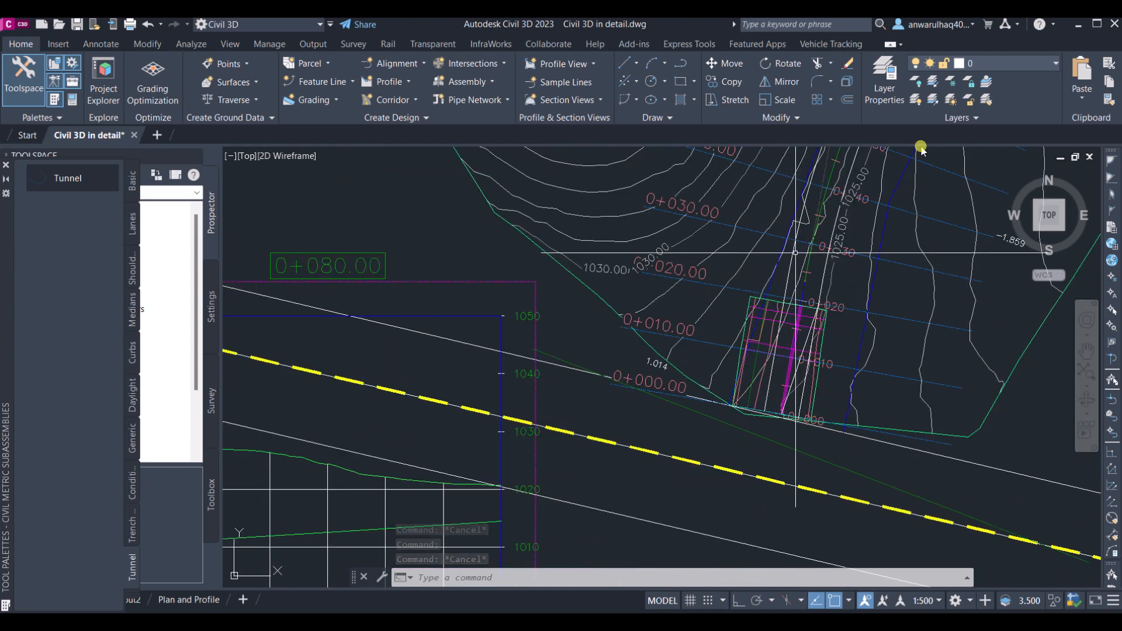
{"action": "scroll", "coordinate": [788, 333], "scroll_direction": "up", "scroll_amount": 4}
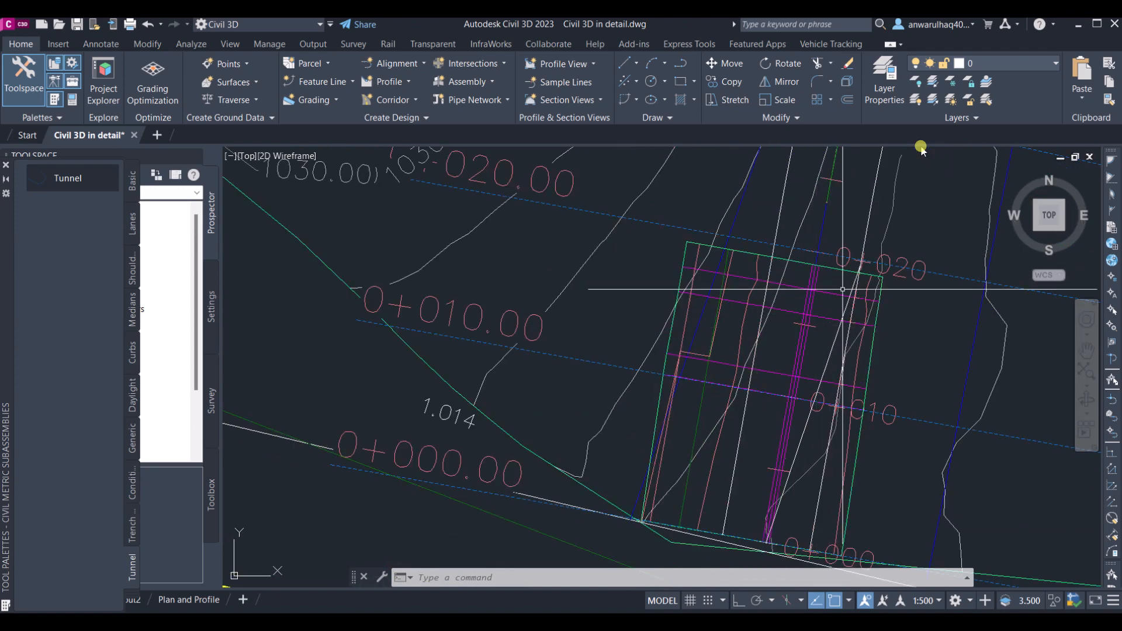
{"action": "left_click", "coordinate": [842, 296]}
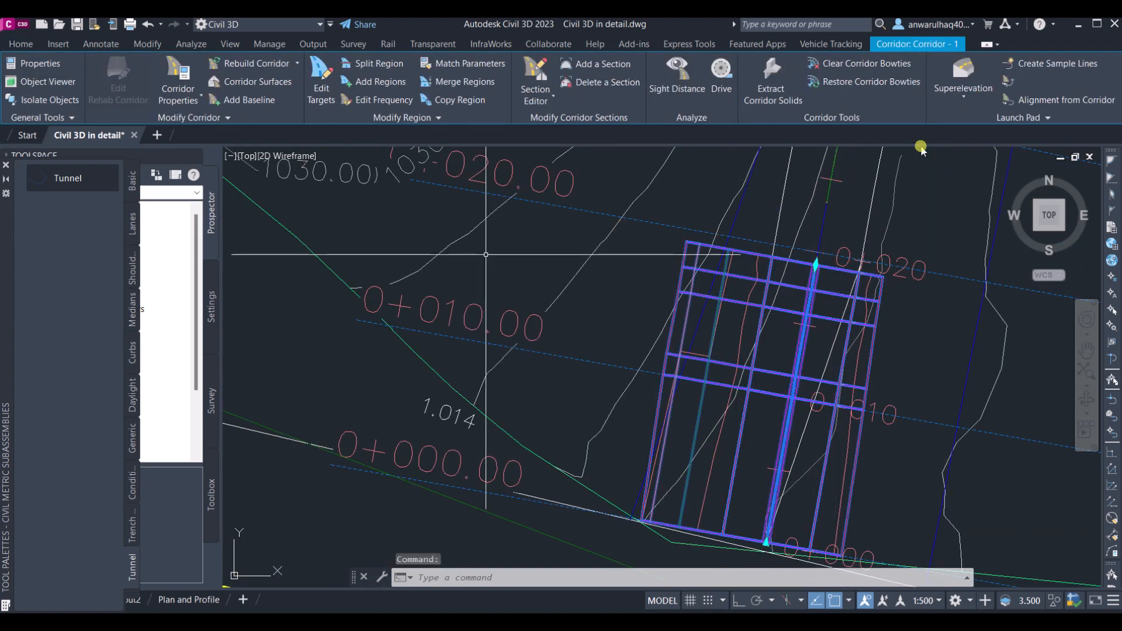
{"action": "left_click", "coordinate": [191, 80]}
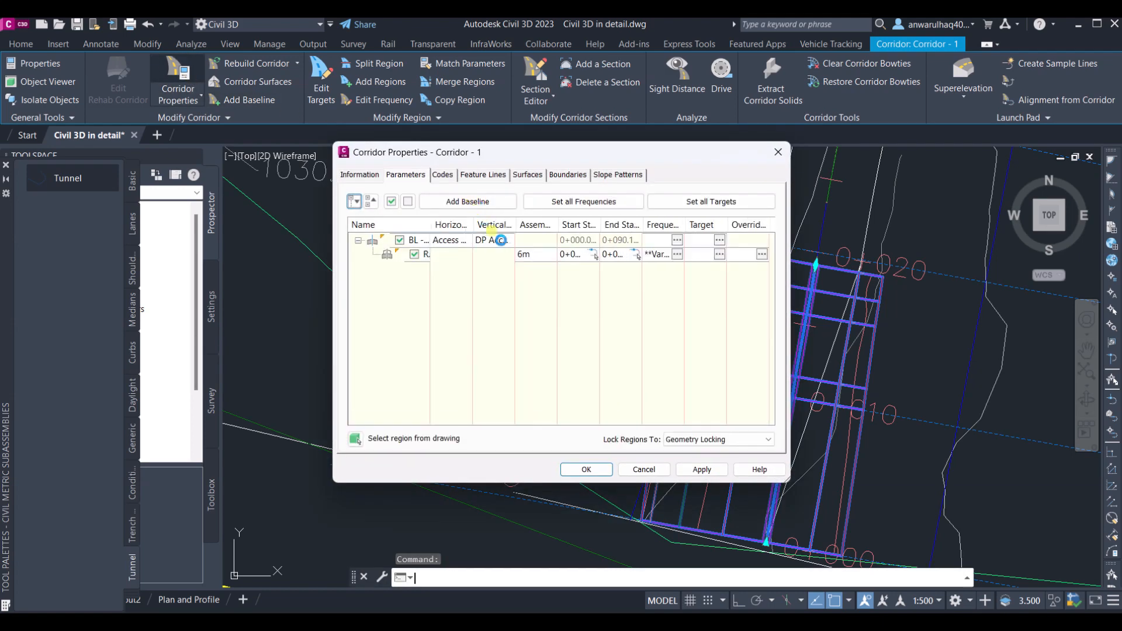
{"action": "left_click", "coordinate": [548, 258]}
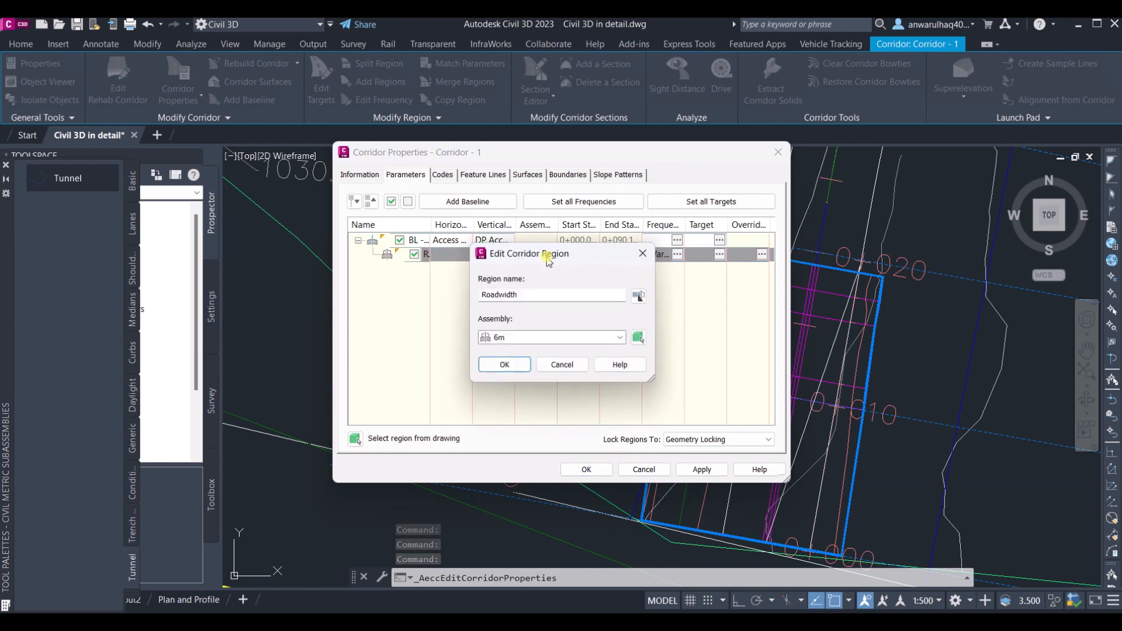
{"action": "left_click", "coordinate": [552, 339]}
{"action": "left_click", "coordinate": [505, 377]}
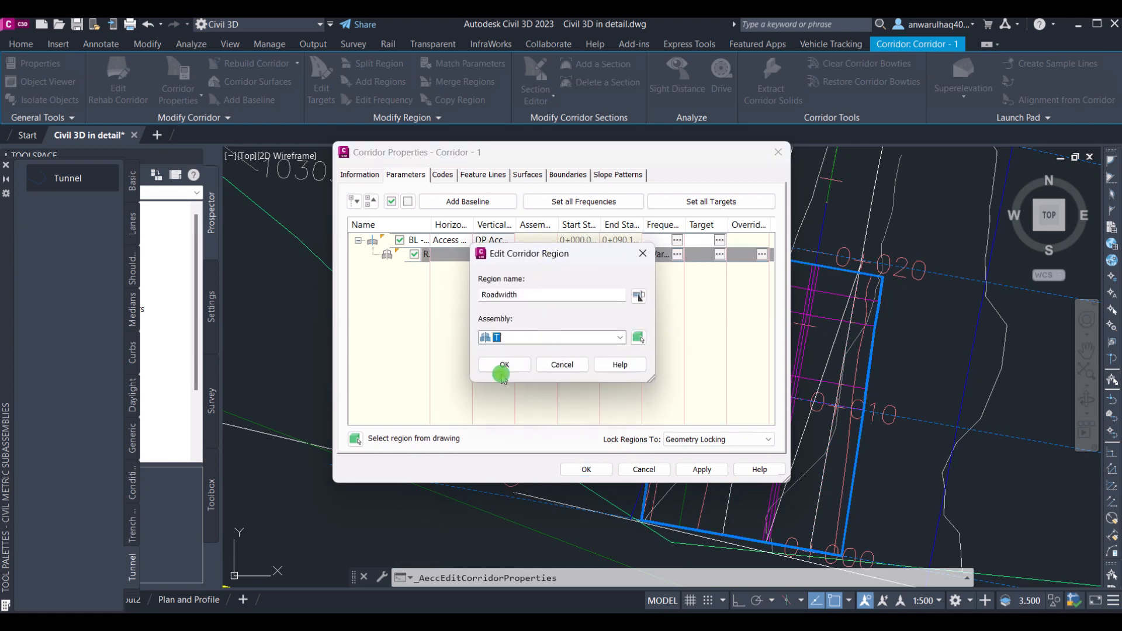
{"action": "left_click", "coordinate": [518, 367]}
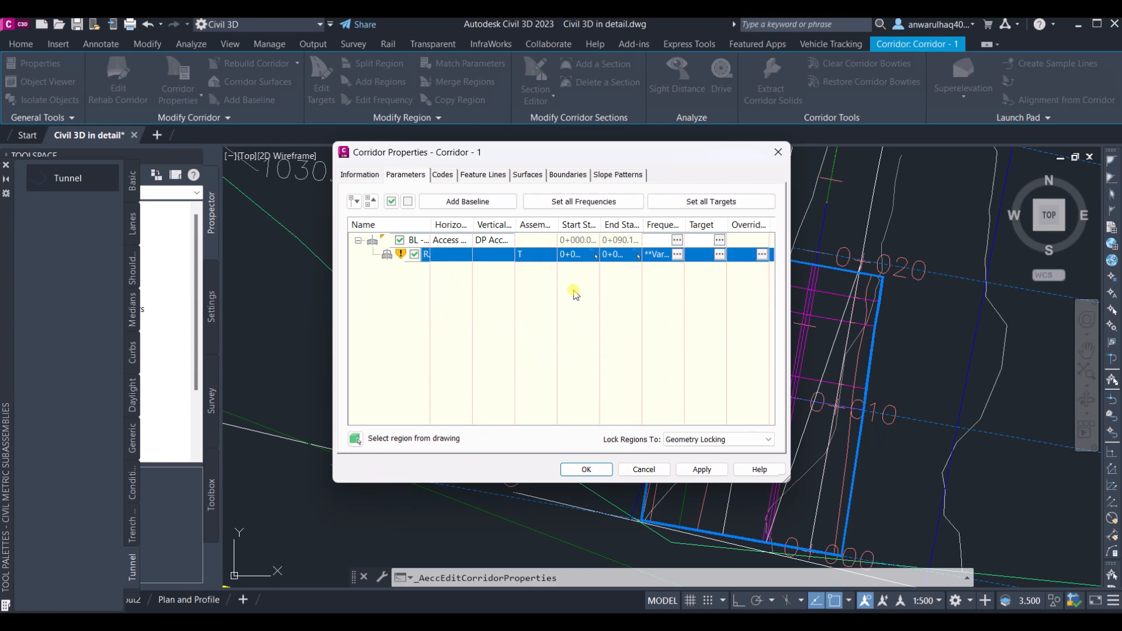
Set the region's end station by picking the far end of the Access Road baseline near station 0+090.
{"action": "key", "text": "Return"}
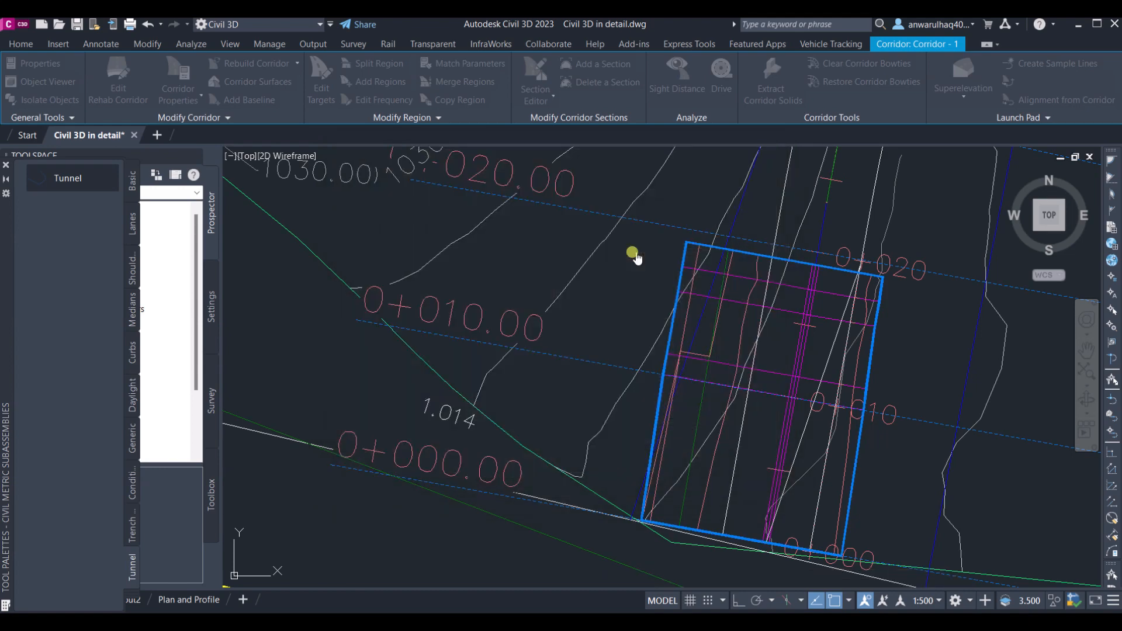
{"action": "scroll", "coordinate": [636, 261], "scroll_direction": "down", "scroll_amount": 4}
{"action": "middle_click_drag", "start_coordinate": [714, 304], "coordinate": [645, 412]}
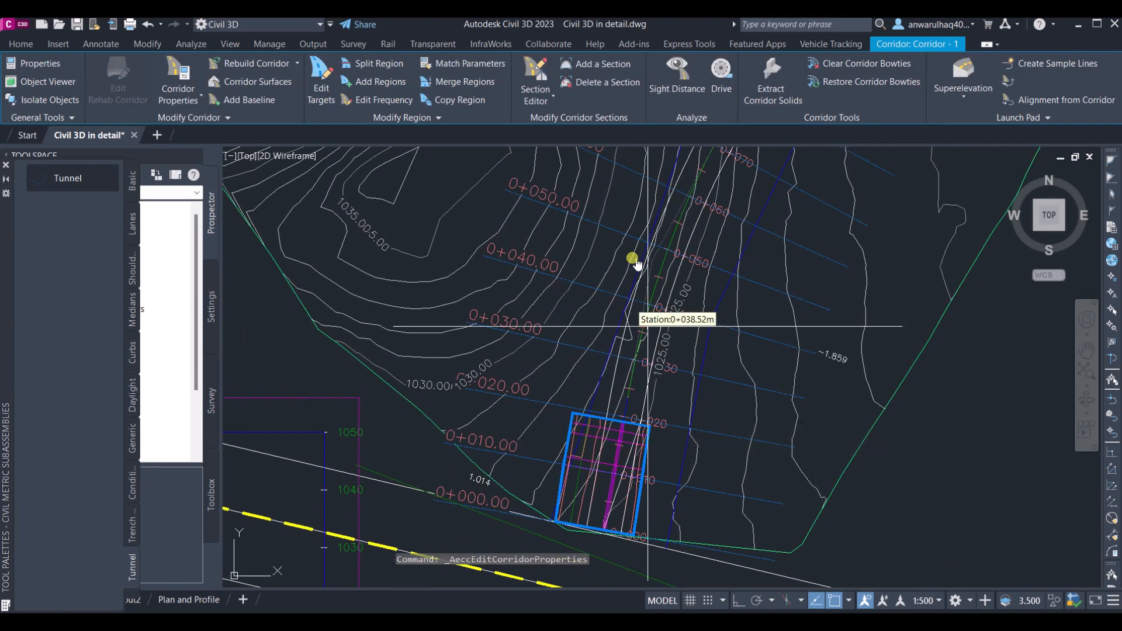
{"action": "middle_click_drag", "start_coordinate": [648, 326], "coordinate": [567, 484]}
{"action": "scroll", "coordinate": [636, 263], "scroll_direction": "up", "scroll_amount": 6}
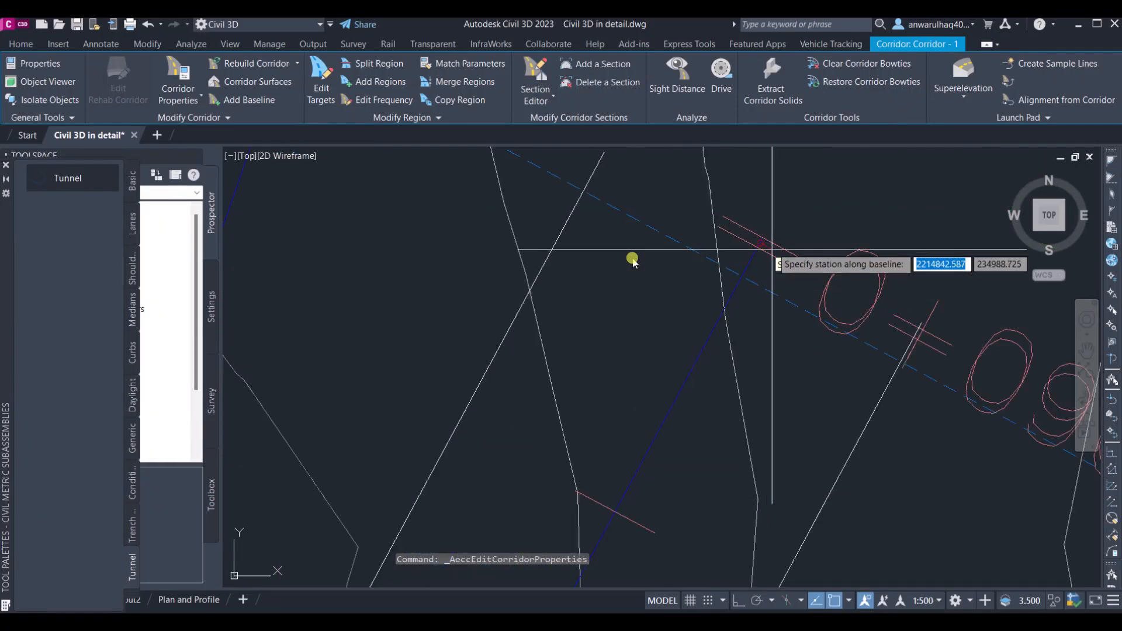
{"action": "left_click", "coordinate": [633, 259]}
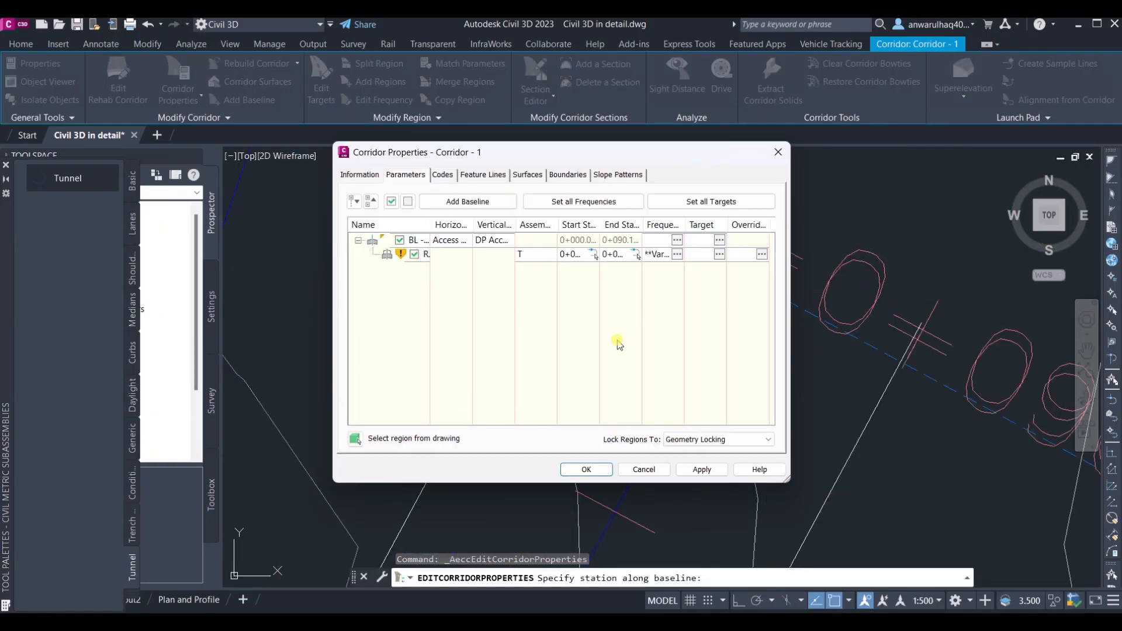
Apply the modified region parameters, rebuild the corridor and close its properties.
{"action": "left_click", "coordinate": [710, 470]}
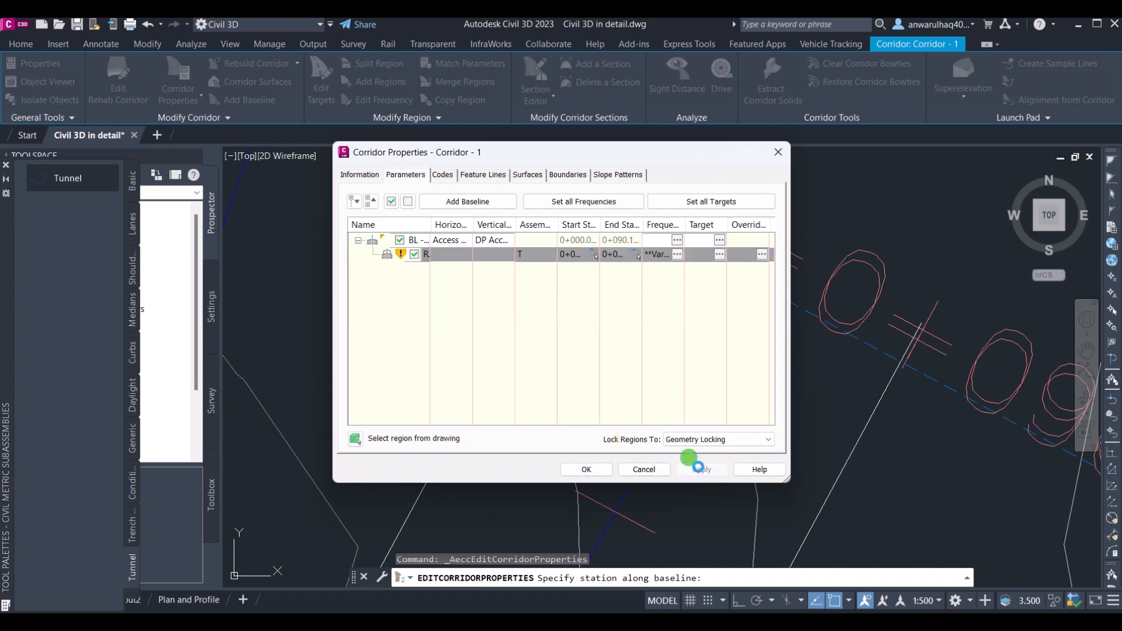
{"action": "left_click", "coordinate": [465, 296]}
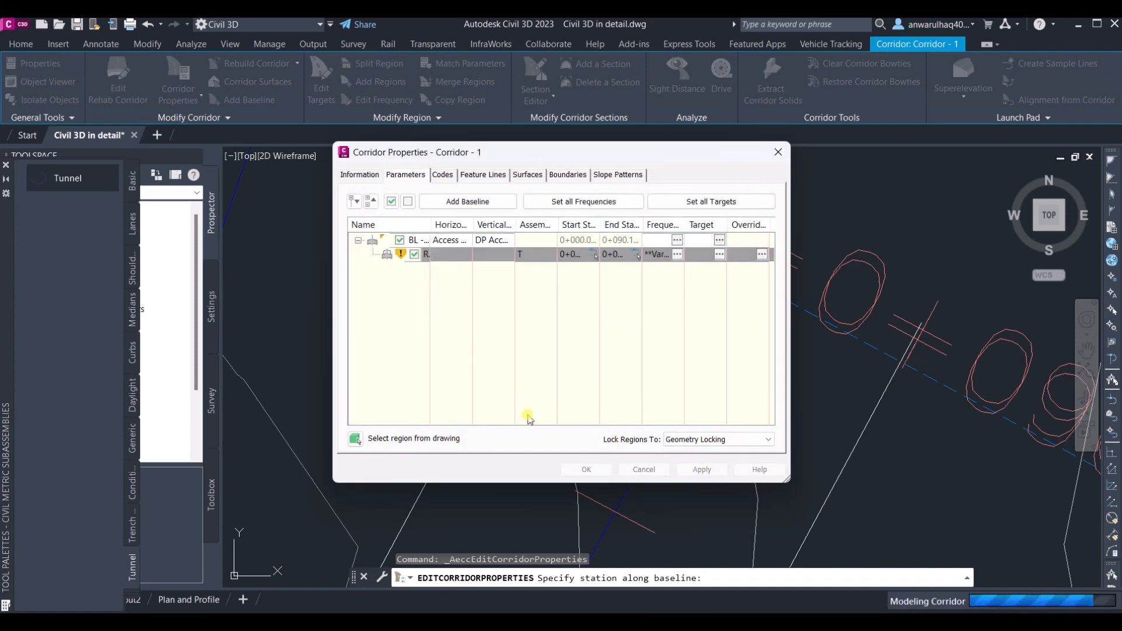
{"action": "left_click", "coordinate": [586, 470]}
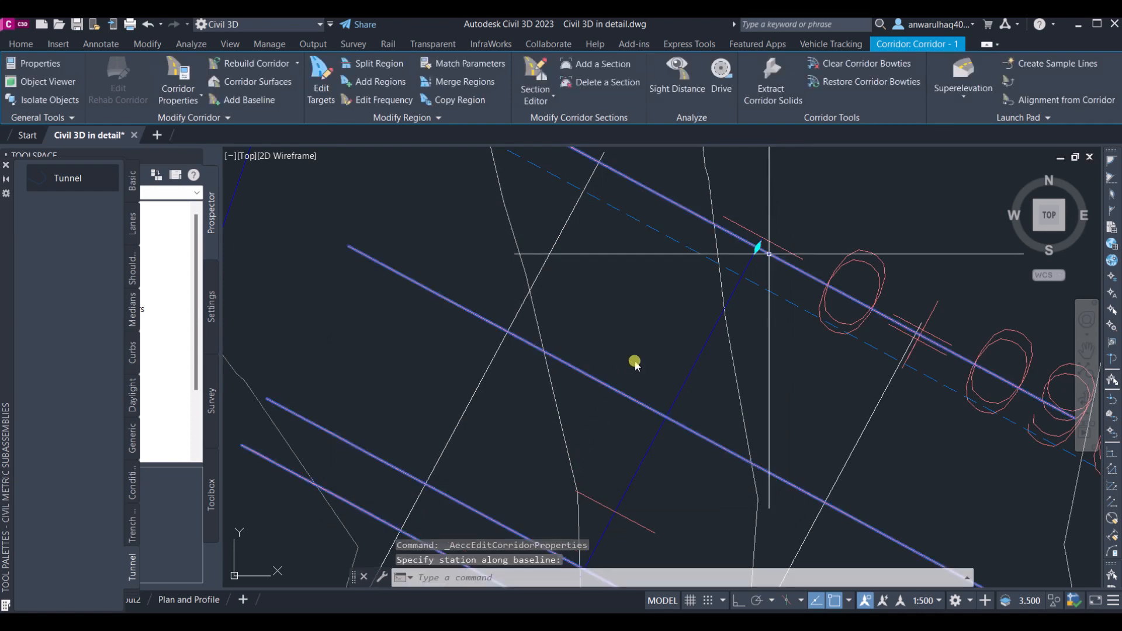
Examine the rebuilt corridor in plan from 0+000 to 0+090 and the tunnel outline in the 0+000 section view.
{"action": "scroll", "coordinate": [613, 358], "scroll_direction": "down", "scroll_amount": 5}
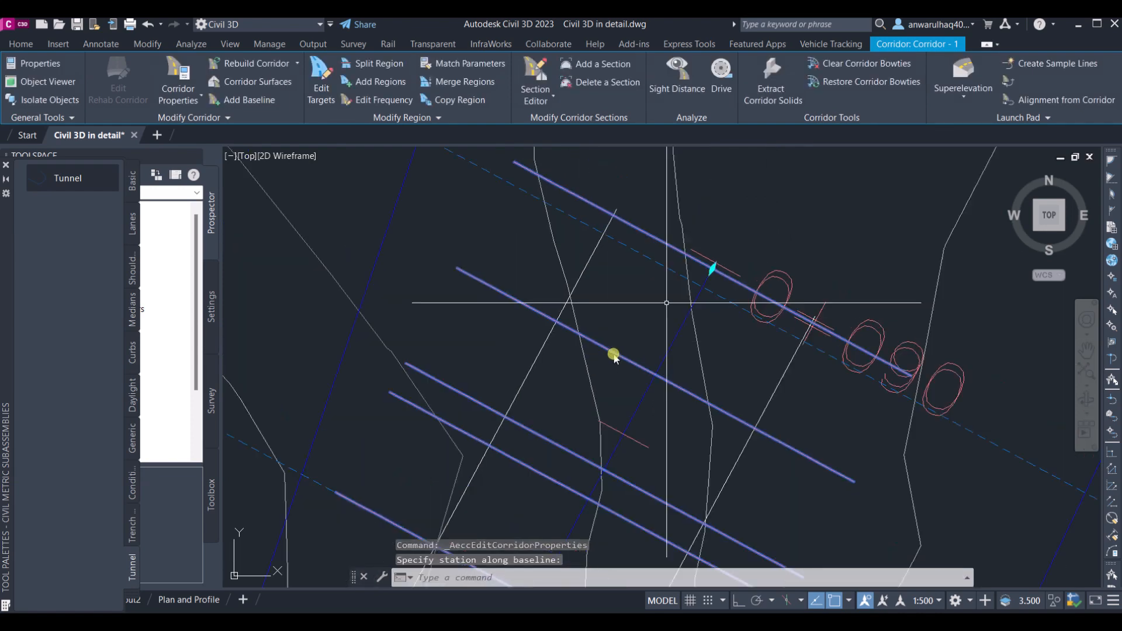
{"action": "scroll", "coordinate": [614, 357], "scroll_direction": "down", "scroll_amount": 4}
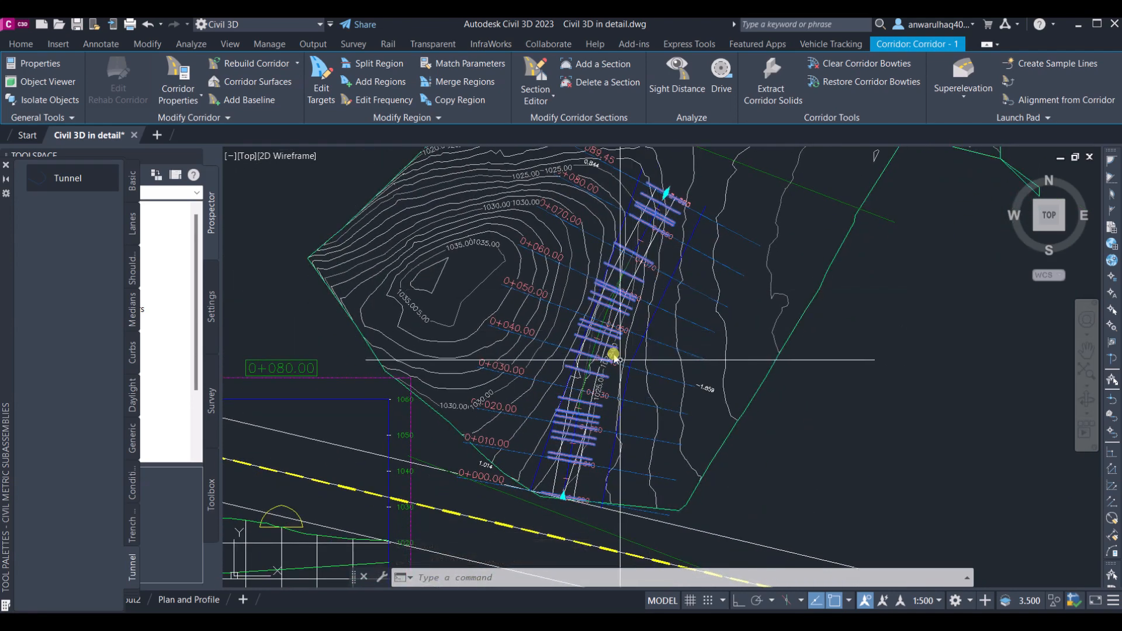
{"action": "middle_click_drag", "start_coordinate": [638, 548], "coordinate": [739, 467]}
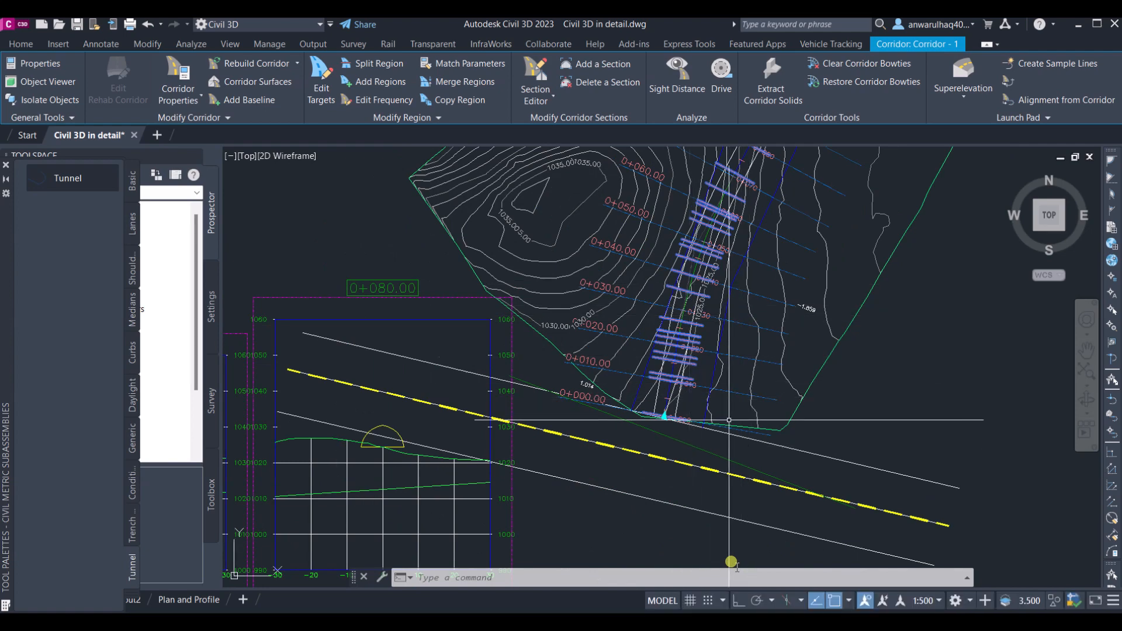
{"action": "scroll", "coordinate": [735, 566], "scroll_direction": "down", "scroll_amount": 4}
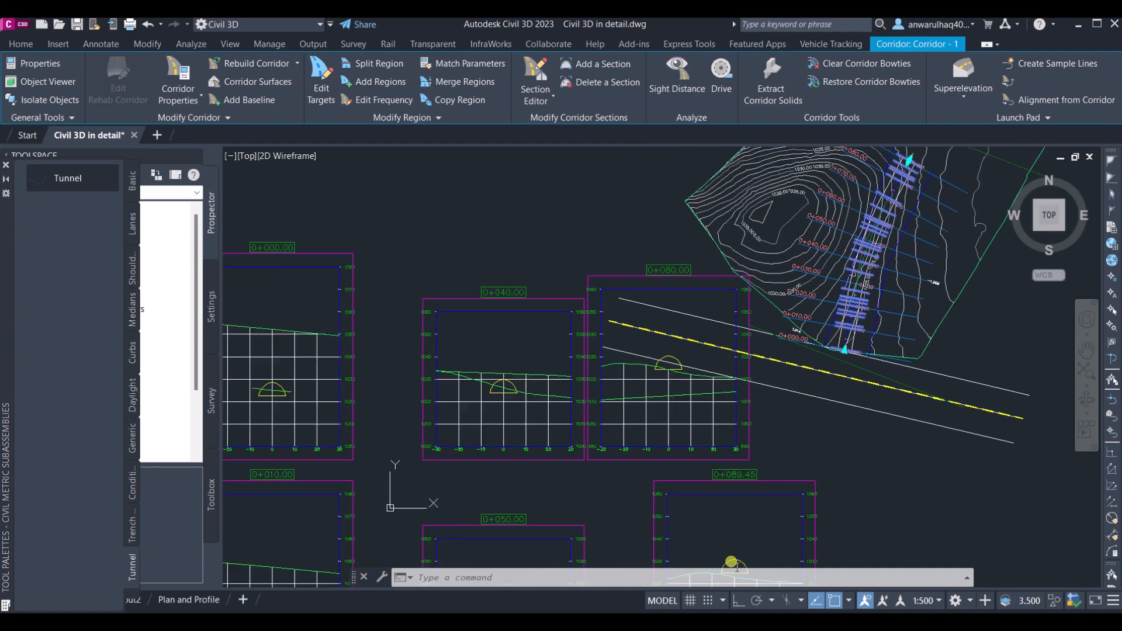
{"action": "scroll", "coordinate": [736, 565], "scroll_direction": "up", "scroll_amount": 6}
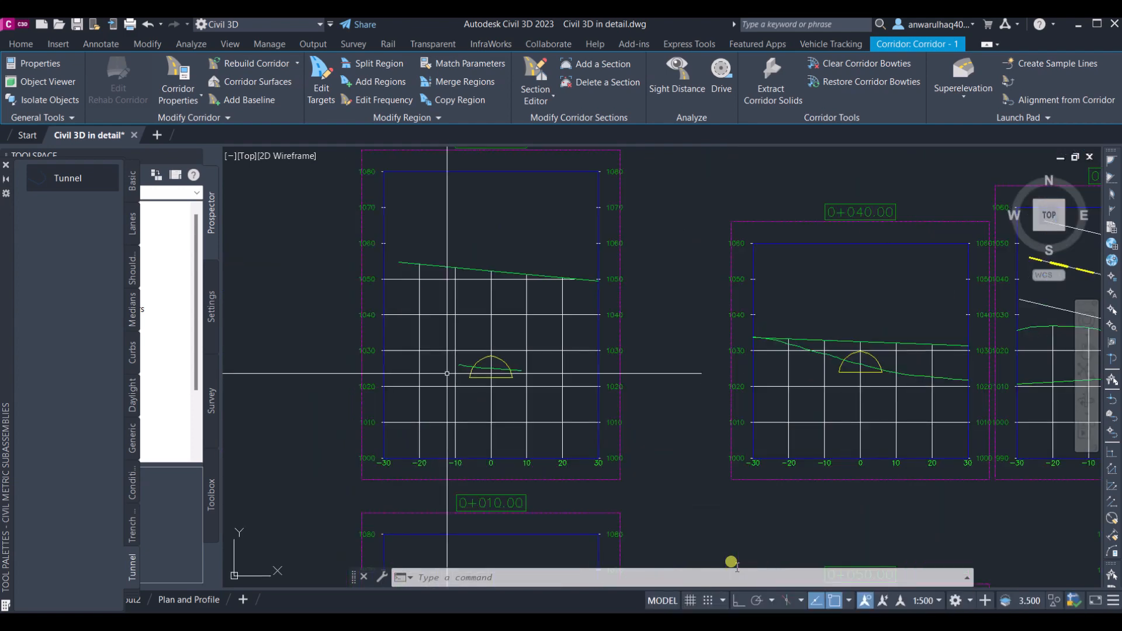
{"action": "scroll", "coordinate": [526, 350], "scroll_direction": "up", "scroll_amount": 3}
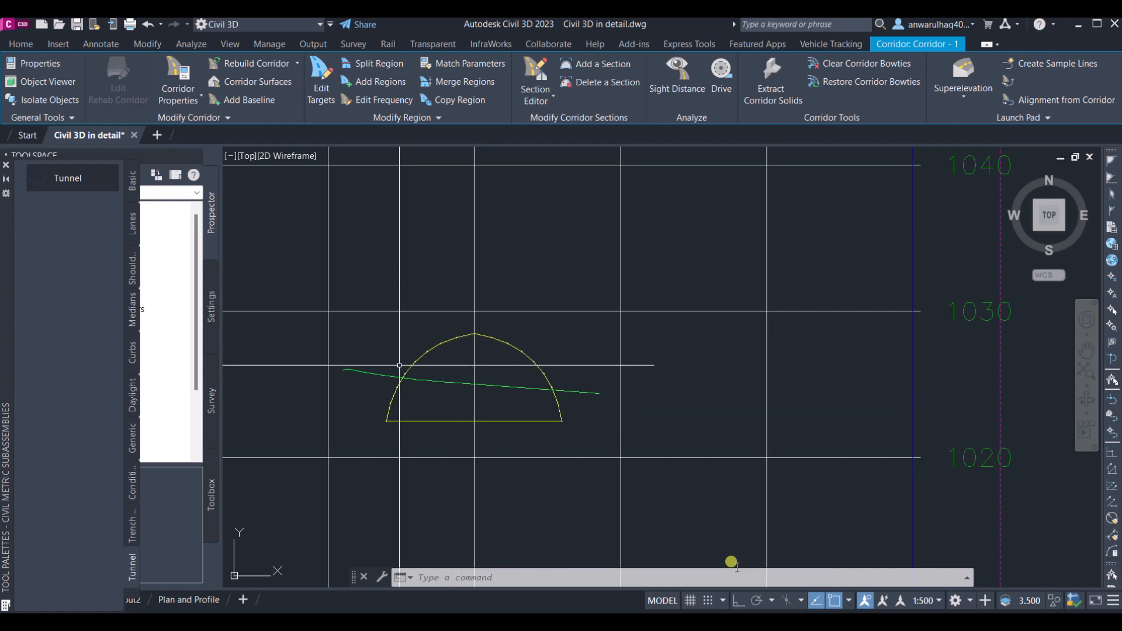
{"action": "scroll", "coordinate": [731, 561], "scroll_direction": "down", "scroll_amount": 5}
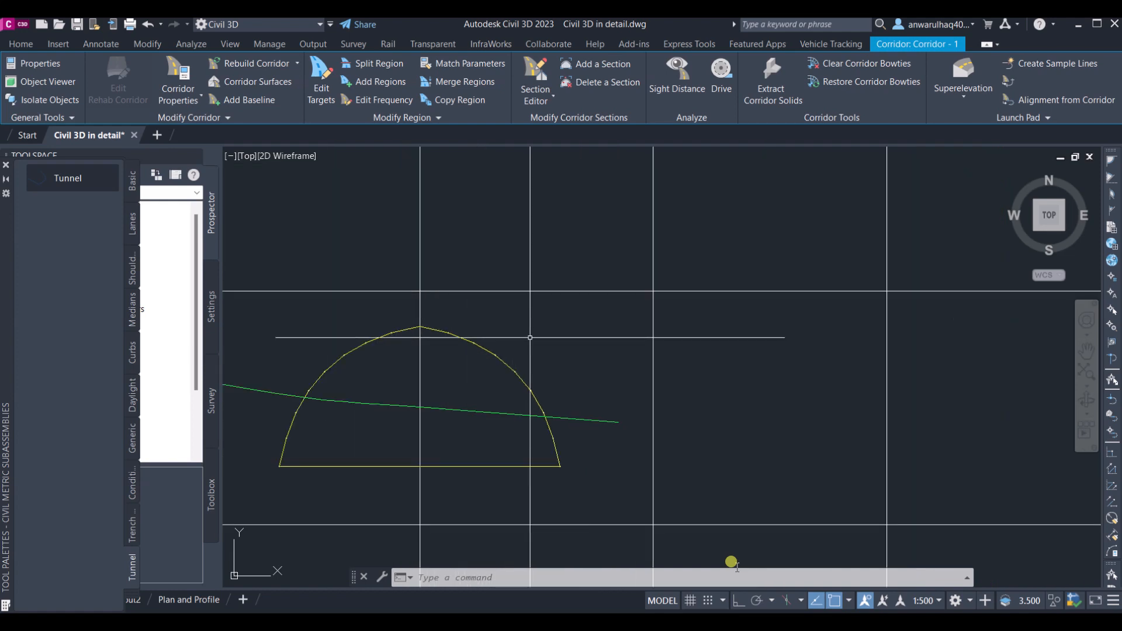
Check the tunnel outline against the ground lines in the section views at stations 0+060 and 0+070.
{"action": "scroll", "coordinate": [613, 407], "scroll_direction": "down", "scroll_amount": 8}
{"action": "scroll", "coordinate": [673, 461], "scroll_direction": "up", "scroll_amount": 2}
{"action": "middle_click_drag", "start_coordinate": [672, 505], "coordinate": [657, 356]}
{"action": "scroll", "coordinate": [657, 357], "scroll_direction": "up", "scroll_amount": 4}
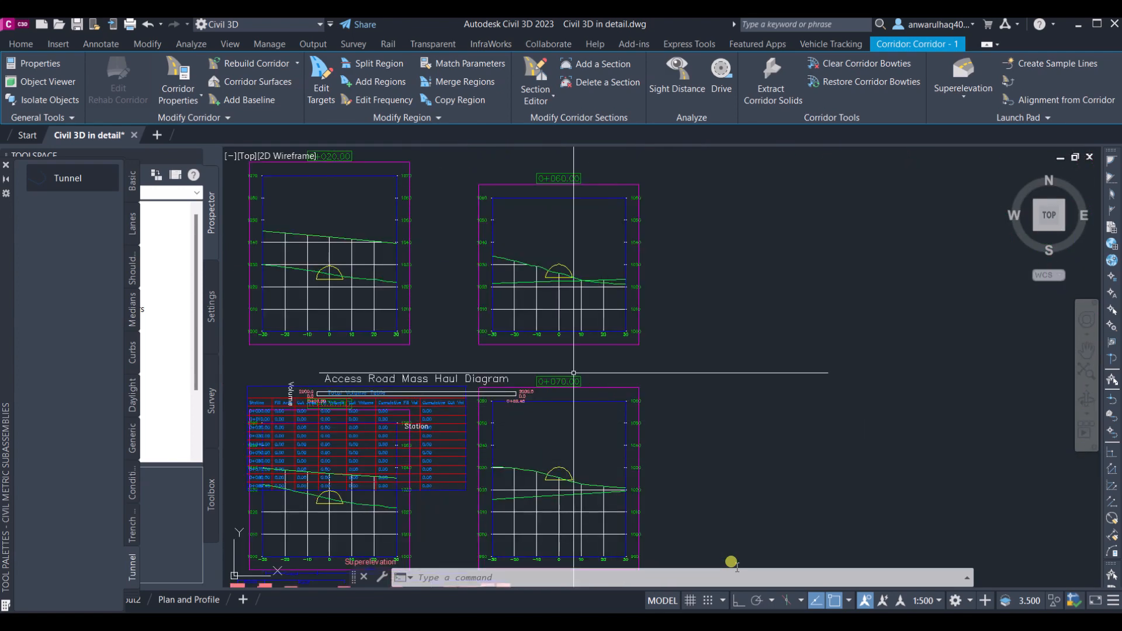
{"action": "scroll", "coordinate": [579, 286], "scroll_direction": "up", "scroll_amount": 5}
{"action": "scroll", "coordinate": [607, 301], "scroll_direction": "down", "scroll_amount": 5}
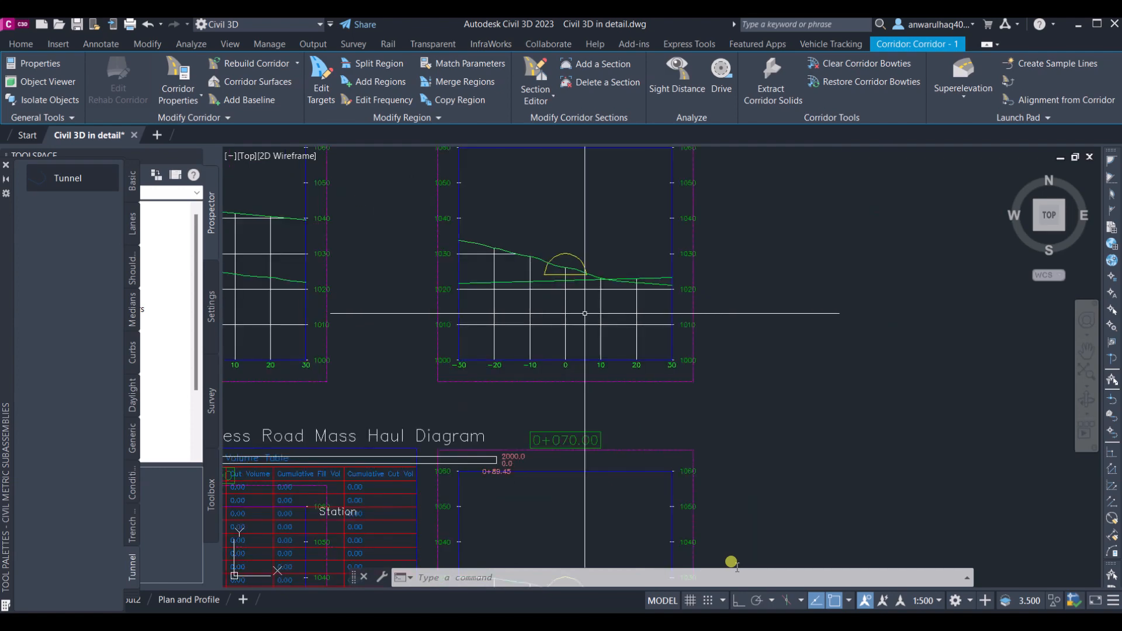
{"action": "middle_click_drag", "start_coordinate": [743, 291], "coordinate": [457, 329]}
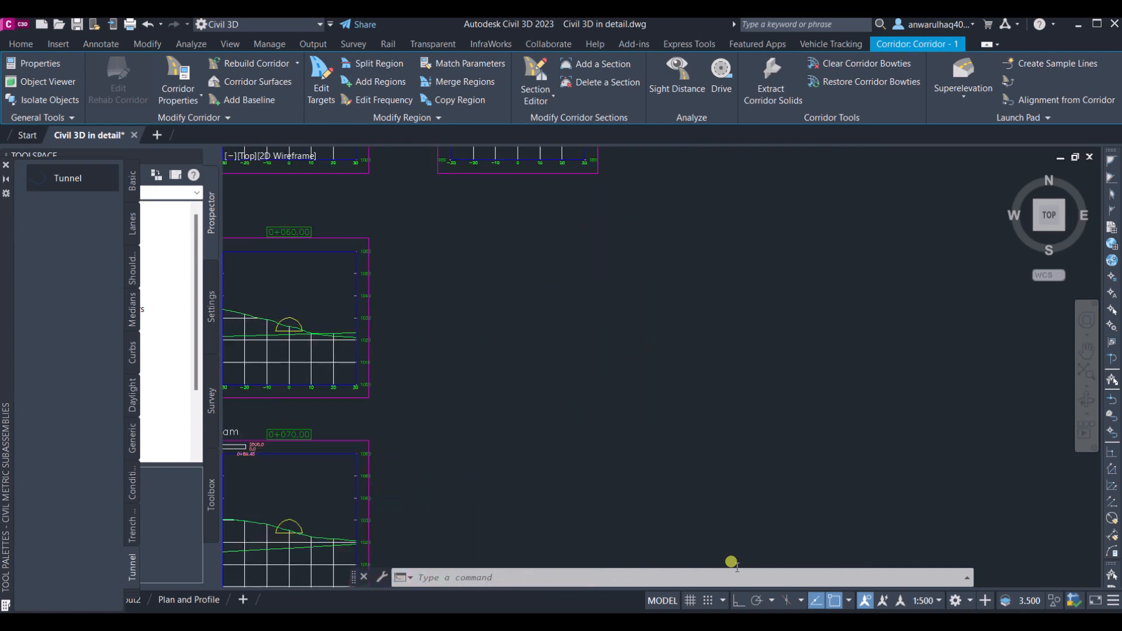
Inspect the start of the design profile in the profile view and compare it with the tunnel's level in a cross-section view.
{"action": "scroll", "coordinate": [714, 301], "scroll_direction": "down", "scroll_amount": 6}
{"action": "scroll", "coordinate": [751, 304], "scroll_direction": "up", "scroll_amount": 8}
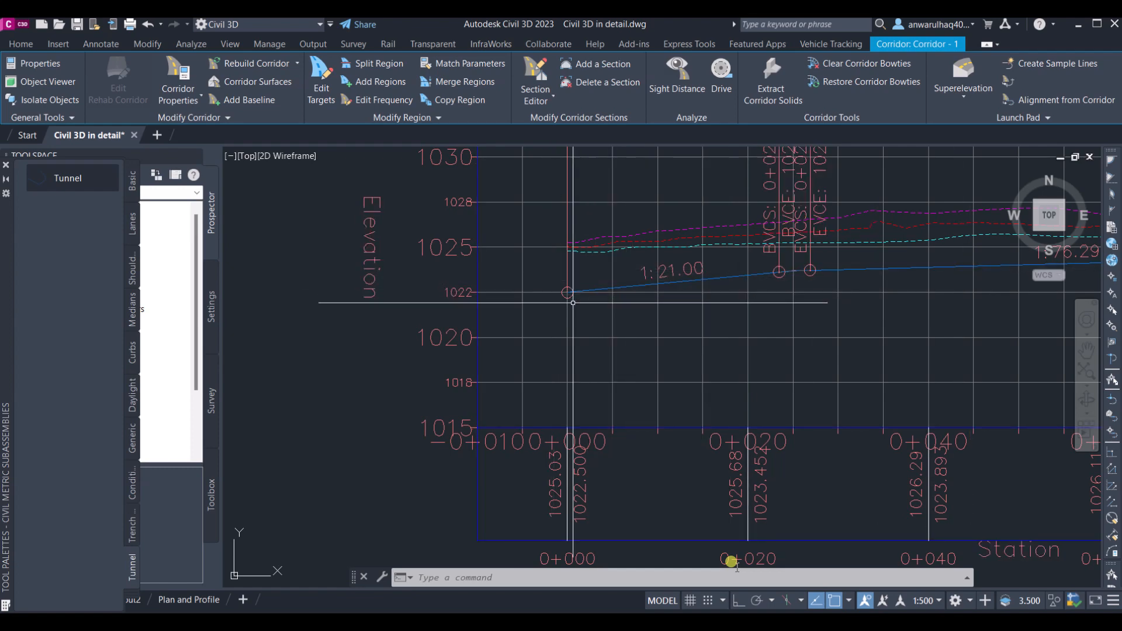
{"action": "scroll", "coordinate": [792, 279], "scroll_direction": "down", "scroll_amount": 2}
{"action": "scroll", "coordinate": [760, 386], "scroll_direction": "down", "scroll_amount": 5}
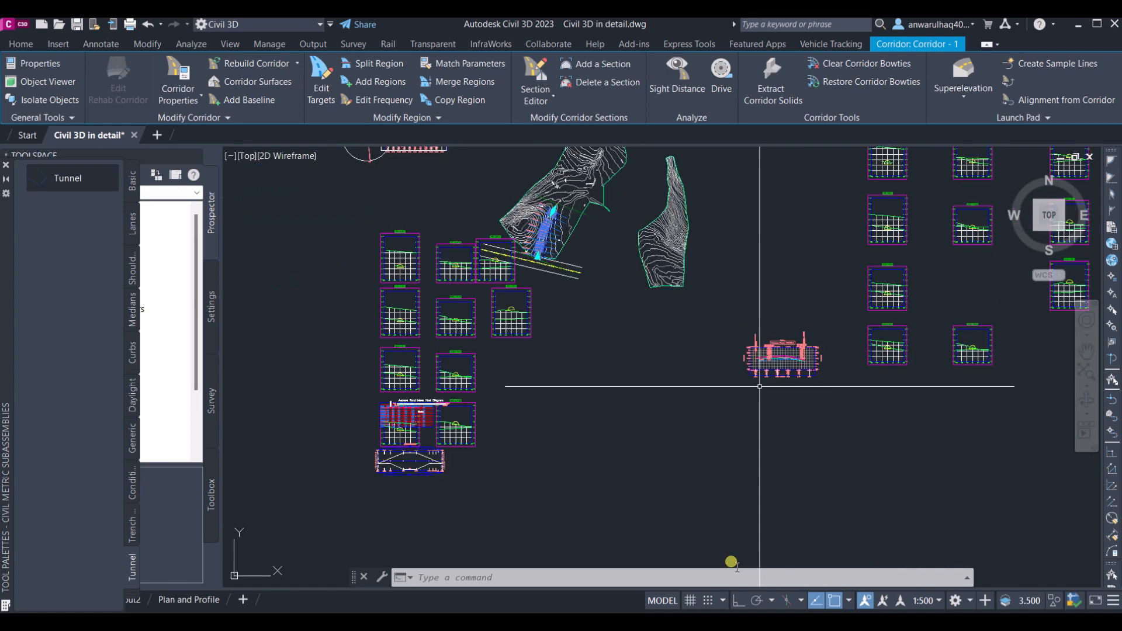
{"action": "scroll", "coordinate": [491, 347], "scroll_direction": "up", "scroll_amount": 6}
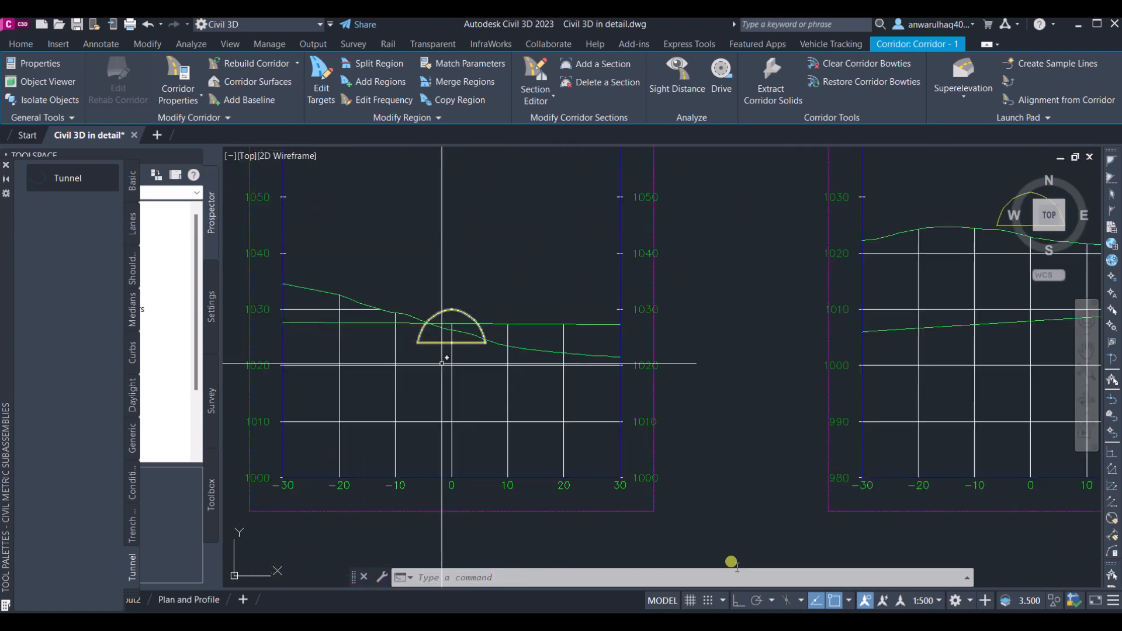
{"action": "scroll", "coordinate": [452, 340], "scroll_direction": "up", "scroll_amount": 4}
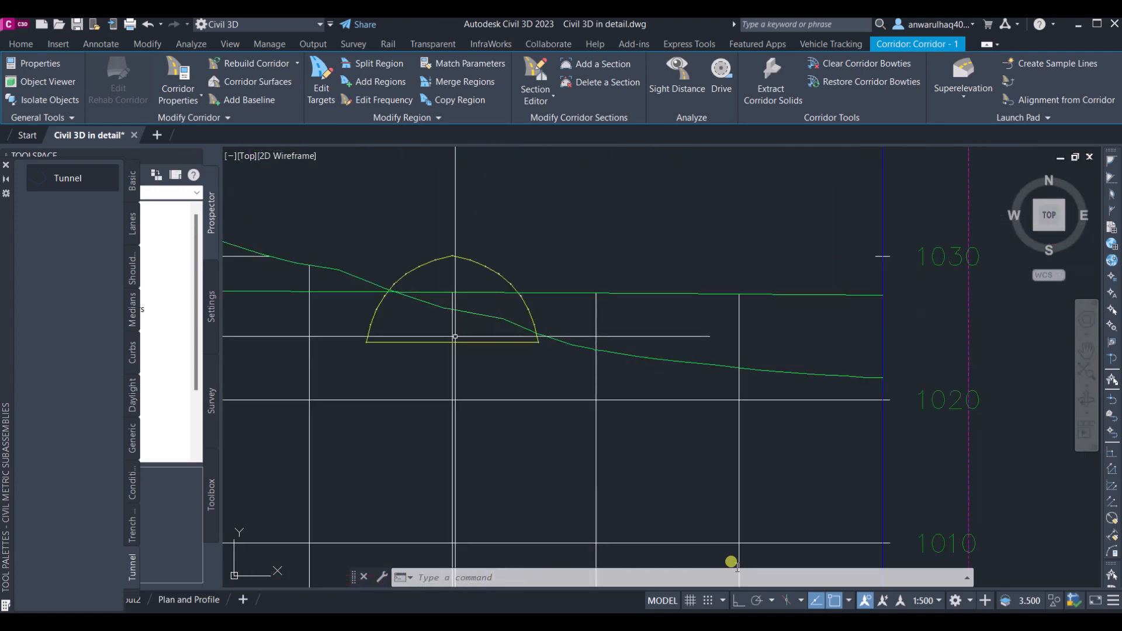